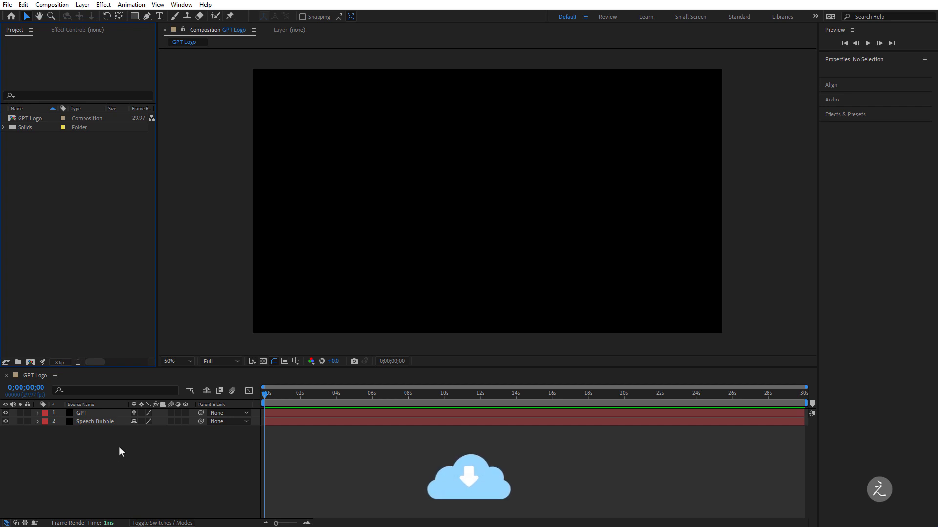
Hide the GPT layer and select the Speech Bubble layer
click(100, 415)
click(104, 438)
click(98, 413)
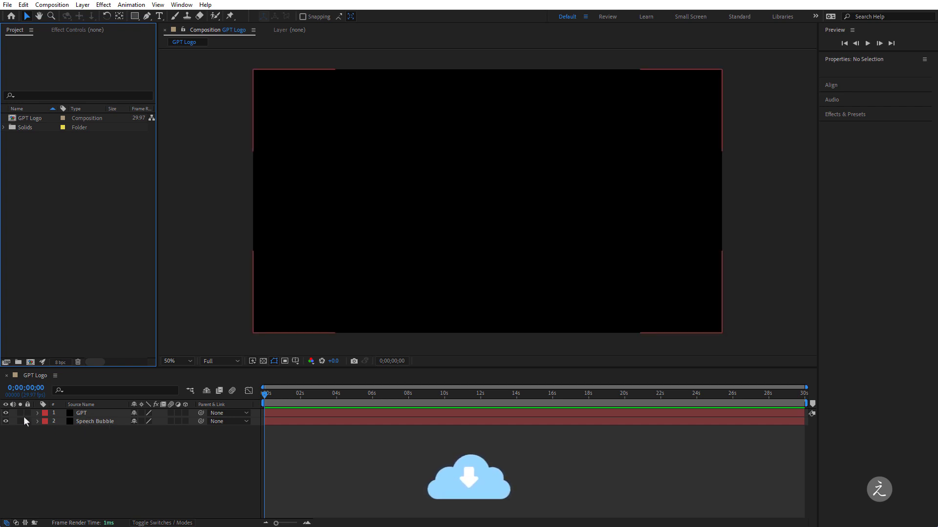
click(5, 413)
click(93, 426)
click(95, 422)
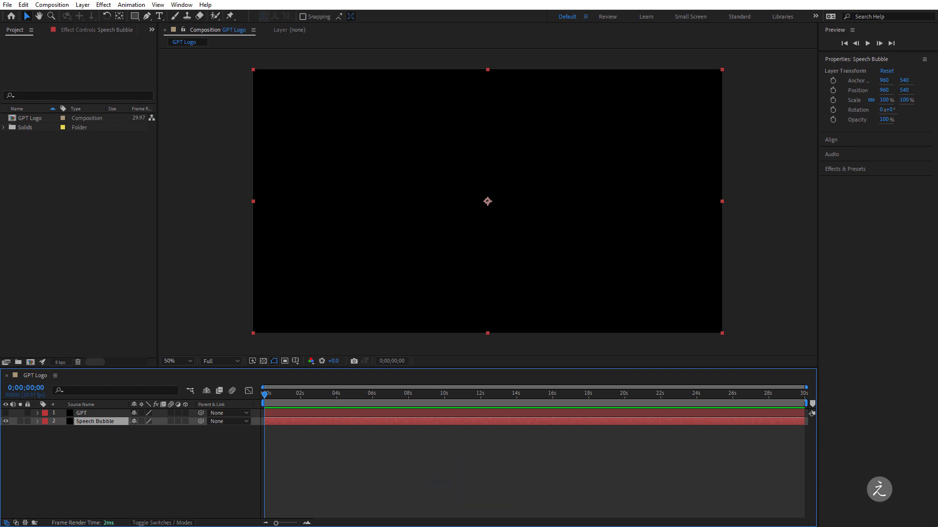
Copy the speech bubble outline from Illustrator and paste it onto the Speech Bubble layer
key(alt+Tab)
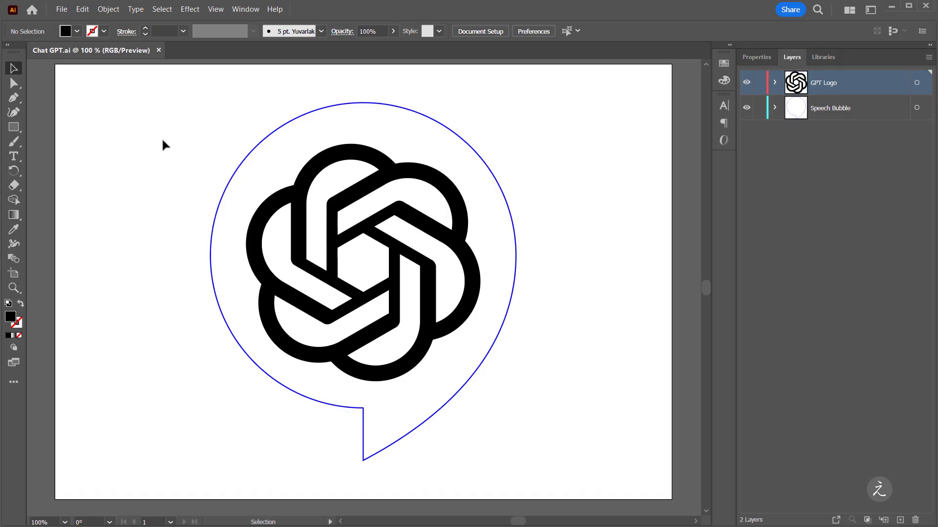
drag(197, 129, 261, 163)
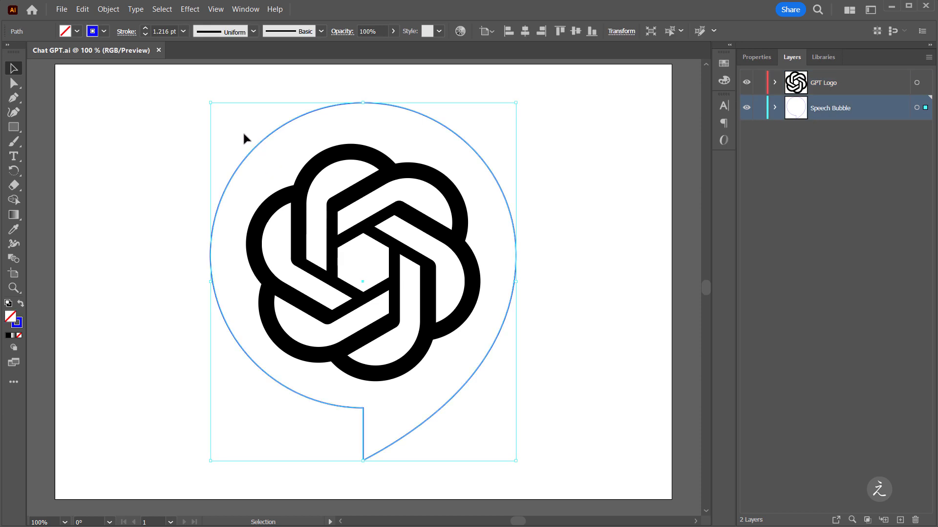
key(a)
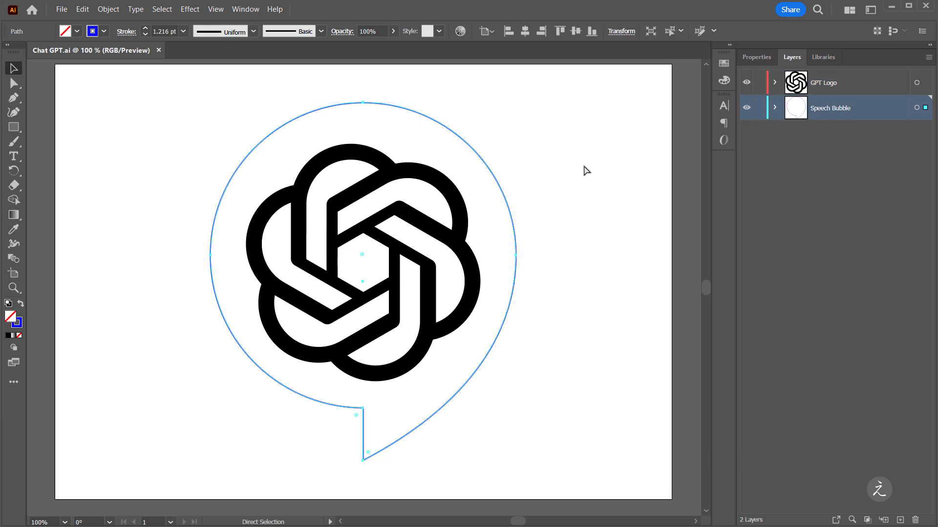
key(alt+Tab)
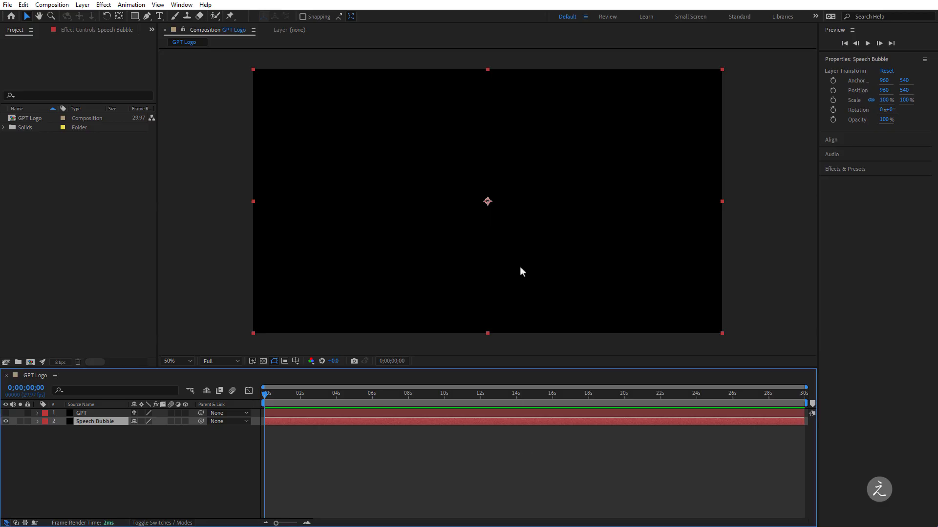
key(ctrl+v)
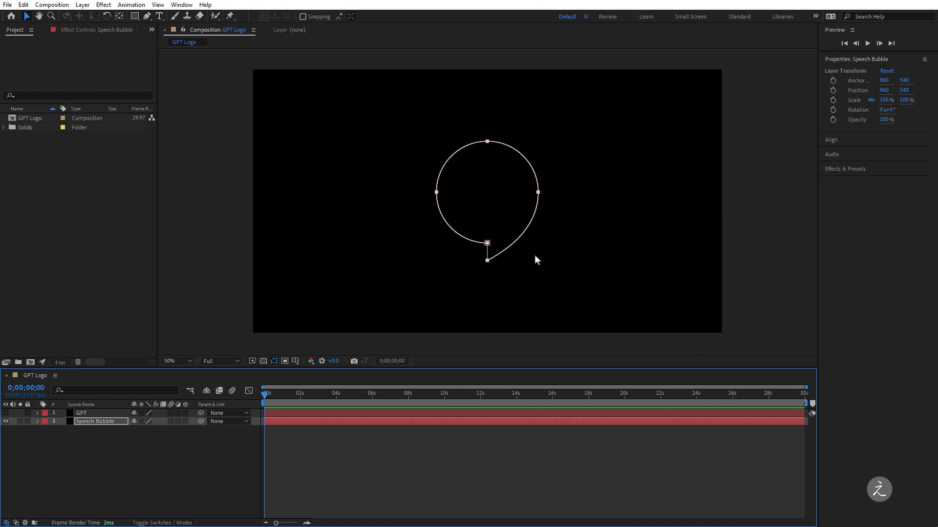
Show the GPT layer again and bring the GPT logo outline over from Illustrator
click(65, 416)
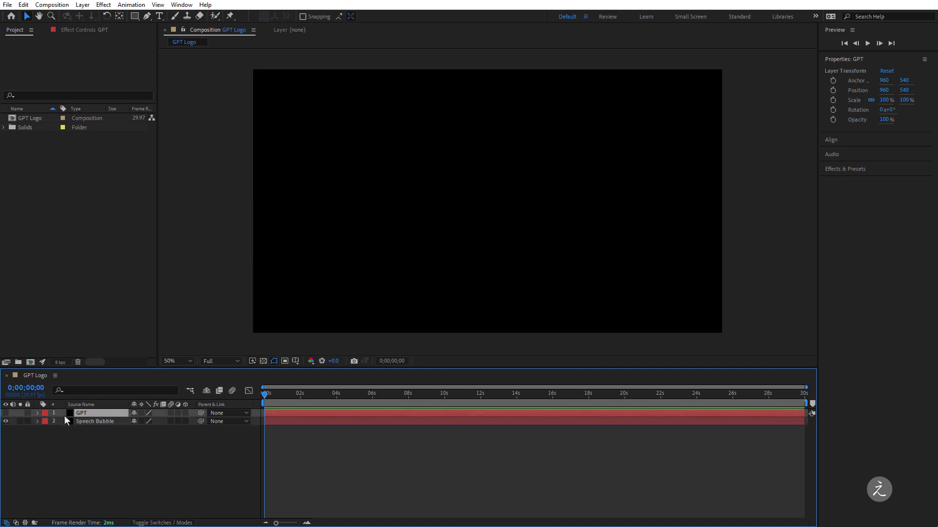
click(6, 413)
key(alt+Tab)
click(424, 325)
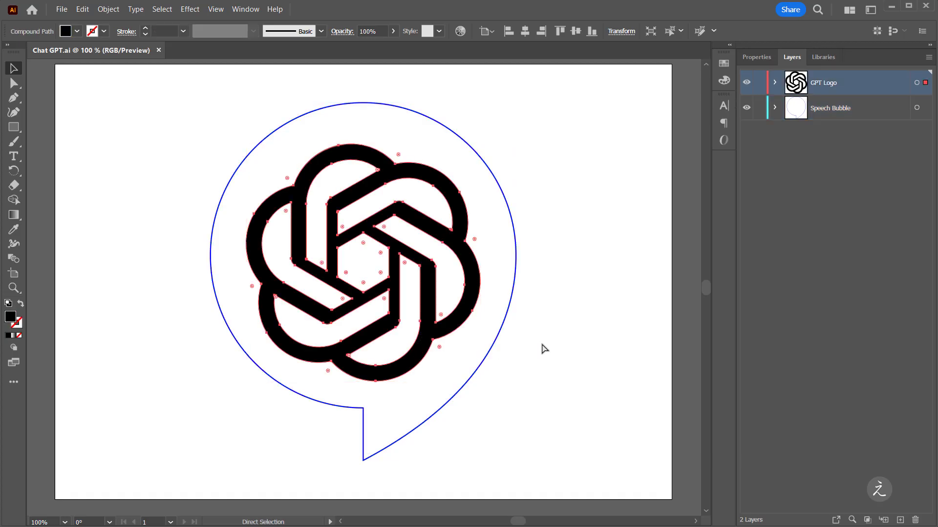
key(v)
key(alt+Tab)
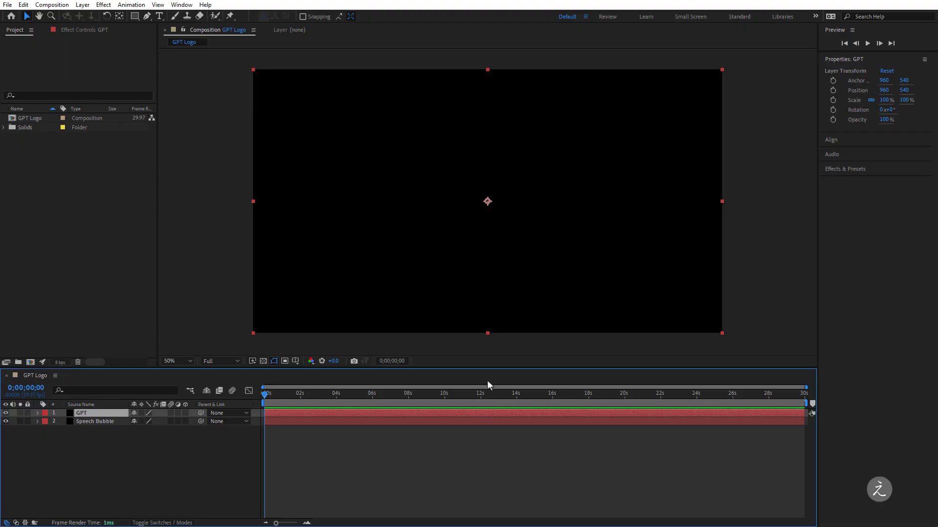
click(130, 486)
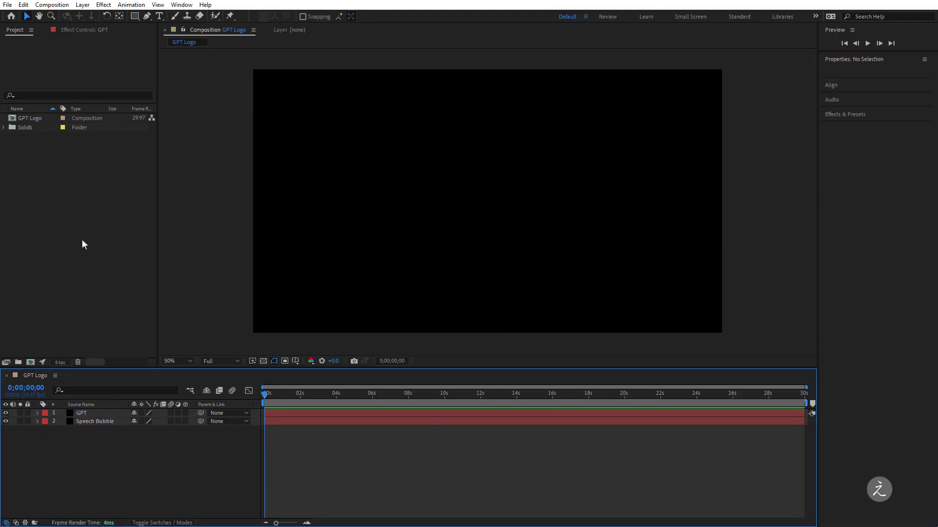
Create a composition-sized solid named 'Element 3D', then hide the GPT layer
click(83, 5)
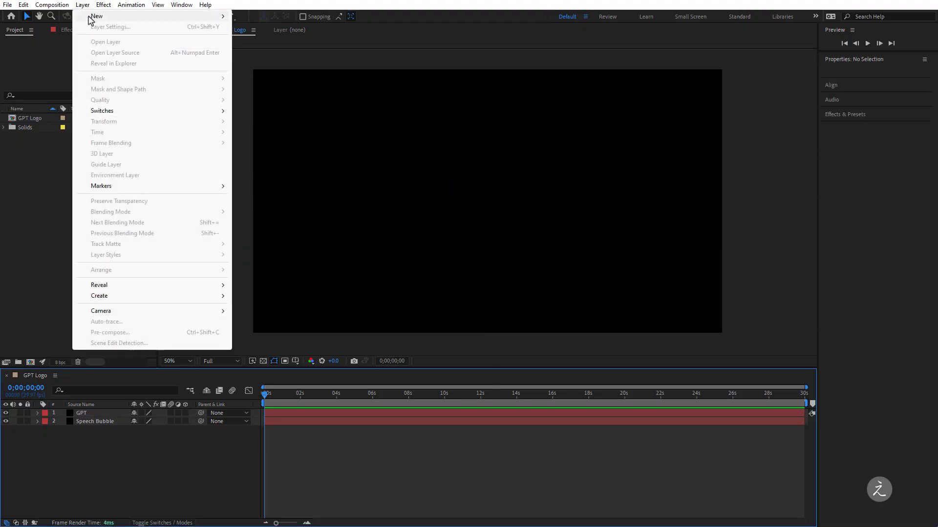
mouse_move(98, 16)
click(305, 28)
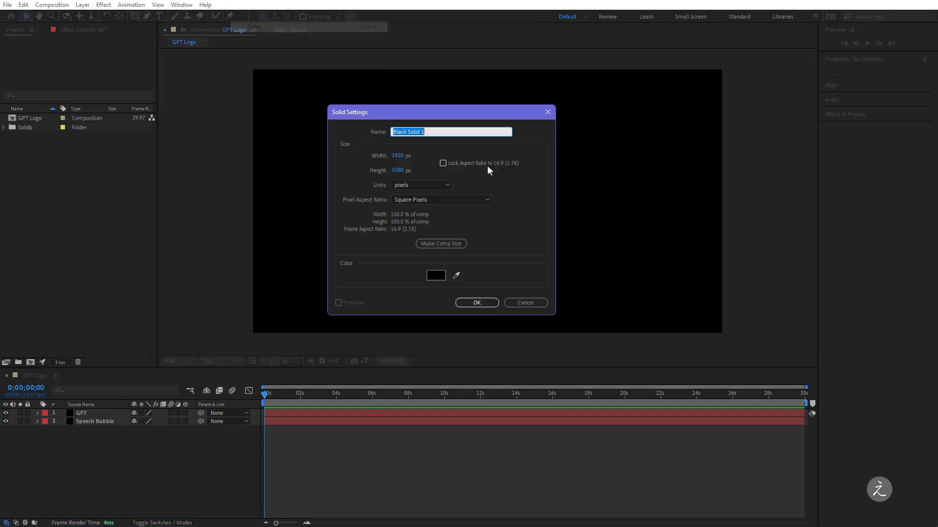
text(Ele)
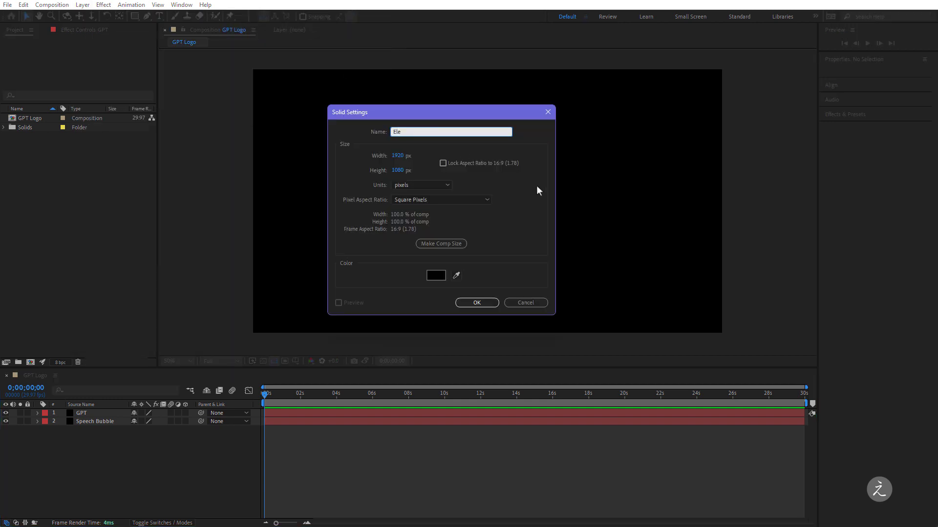
text(ment 3D)
click(452, 245)
click(480, 303)
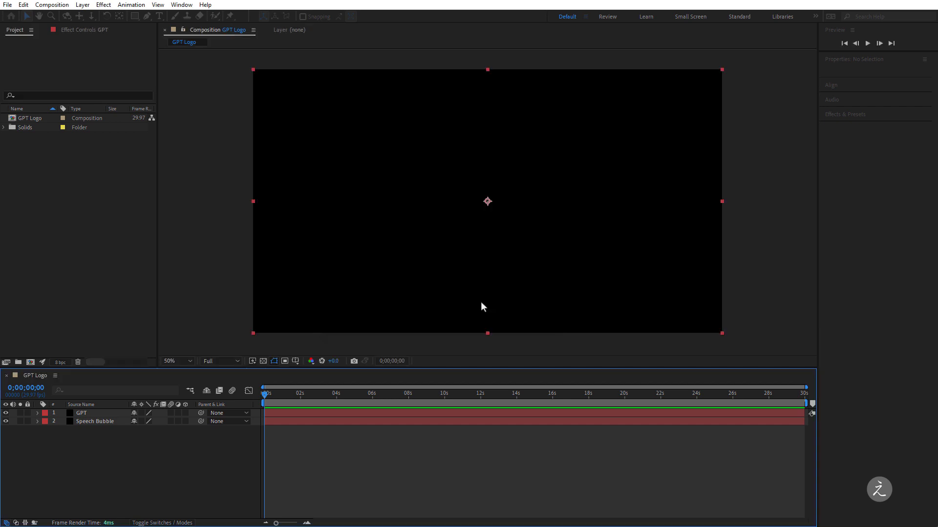
click(5, 421)
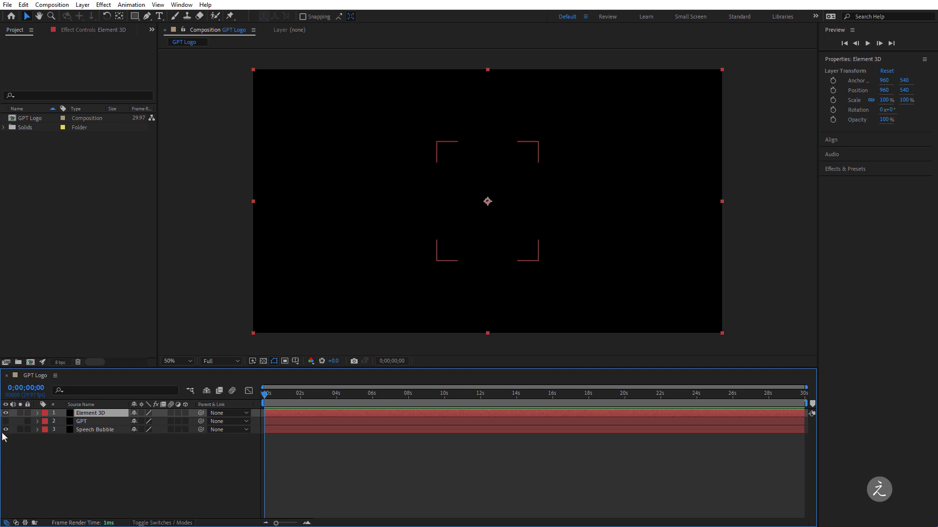
Hide the Speech Bubble layer and apply the Video Copilot Element effect to the solid
click(6, 430)
click(103, 5)
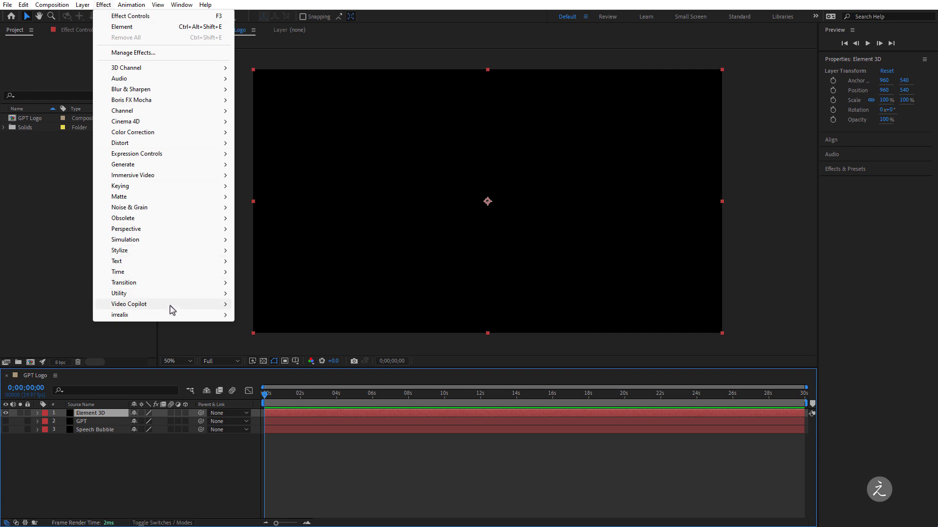
mouse_move(171, 305)
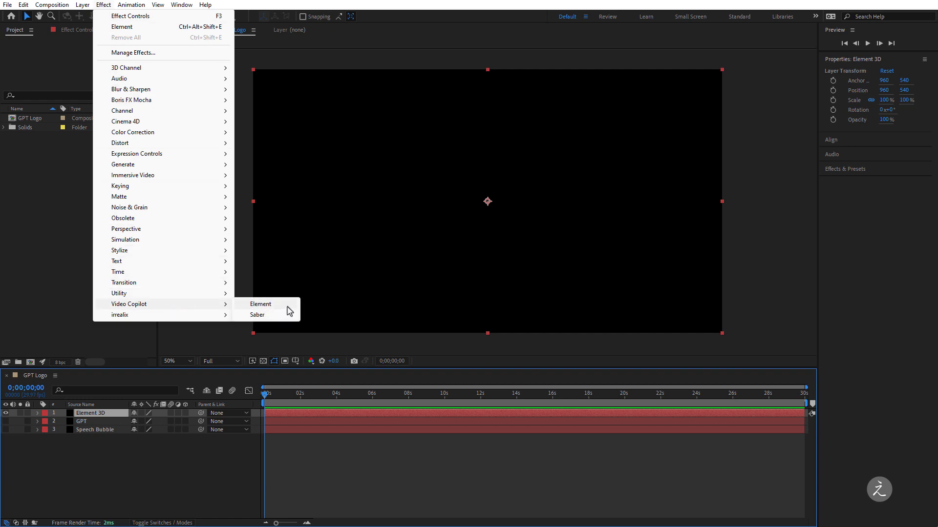
click(287, 305)
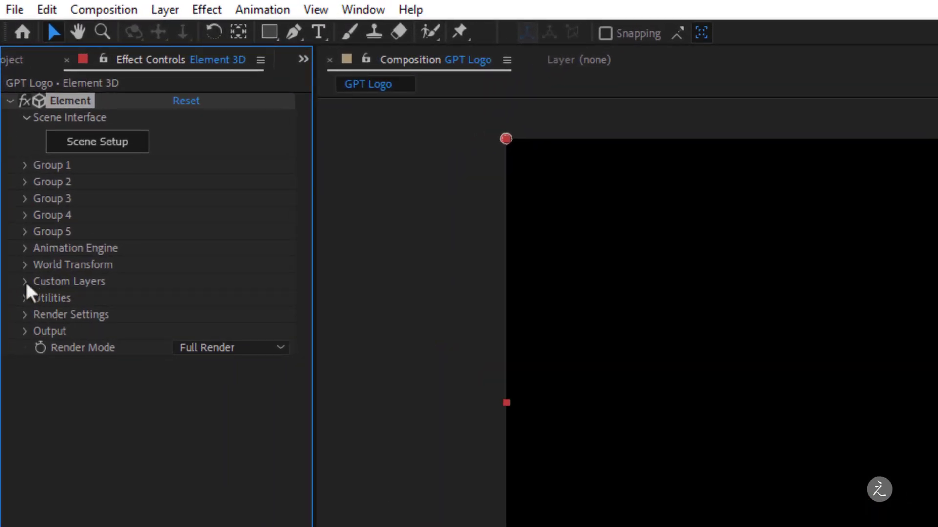
Set Path Layer 1 to Speech Bubble and Path Layer 2 to GPT under Custom Text and Masks
click(25, 283)
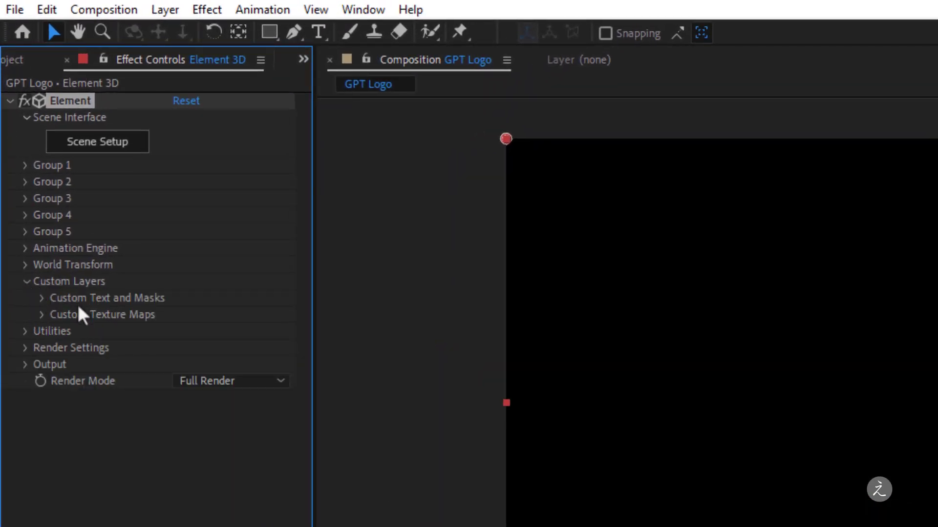
click(41, 299)
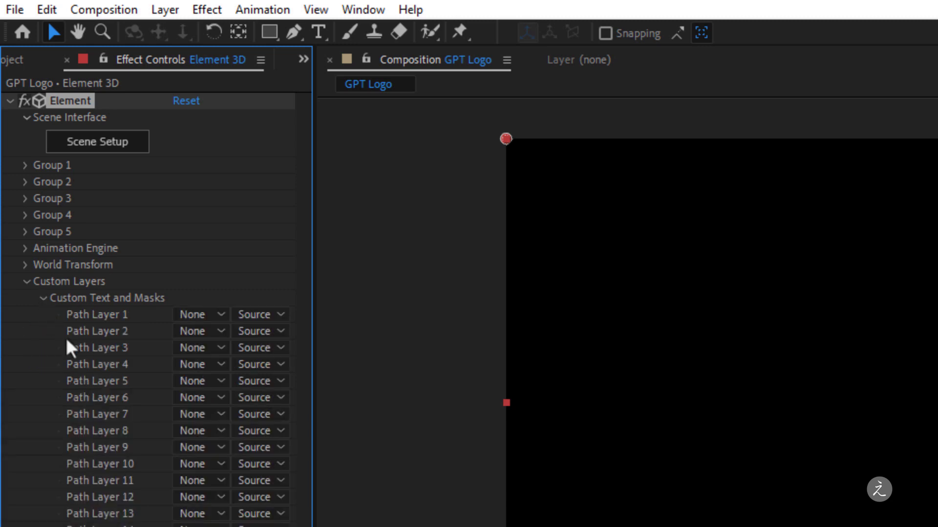
click(203, 318)
click(258, 410)
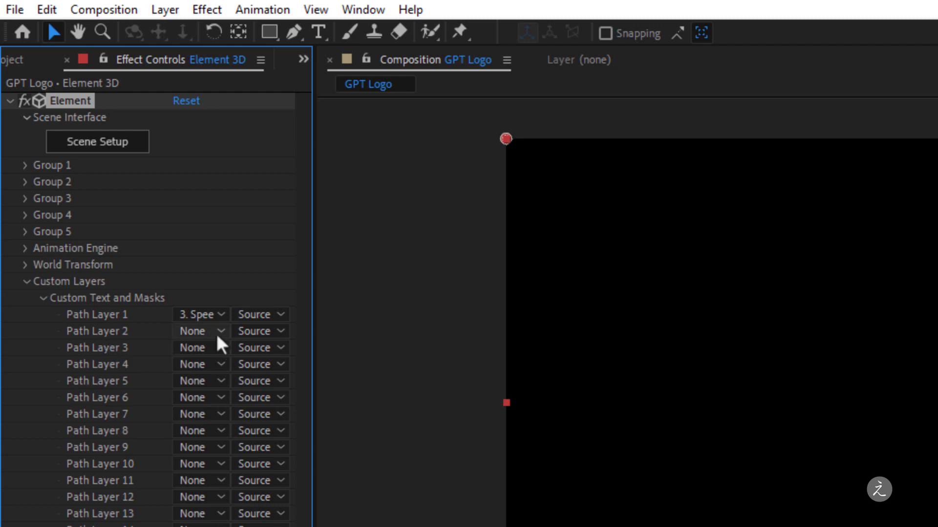
click(218, 347)
click(272, 410)
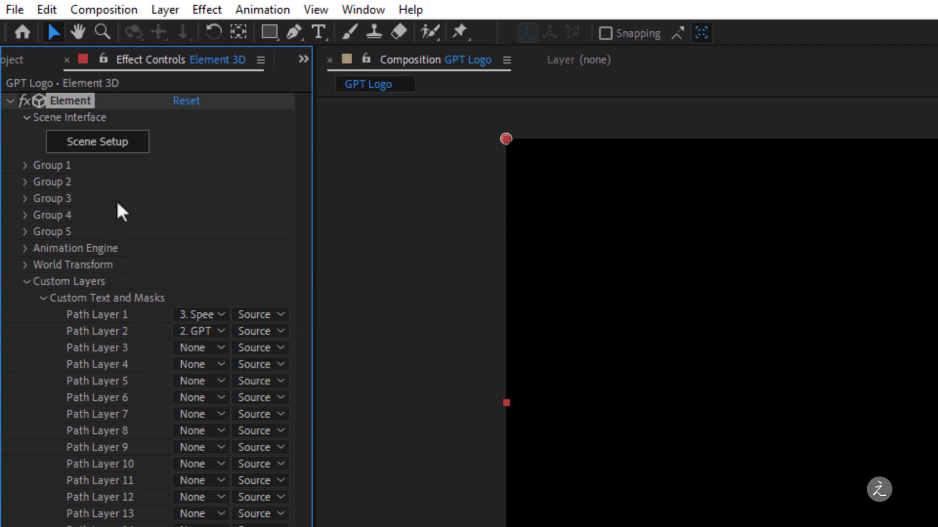
click(98, 142)
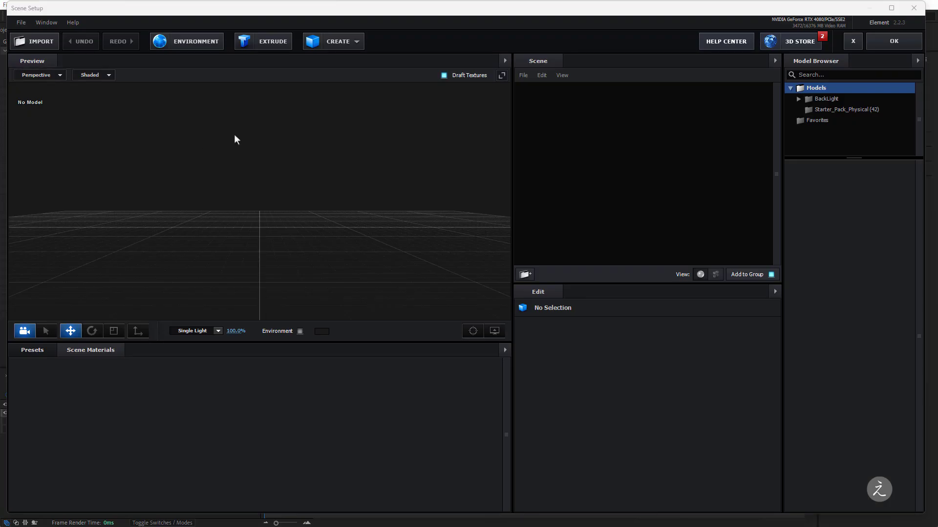
Extrude Custom Path 1 into a 3D model and rename it 'Speech Bubble'
drag(249, 145, 236, 161)
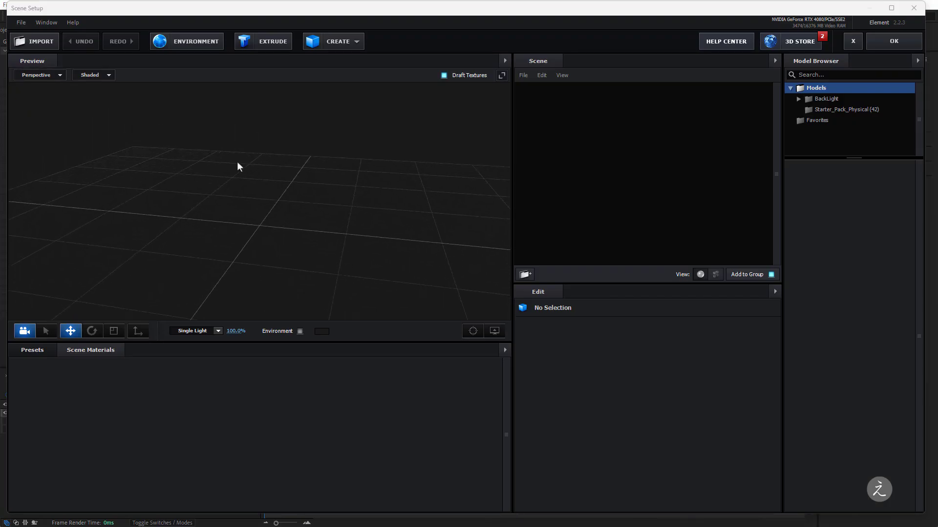
click(268, 44)
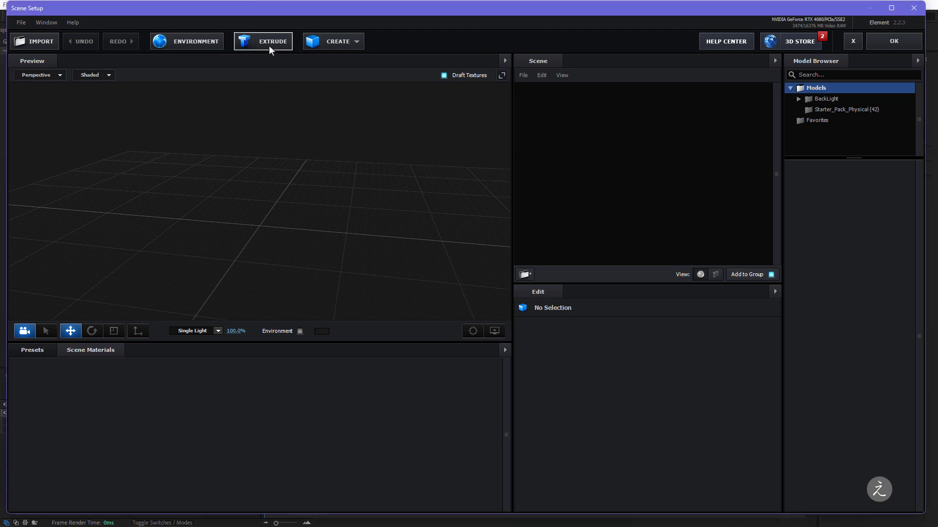
drag(351, 207, 347, 211)
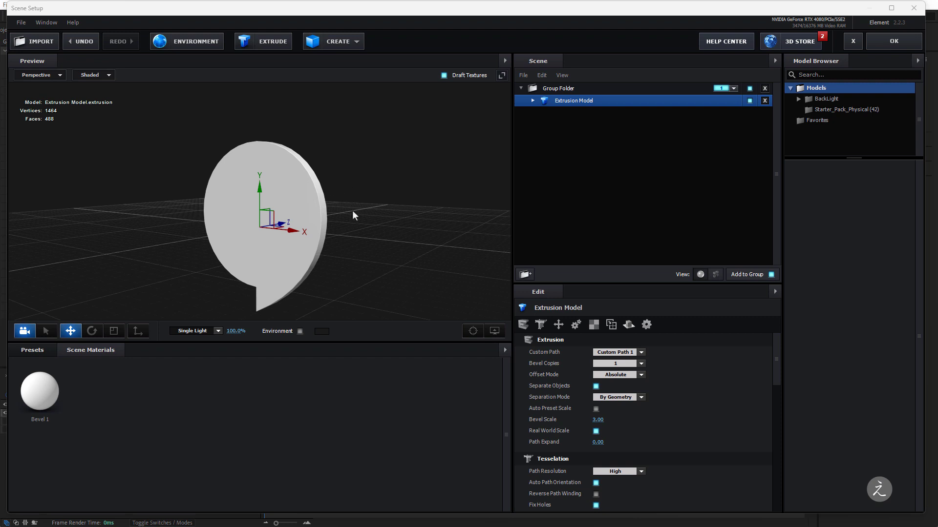
double_click(584, 100)
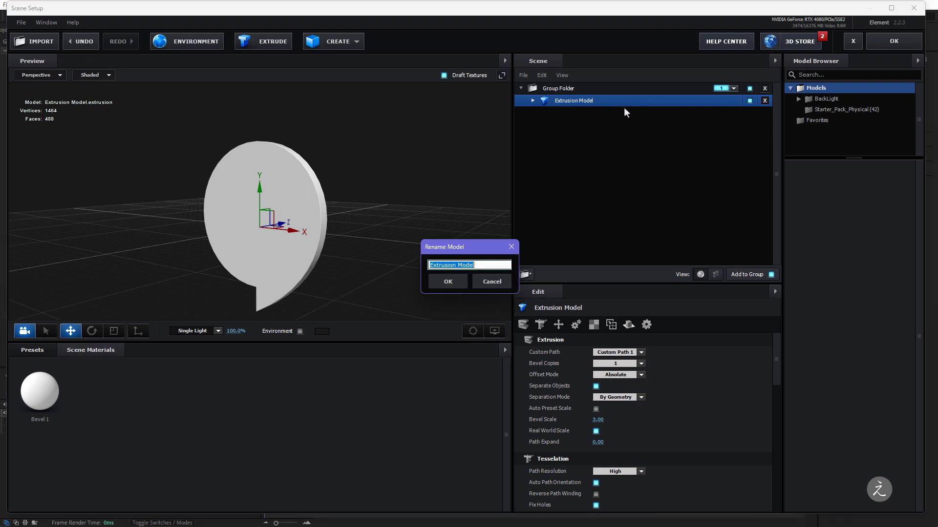
text(Speech Bubble)
click(452, 275)
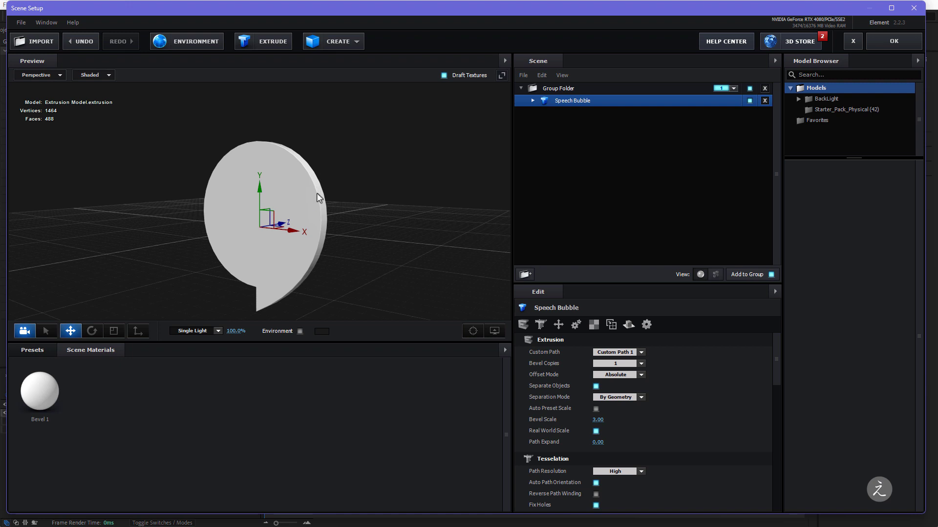
Duplicate the Speech Bubble model, rename the copy 'GPT', and switch it to Custom Path 2
right_click(608, 102)
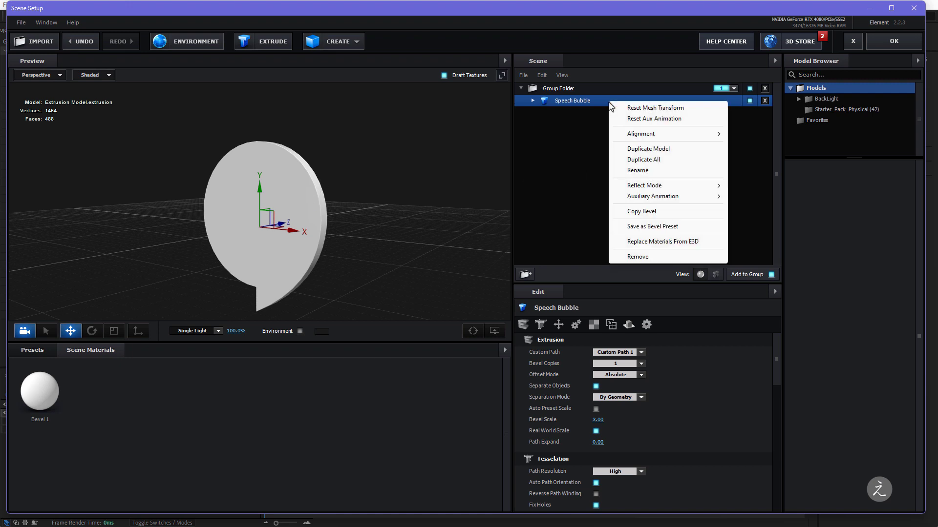
click(694, 148)
double_click(575, 113)
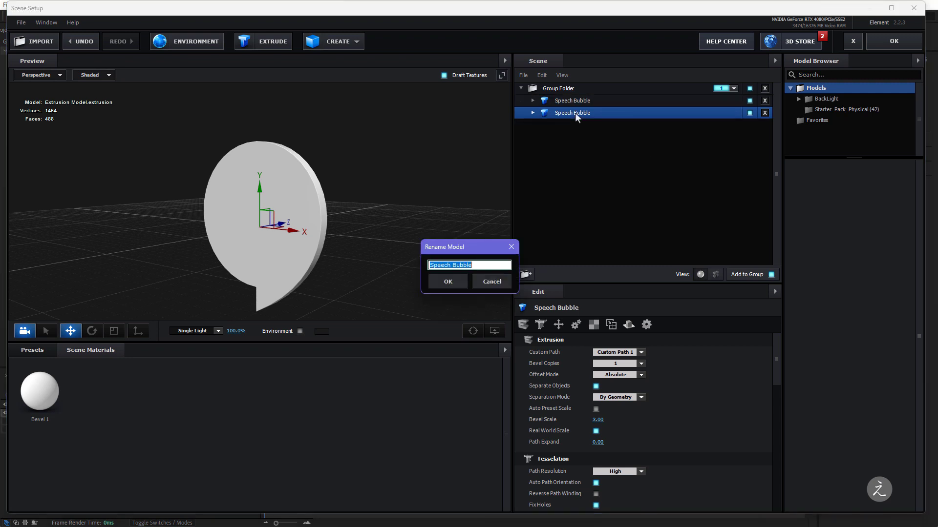
text(GPT)
key(Return)
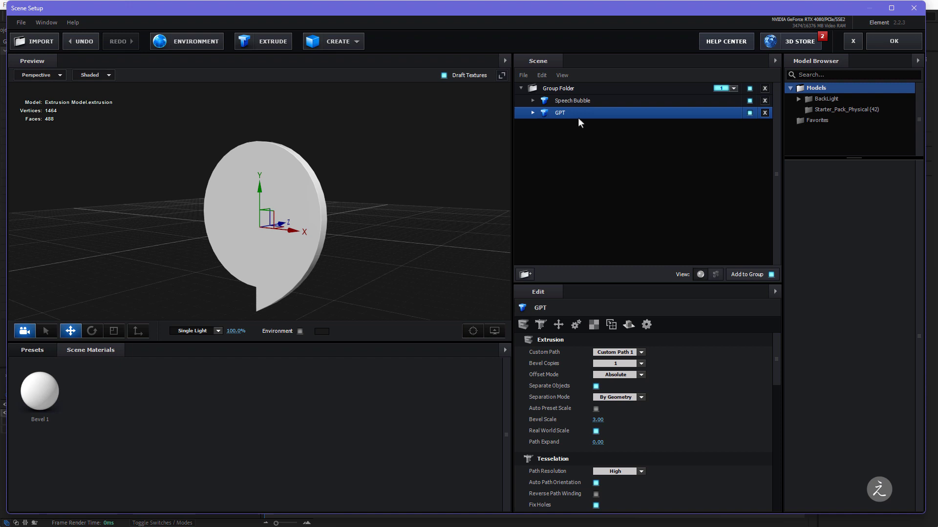
click(642, 353)
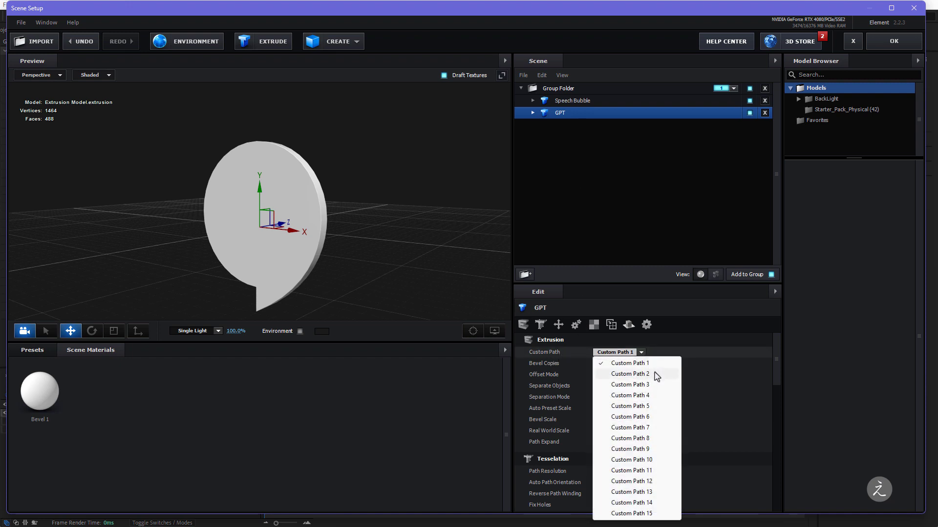
click(630, 374)
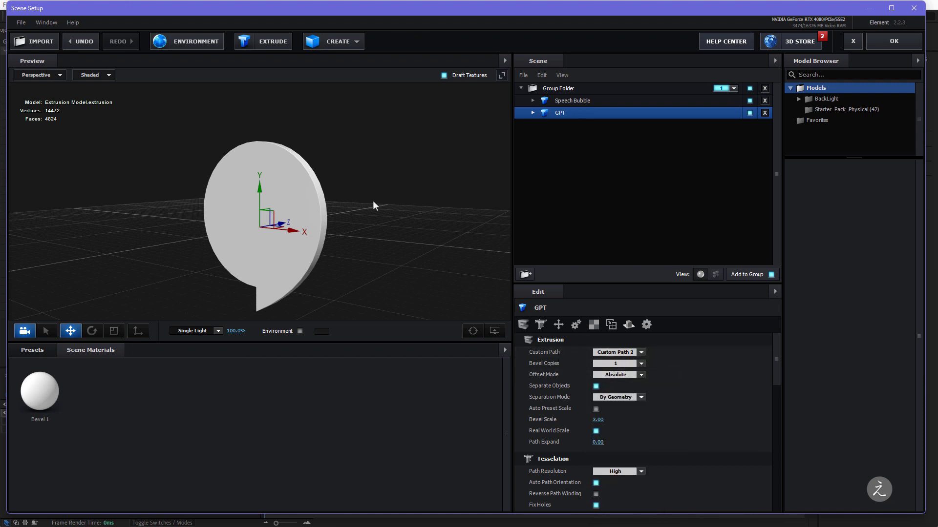
Scale the Speech Bubble model up to 112.5% in its Transform settings
click(578, 101)
drag(417, 209, 393, 219)
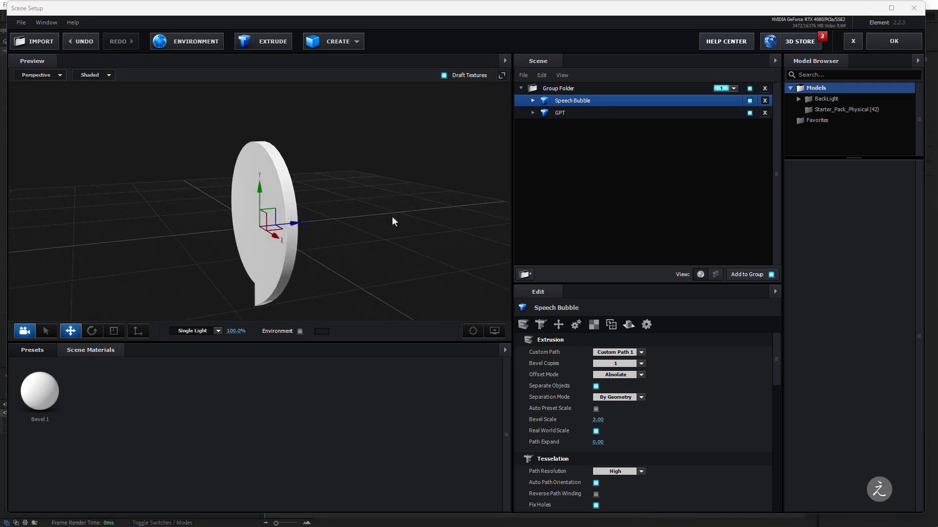
drag(330, 225, 397, 246)
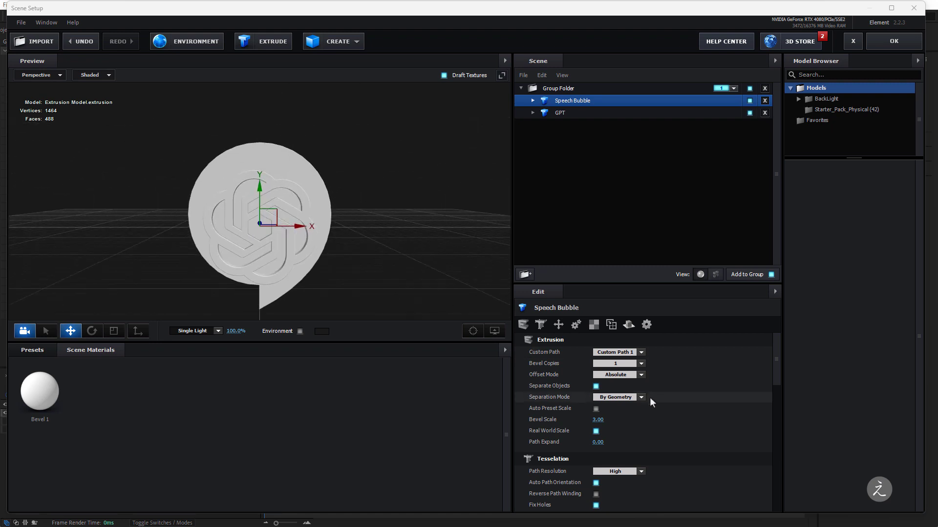
scroll(687, 406, down, 3)
scroll(689, 408, down, 1)
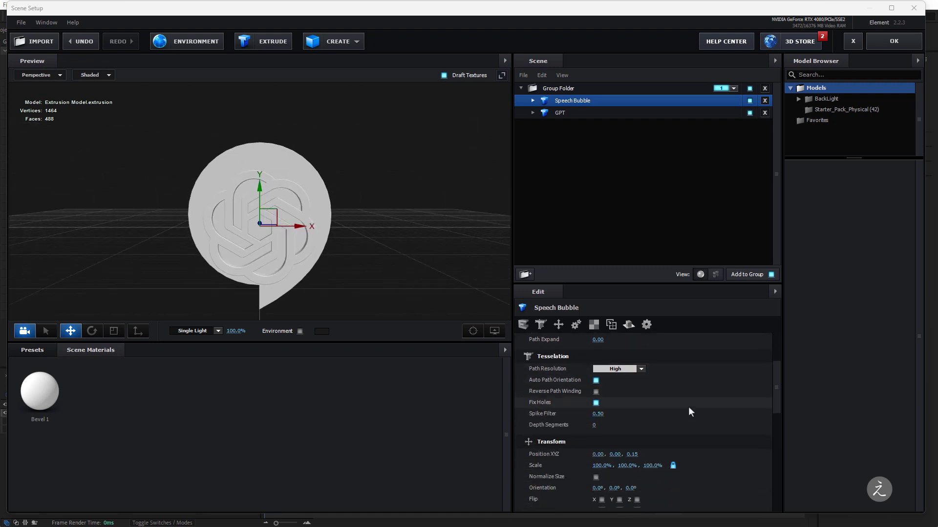
drag(624, 465, 631, 465)
drag(345, 247, 262, 167)
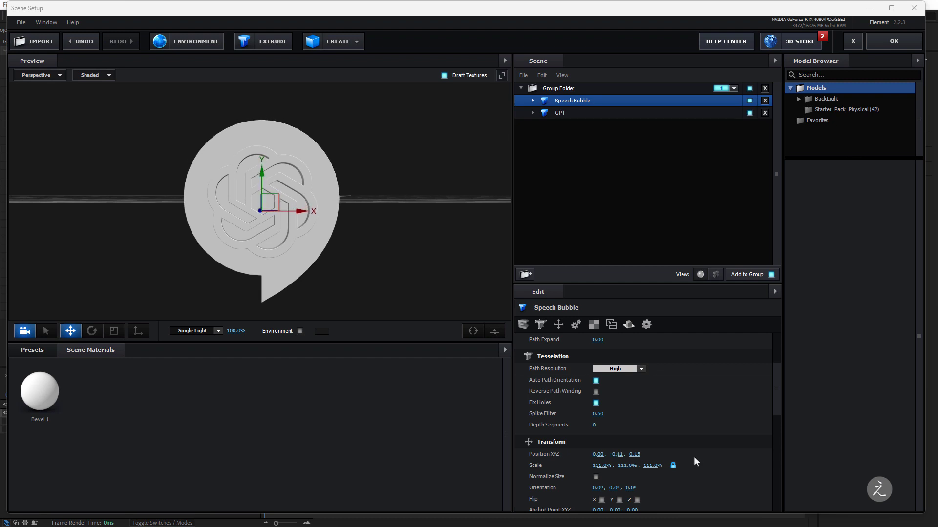
drag(649, 465, 654, 466)
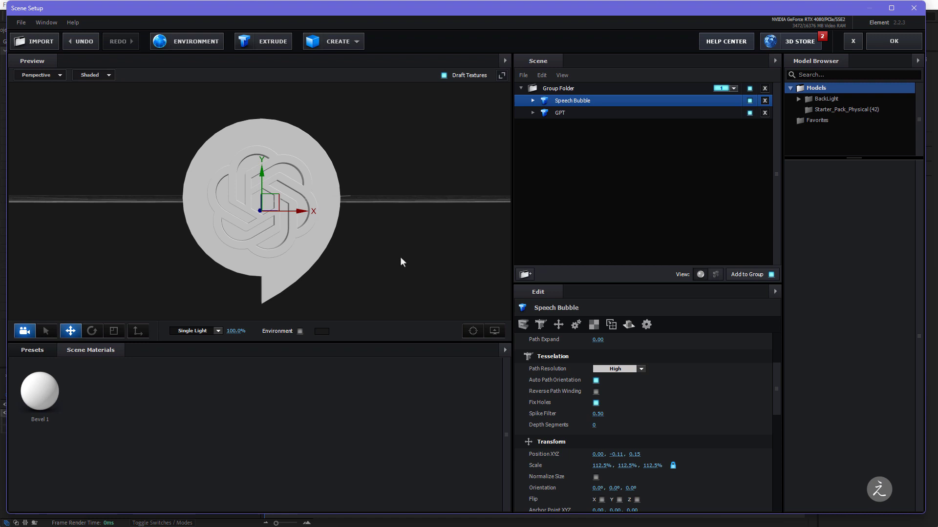
drag(400, 257, 382, 240)
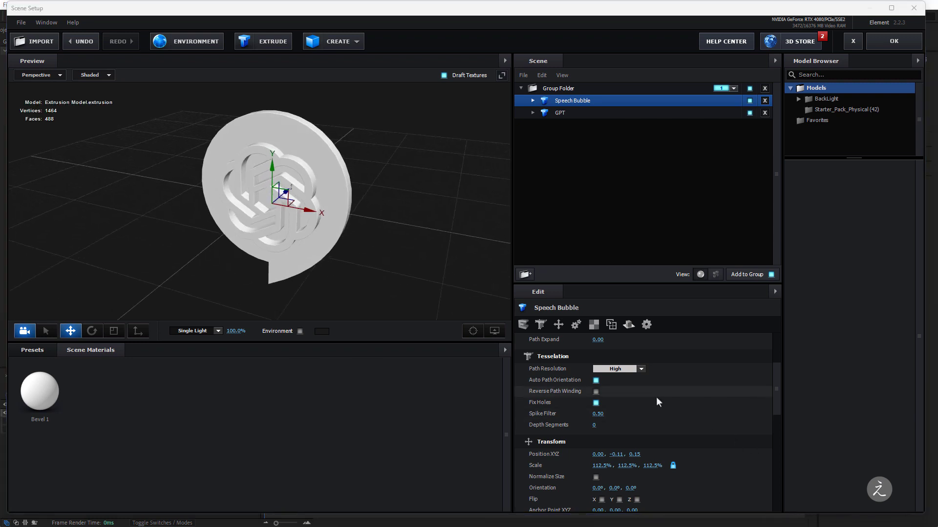
Set Path Resolution to Extreme on Speech Bubble and GPT, then hide Speech Bubble
click(640, 370)
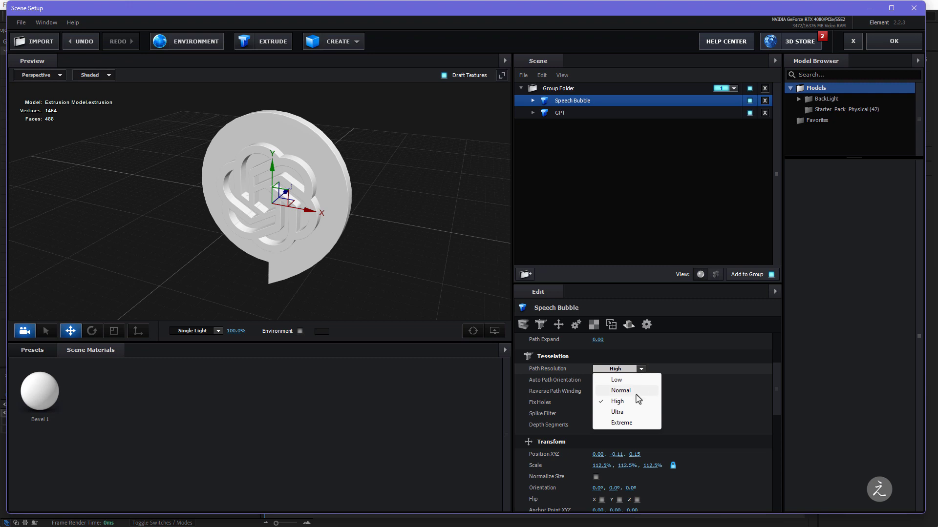
click(634, 424)
click(582, 114)
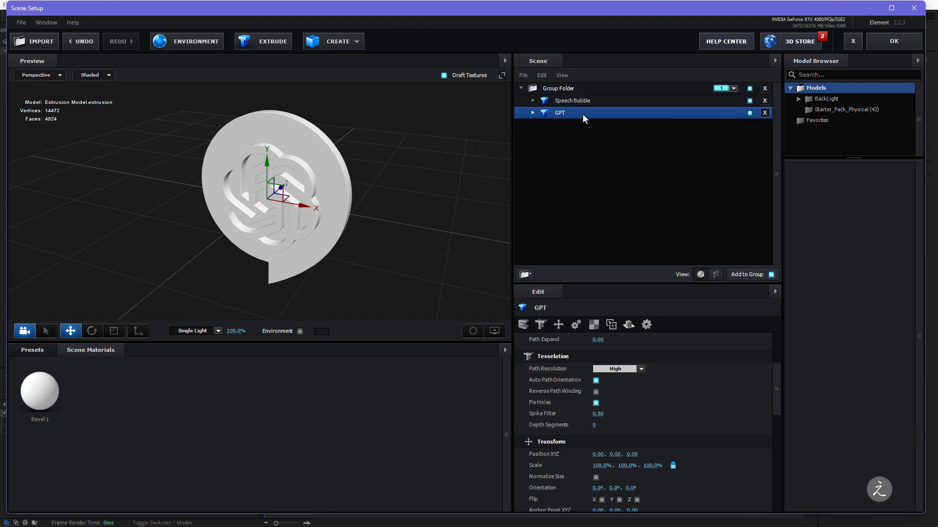
click(641, 370)
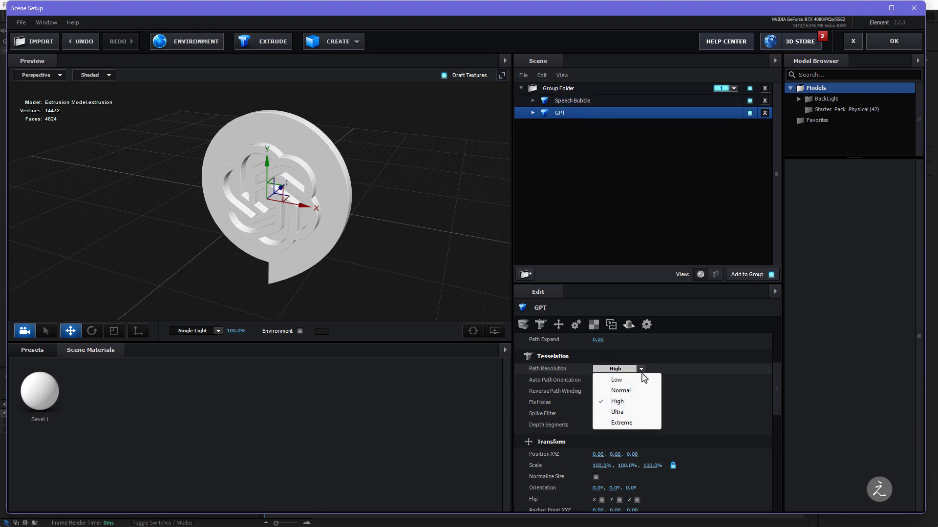
click(646, 423)
drag(443, 224, 449, 221)
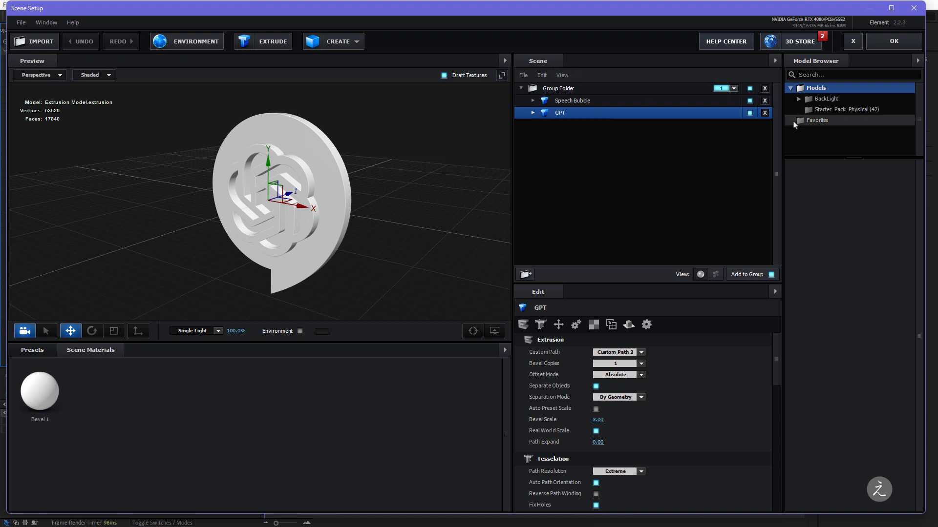
click(749, 101)
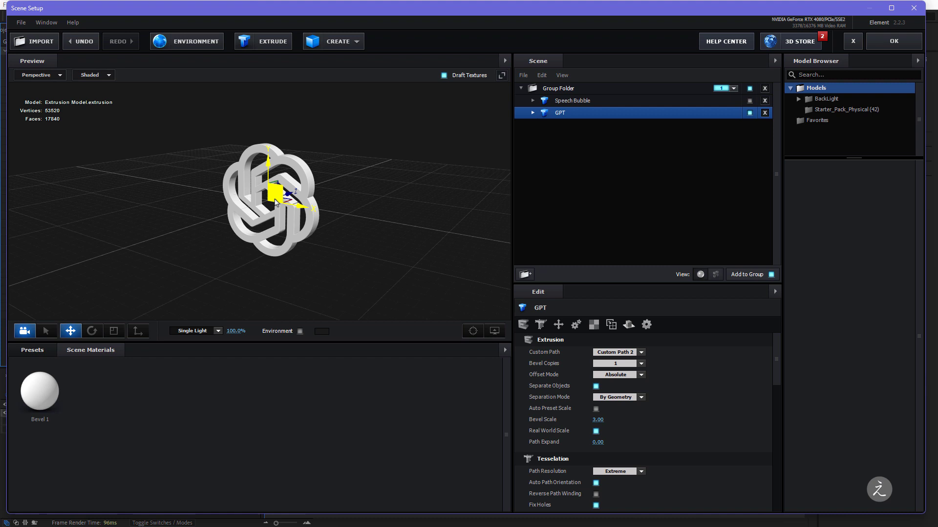
Apply the Universal preset from Bevels > Physical to the GPT model
click(37, 352)
click(41, 364)
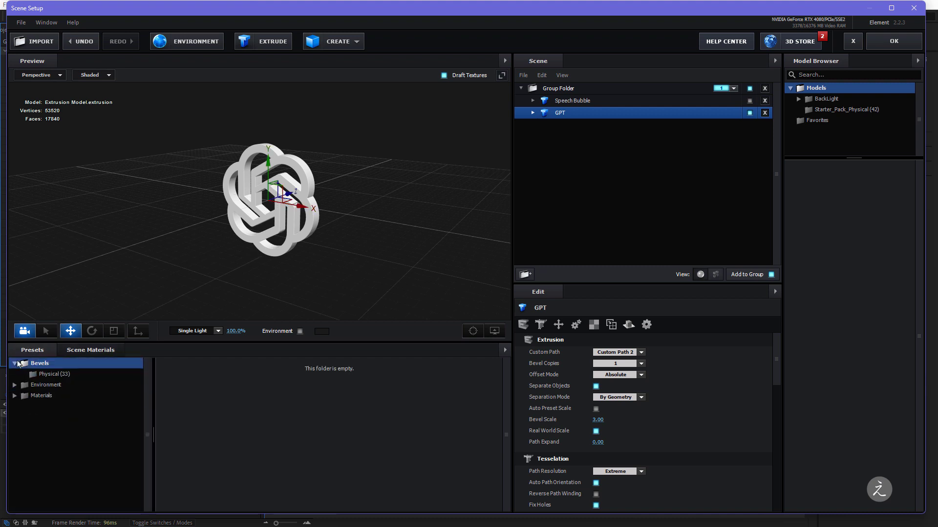
click(38, 375)
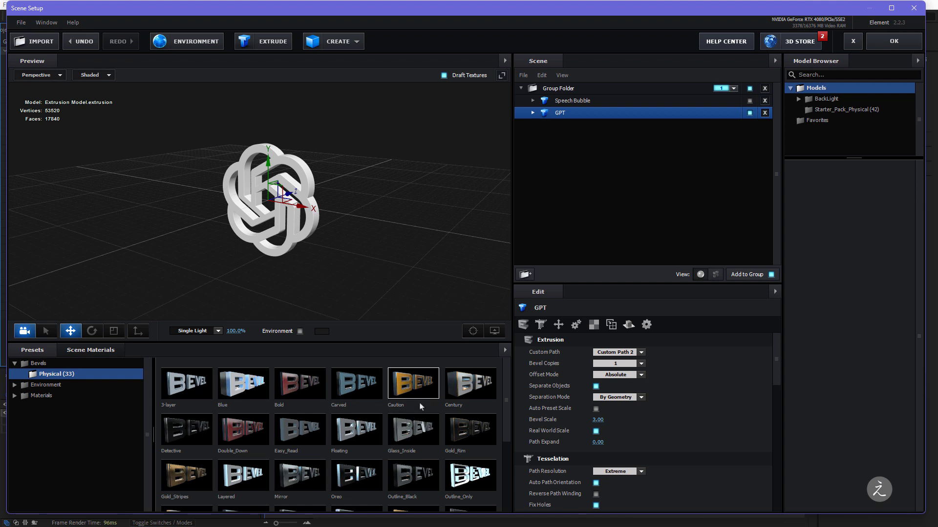
scroll(421, 406, down, 1)
scroll(421, 406, down, 2)
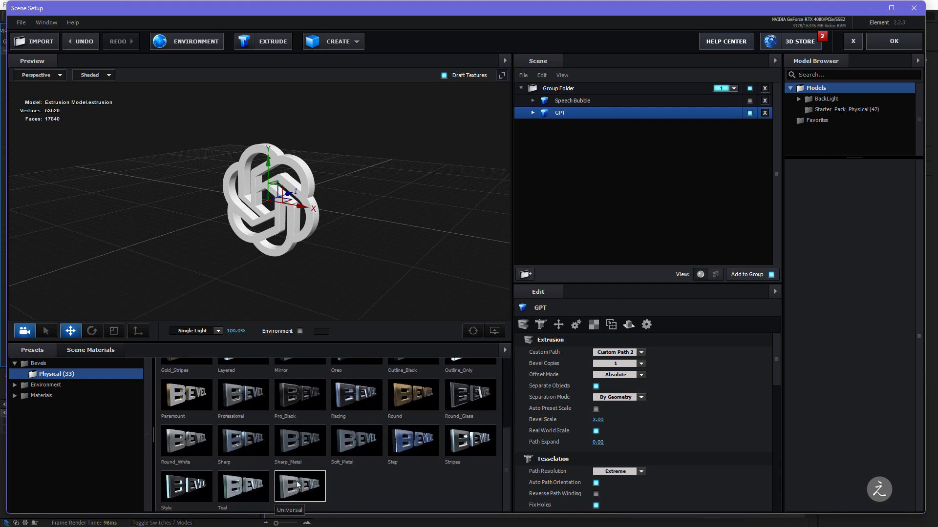
drag(297, 484, 595, 120)
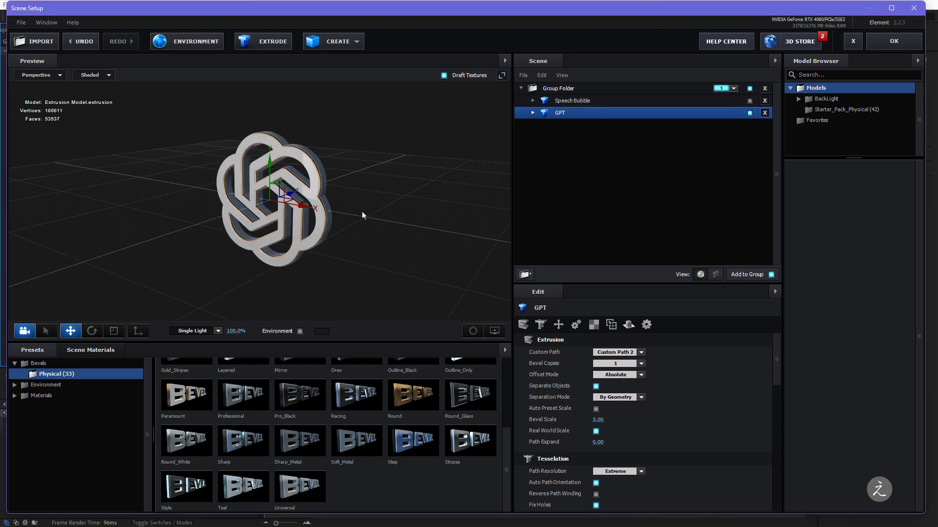
Select the GPT model's Bevel 1 and raise its Extrude to 3.48
click(533, 113)
click(594, 125)
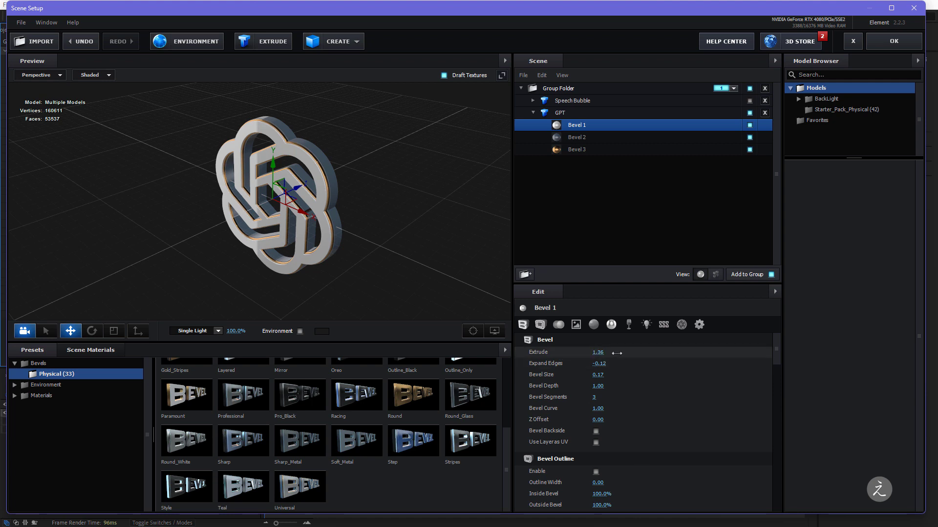
drag(617, 353, 707, 357)
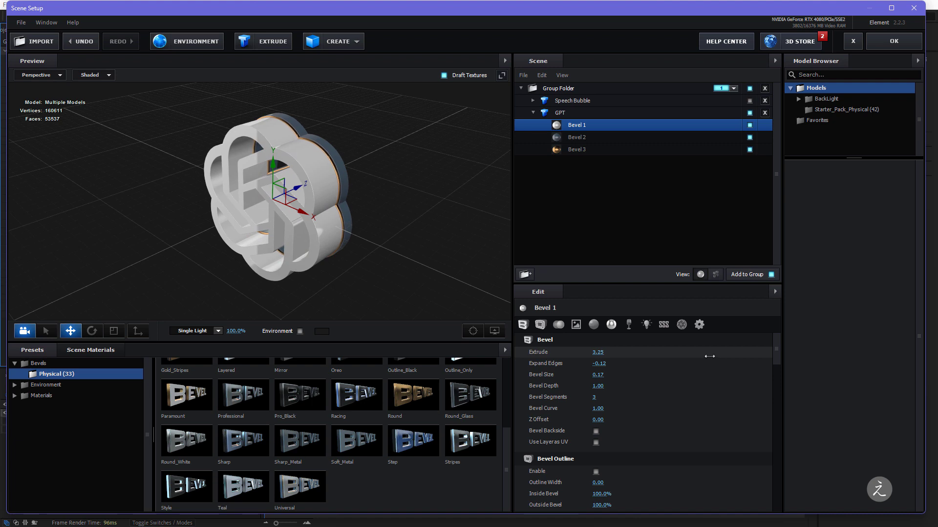
drag(709, 356, 638, 364)
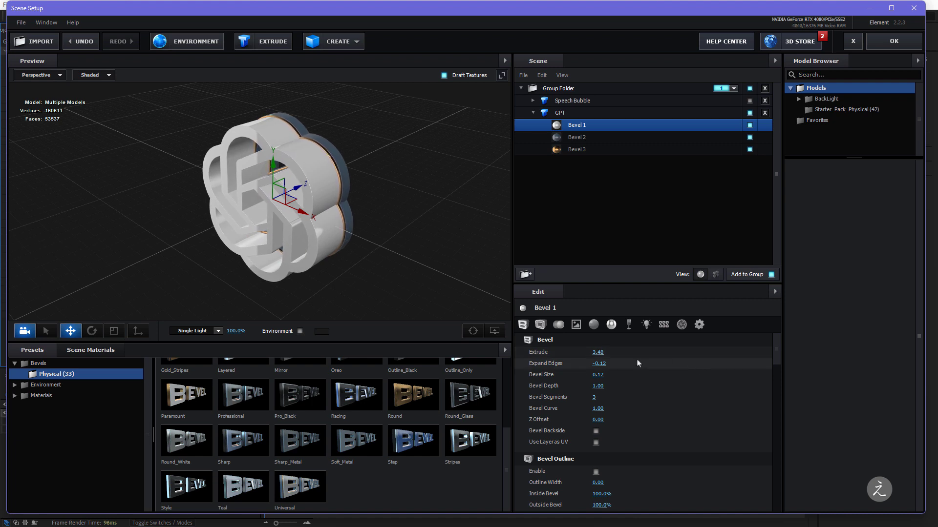
Set Bevel 1's Expand Edges, Bevel Size and Bevel Curve all to 0
click(638, 364)
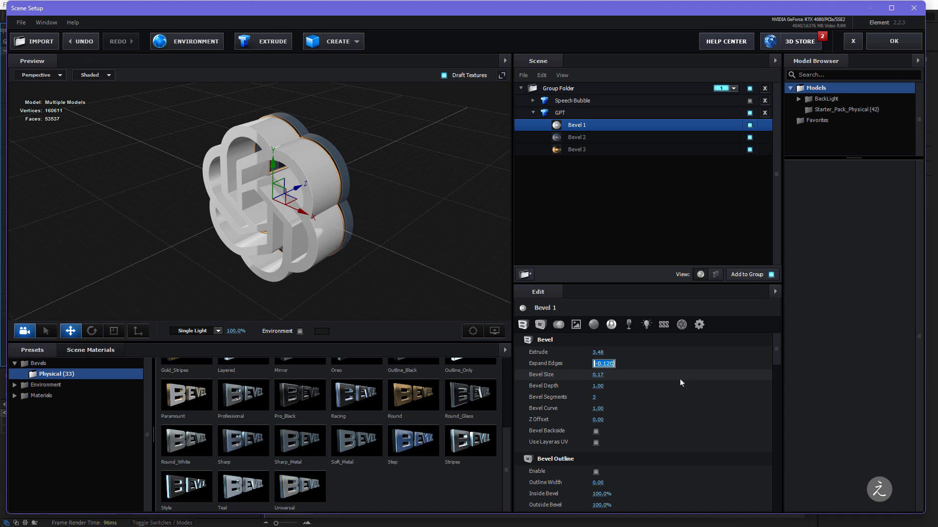
text(0)
key(Return)
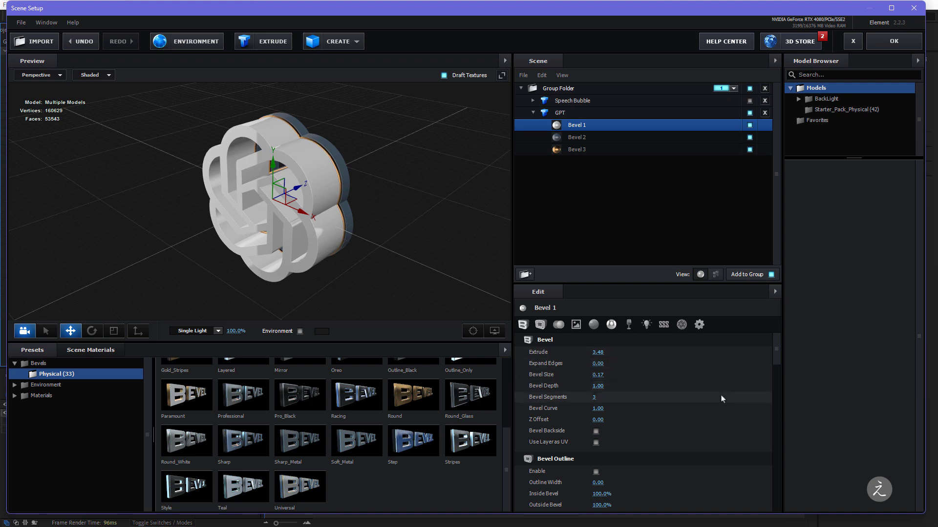
click(598, 375)
text(0)
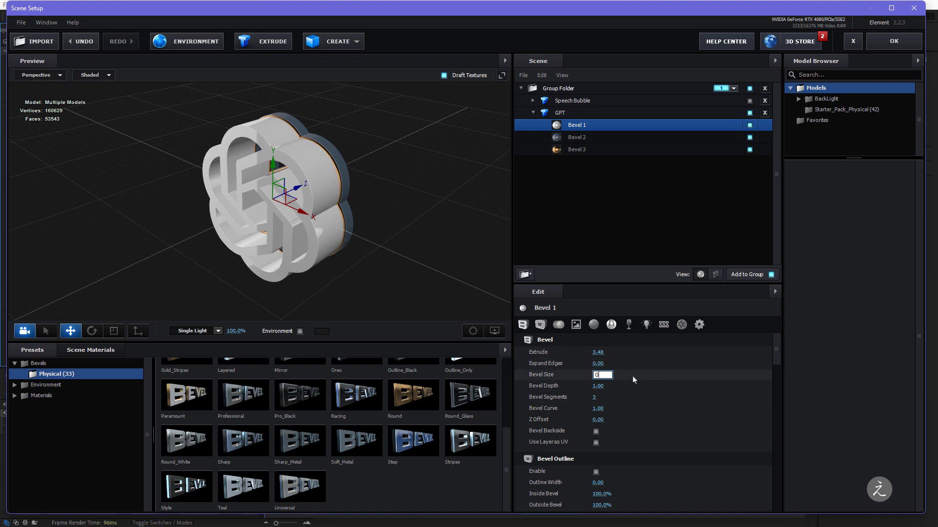
key(Return)
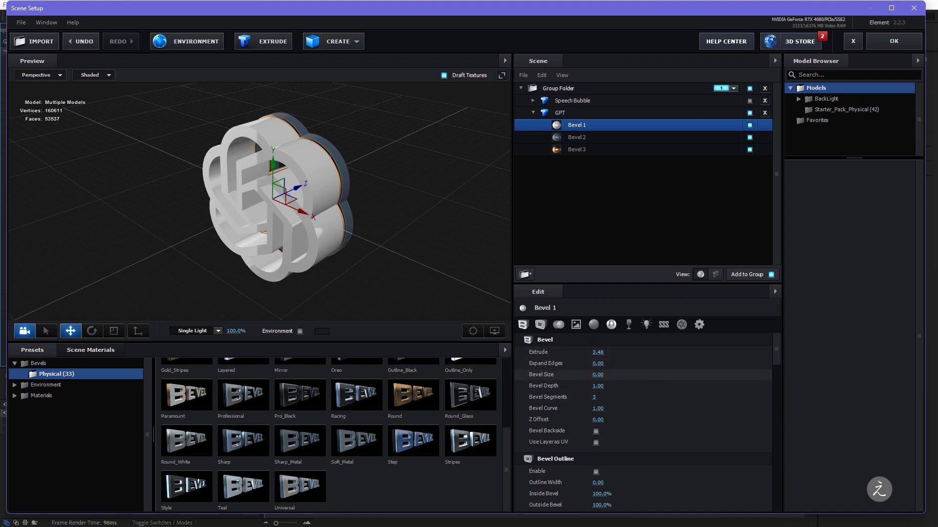
click(599, 408)
text(0)
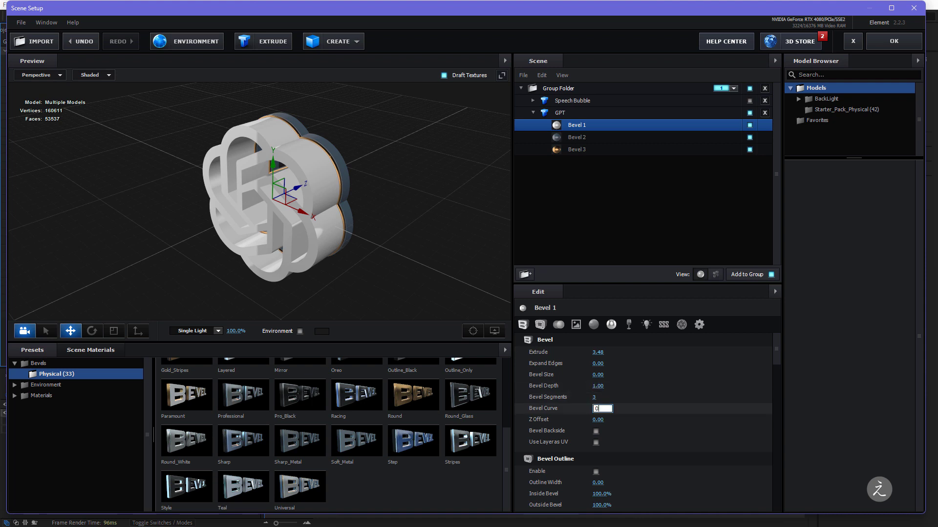
key(Return)
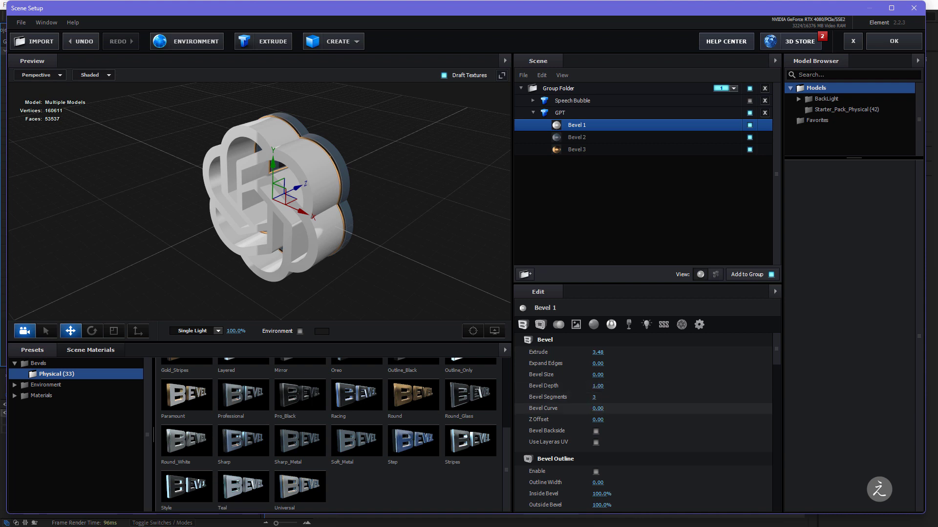
click(604, 141)
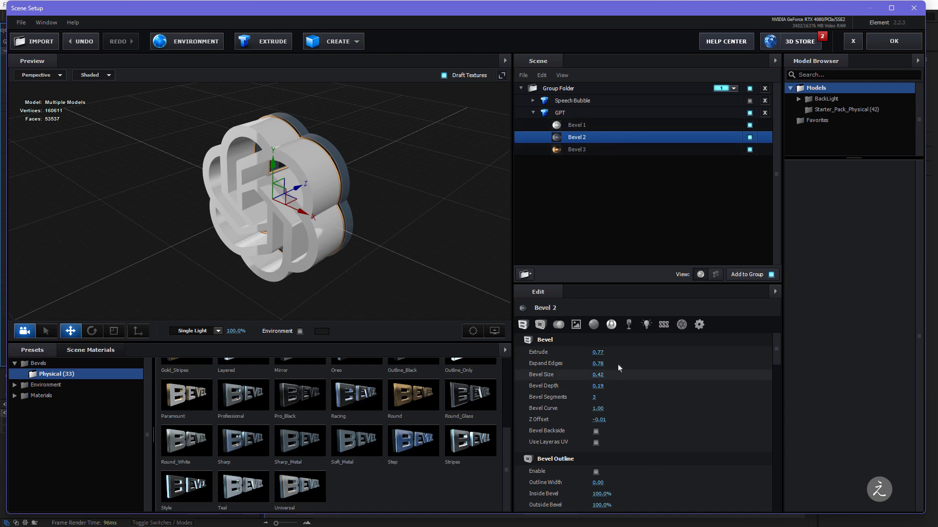
Deepen Bevel 2's extrude and set Expand Edges 1, Bevel Size 0.53, Bevel Depth 0
drag(597, 352, 691, 356)
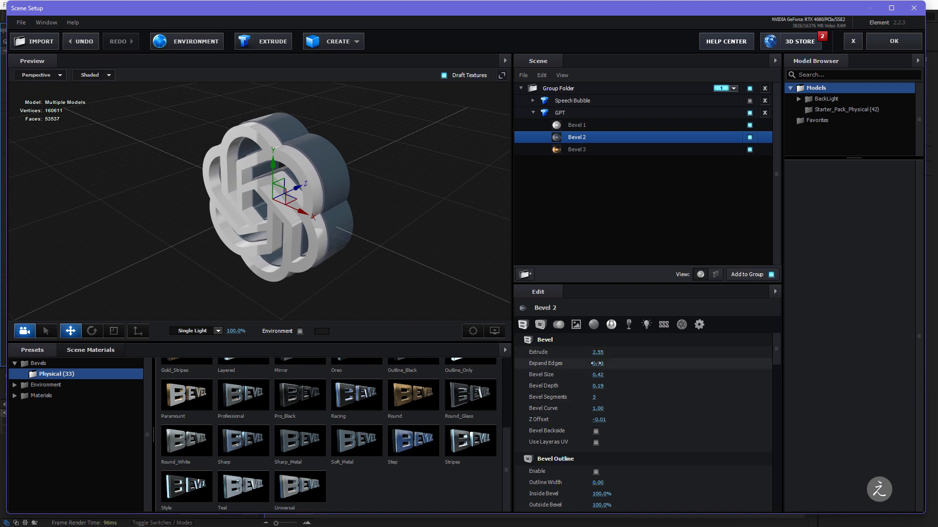
click(674, 364)
text(1)
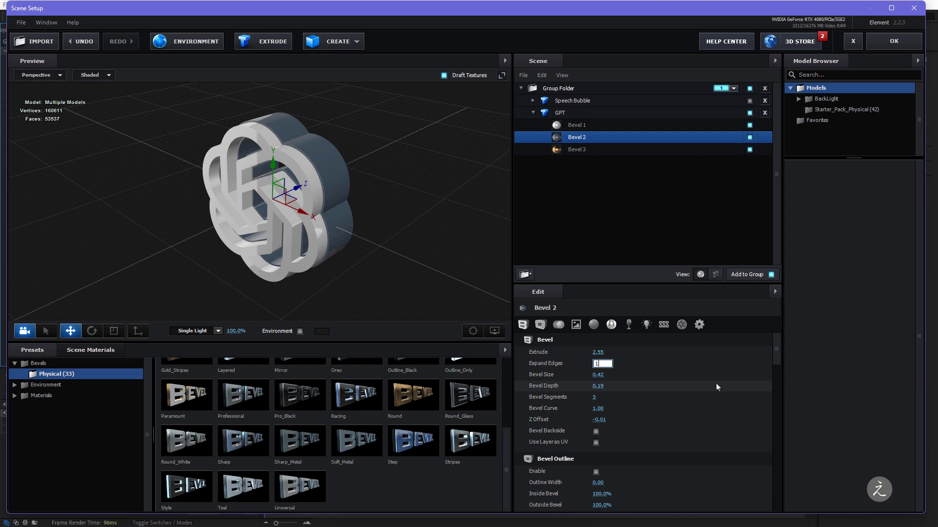
key(Return)
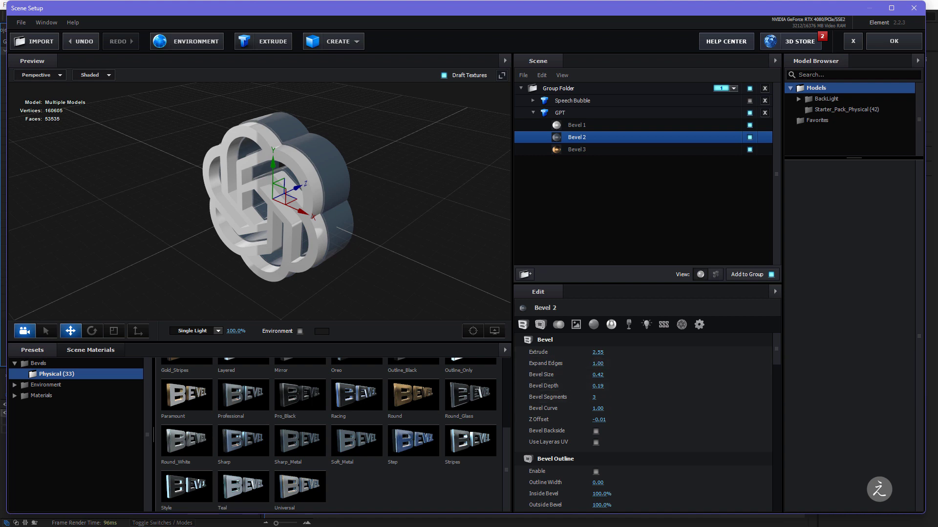
drag(598, 374, 603, 374)
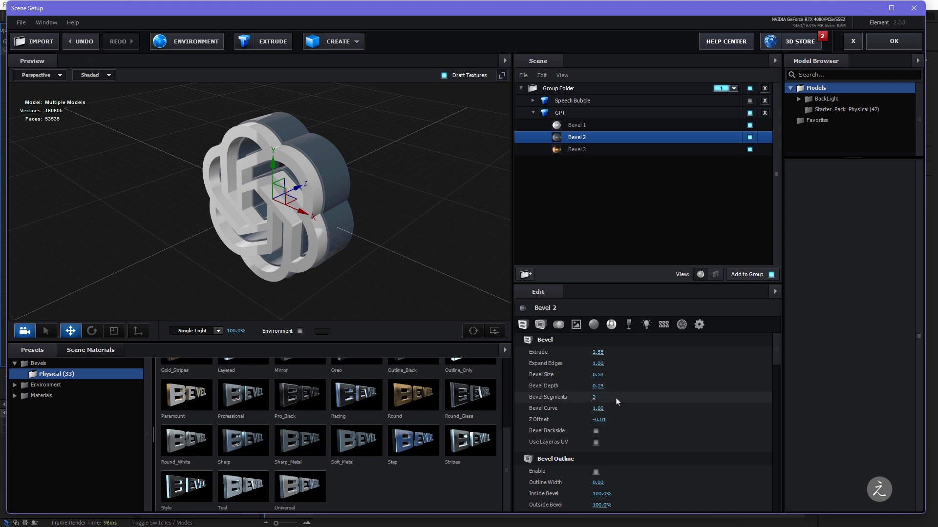
click(598, 386)
text(0)
key(Return)
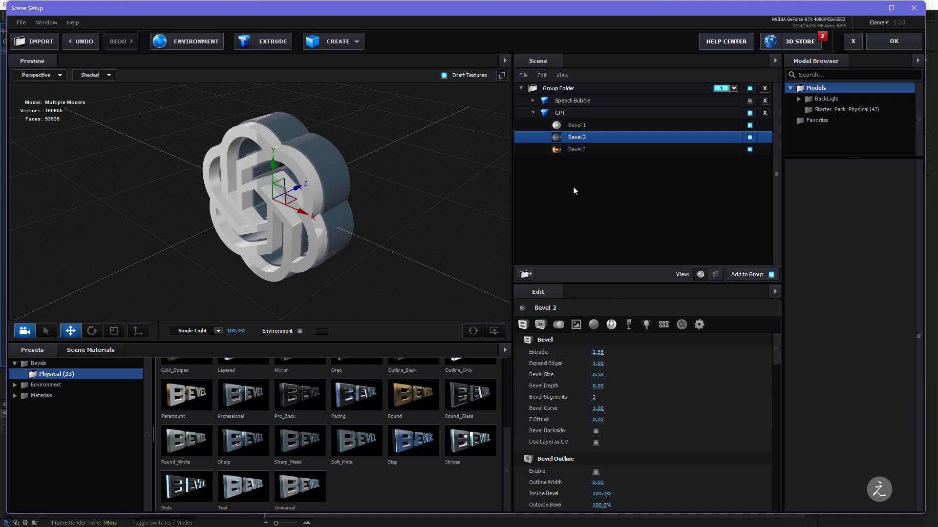
Set Bevel 3 to extrude 3.04, with expand edges and bevel curve both at 0
click(583, 151)
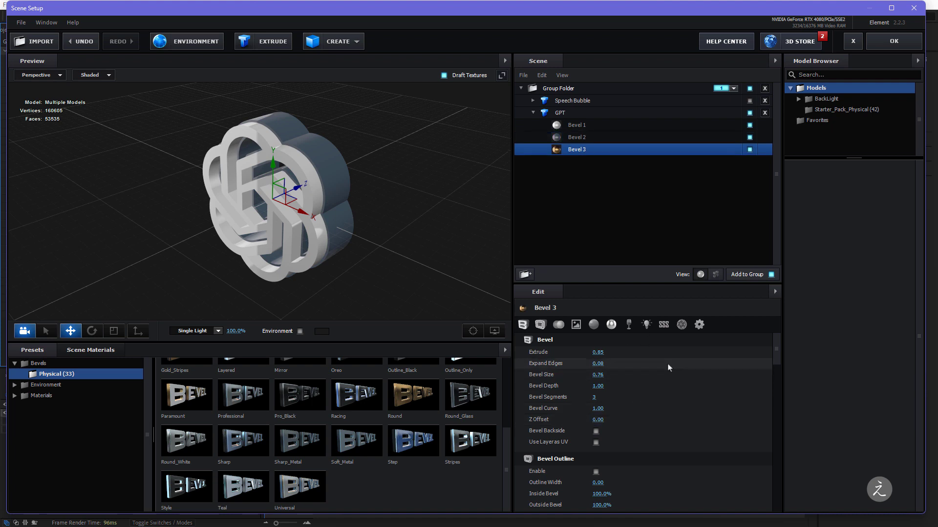
drag(668, 354, 704, 354)
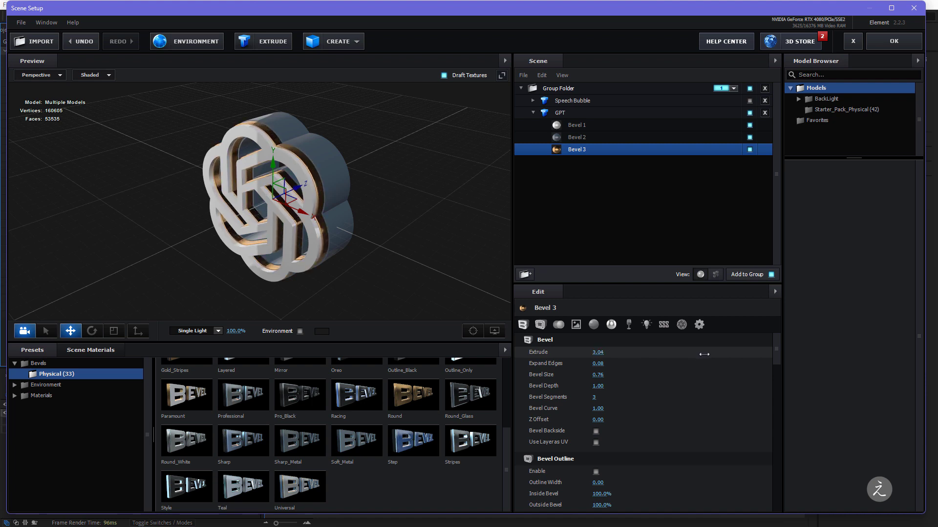
click(597, 364)
text(0)
key(Return)
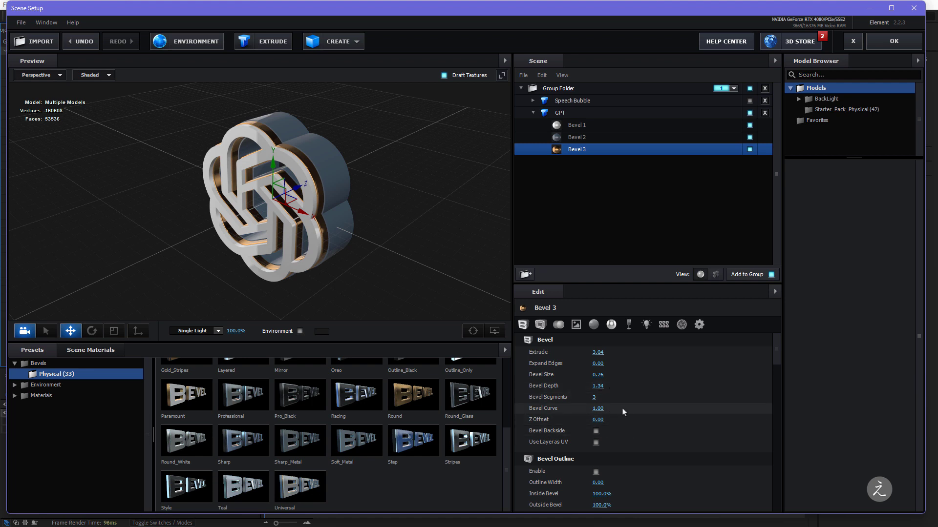
click(597, 409)
text(0)
key(Return)
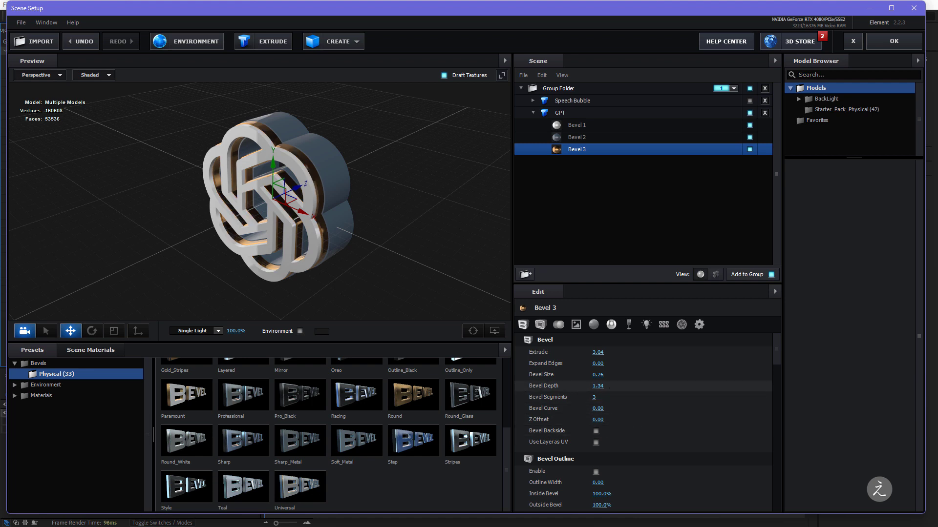
drag(388, 242, 390, 208)
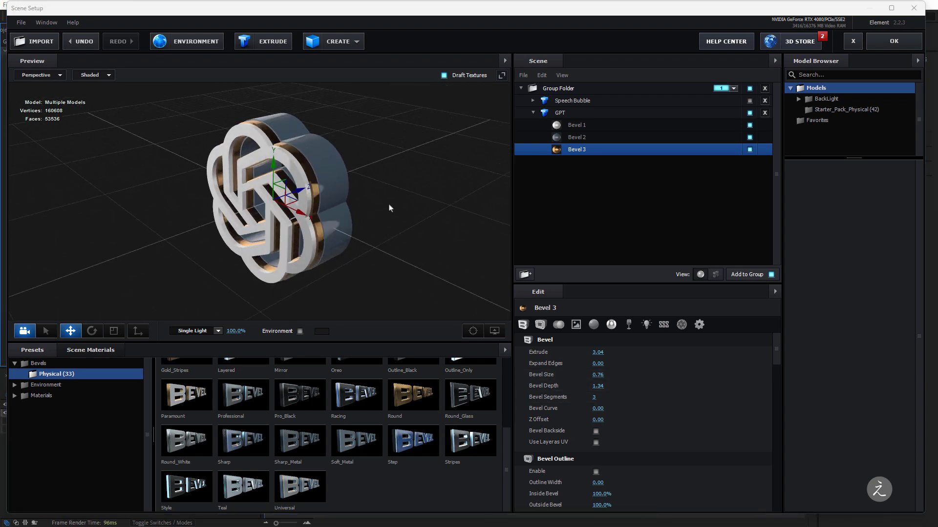
click(559, 113)
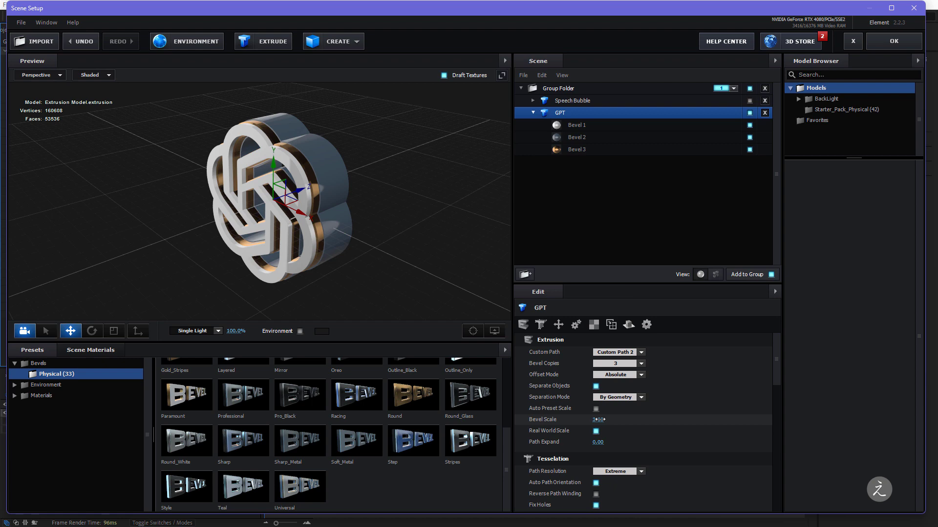
Scrub the GPT logo's Bevel Scale down to 1.53 and level the preview to a front view
drag(598, 420, 527, 421)
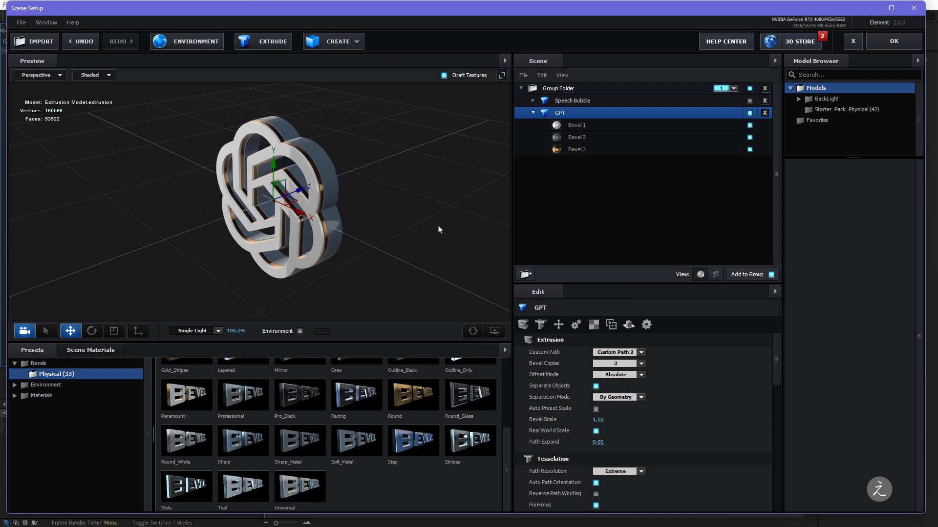
drag(438, 226, 405, 237)
scroll(342, 230, up, 2)
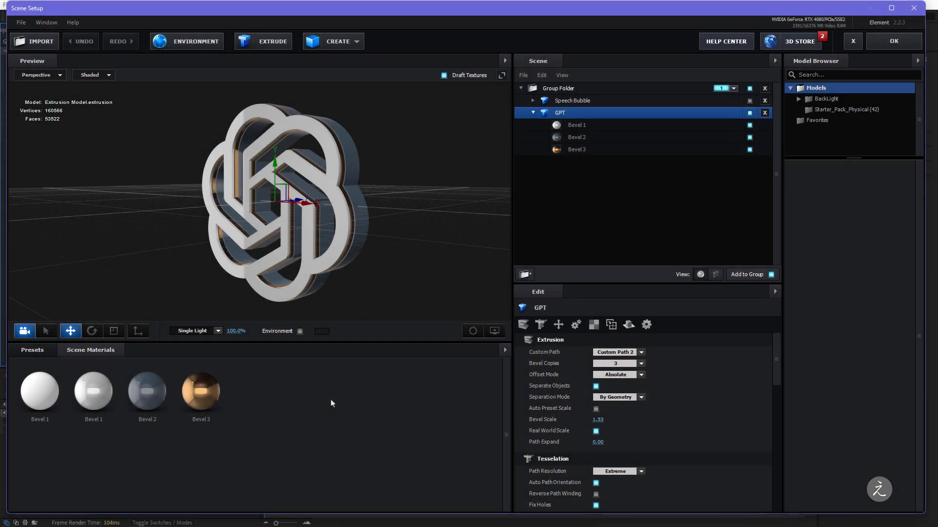
Collapse the GPT model, then make the Speech Bubble model visible and selected
click(533, 113)
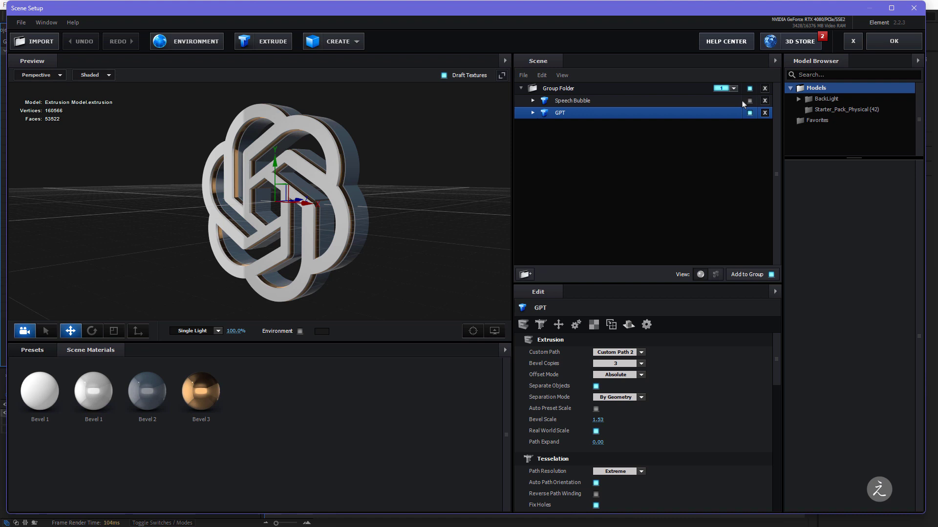
click(749, 100)
click(534, 103)
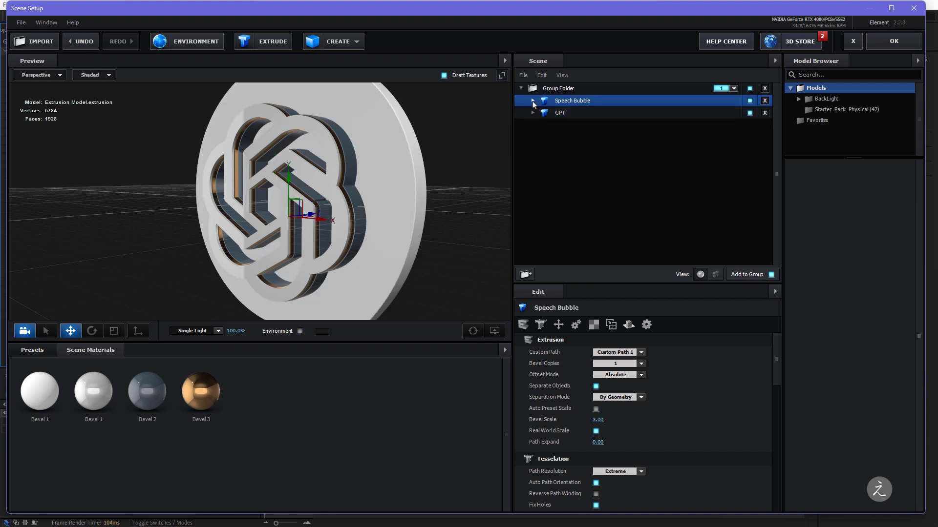
Apply the Oreo preset from Bevels > Physical to the Speech Bubble model
click(30, 351)
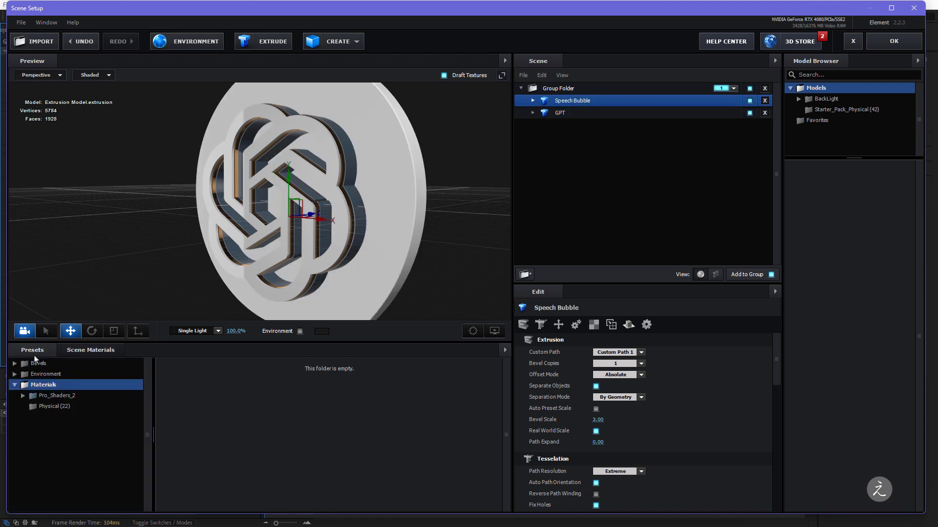
click(37, 364)
click(48, 374)
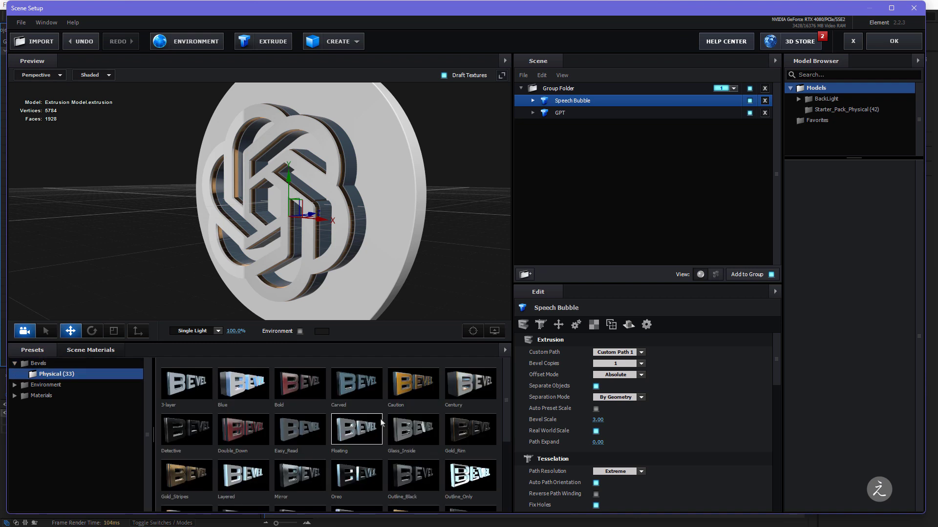
scroll(381, 423, down, 3)
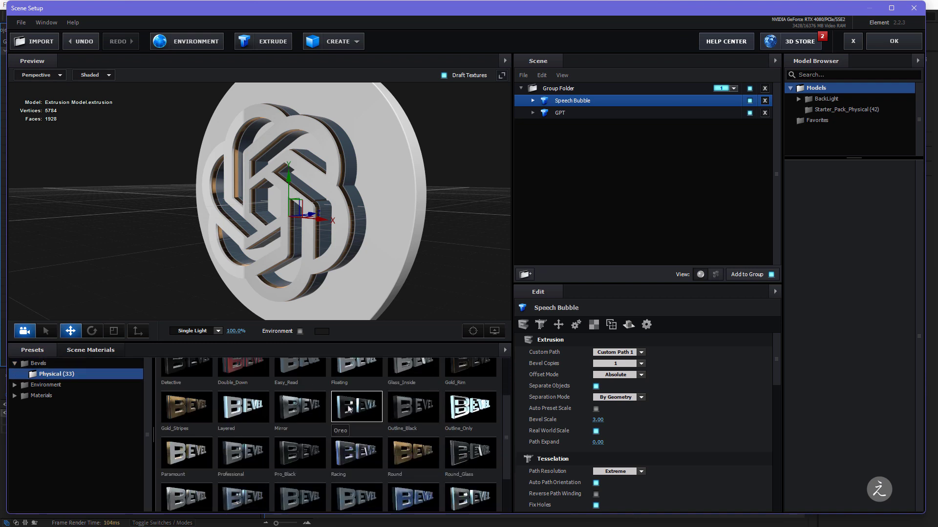
drag(349, 409, 629, 104)
click(532, 101)
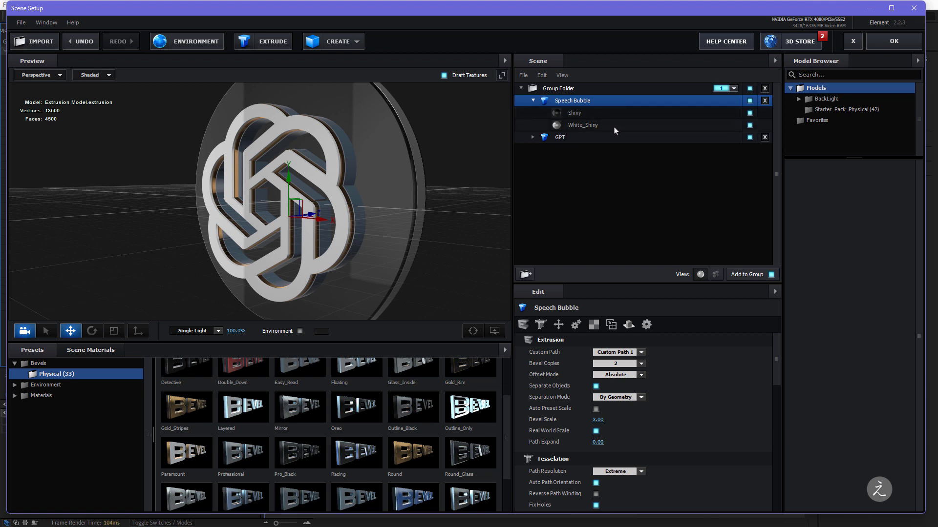
Select the Speech Bubble's Shiny material and set its extrude to 0.70
drag(429, 201, 431, 200)
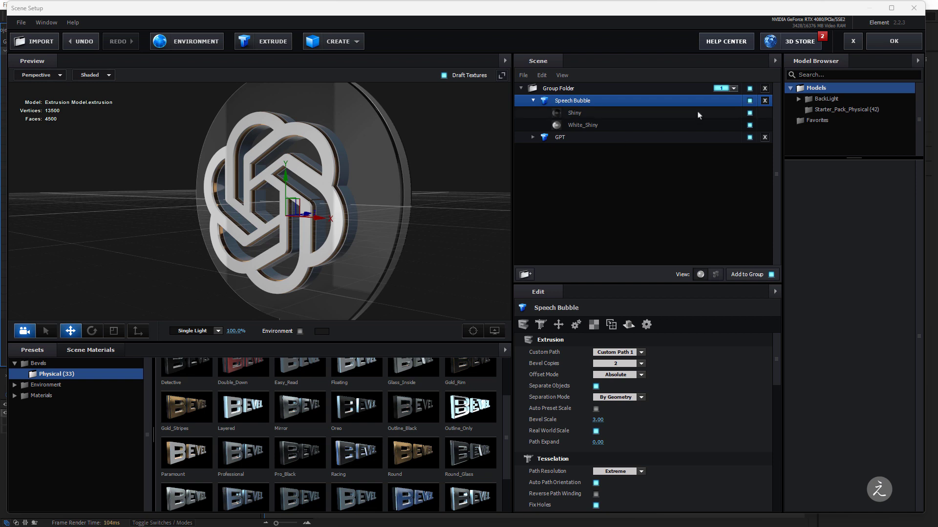
click(608, 116)
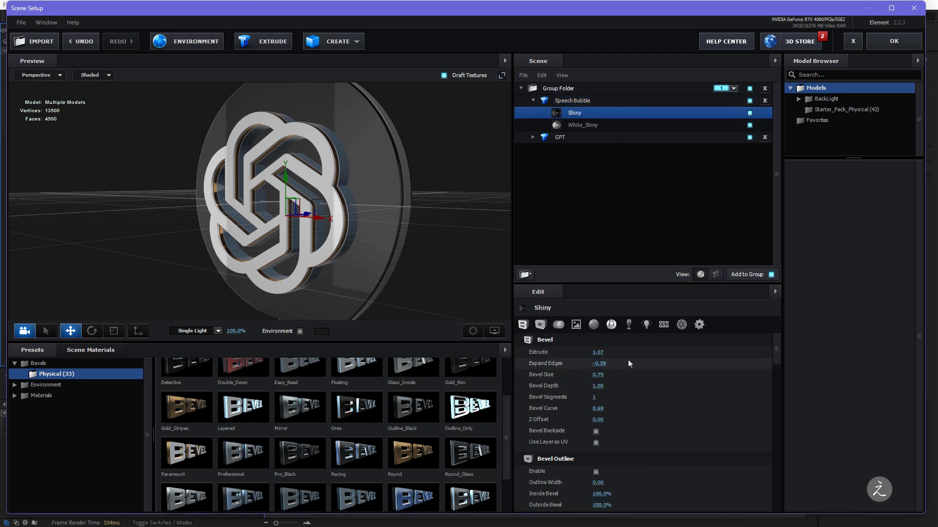
click(598, 353)
text(.)
key(Tab)
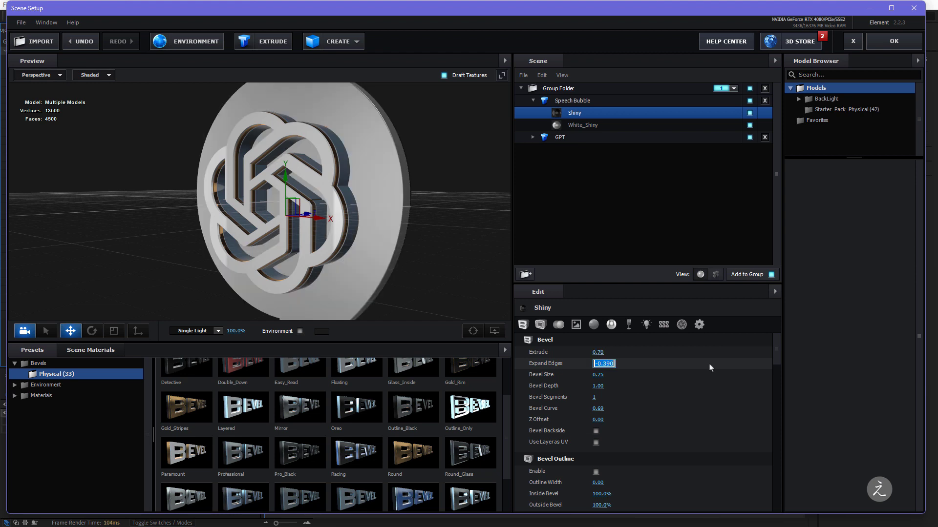
Set Shiny's expand edges, bevel size, bevel depth, bevel curve and Z offset to 0
text(0)
key(Tab)
text(0)
key(Tab)
text(0)
key(Tab)
key(Tab)
text(0)
key(Tab)
click(568, 396)
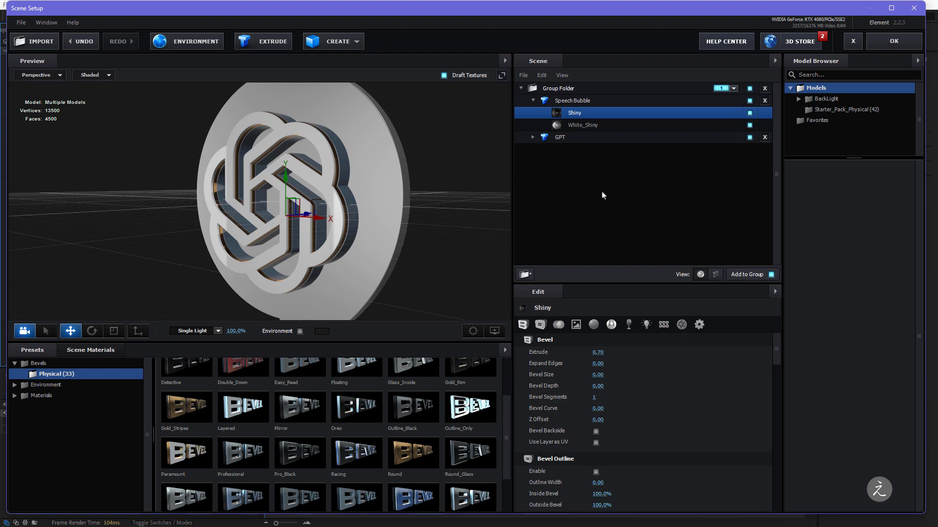
Select White_Shiny and set its extrude to 0.80 with expand edges 0
click(589, 126)
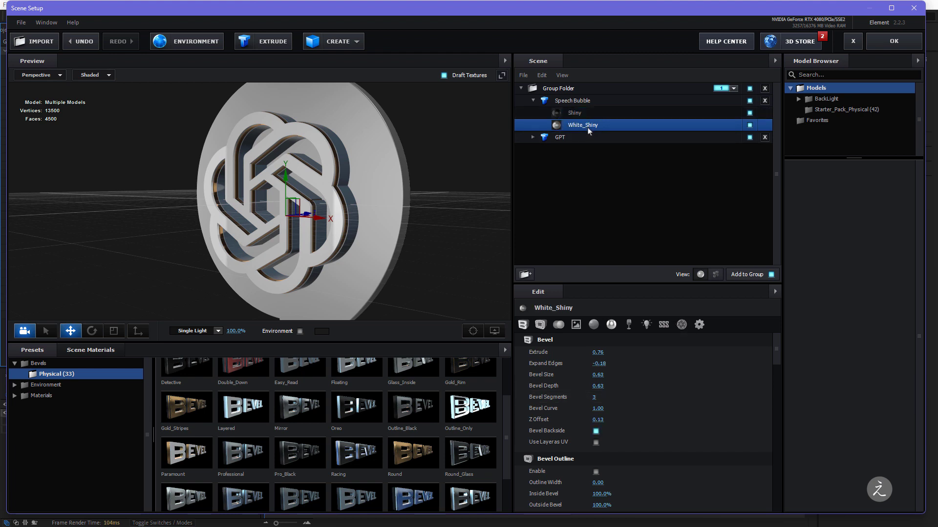
click(598, 353)
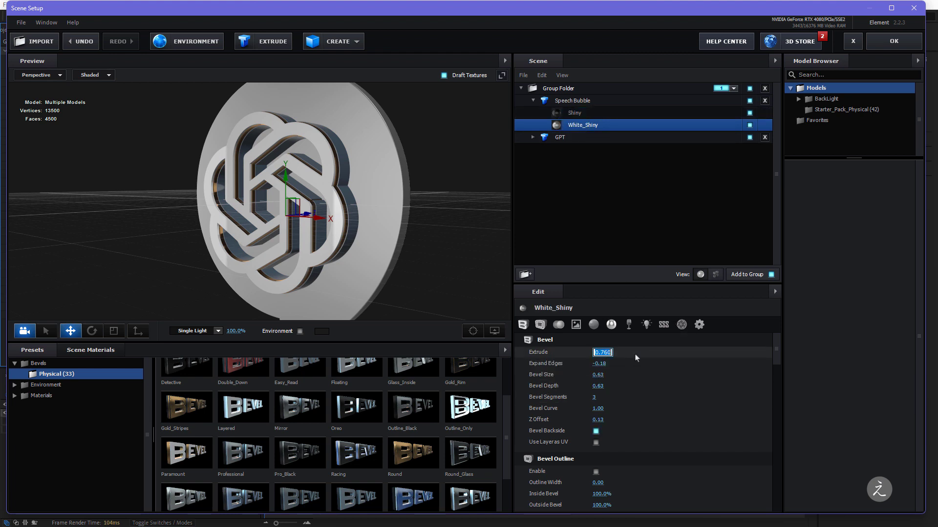
text(0.8)
key(Tab)
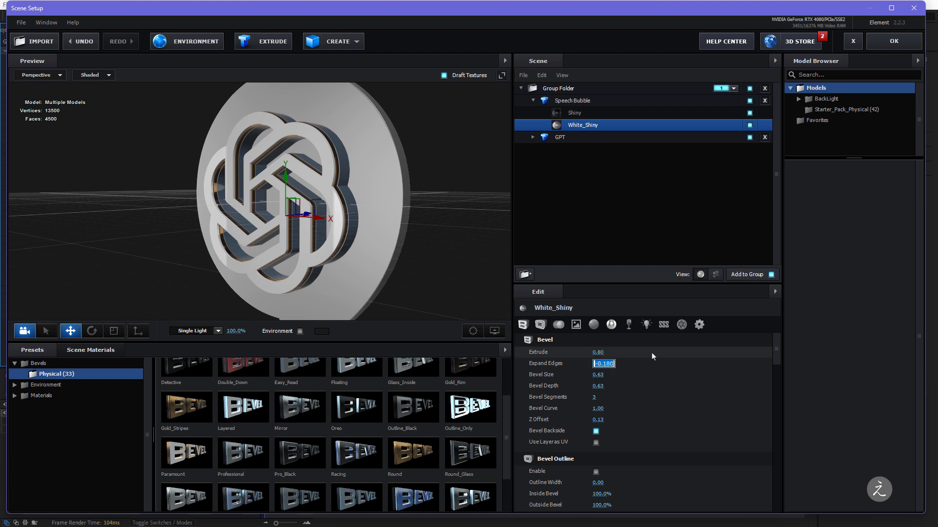
text(0)
key(Tab)
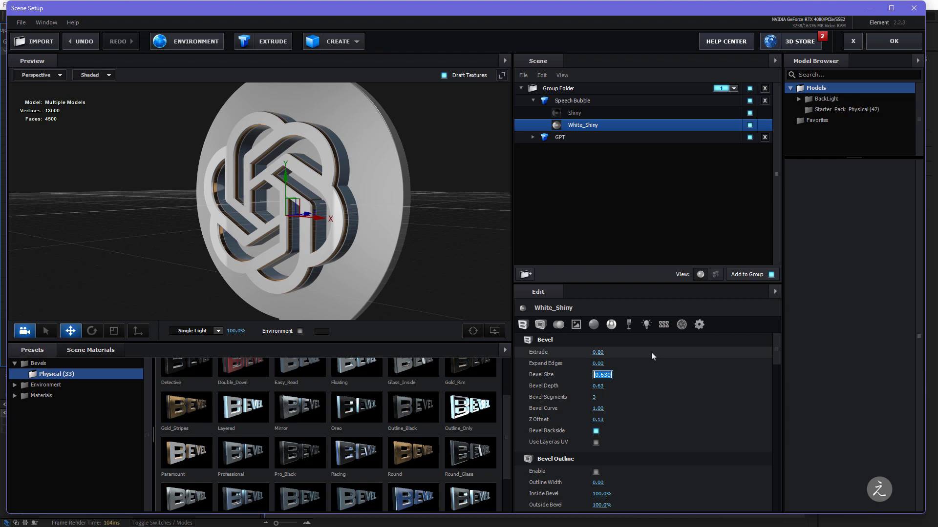
Give White_Shiny bevel size 0.70, bevel depth 1.50, 3 segments and Z offset 0
text(.7)
key(Tab)
text(1.5)
key(Tab)
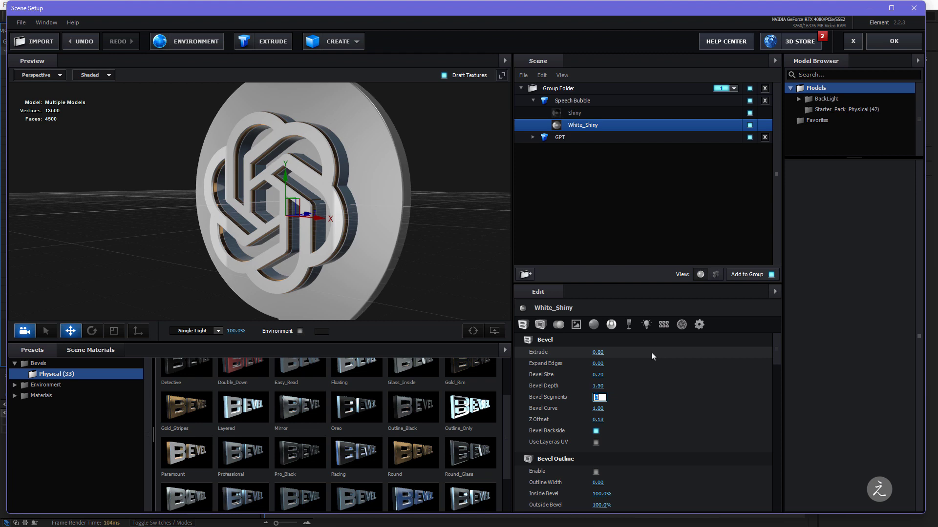
key(Tab)
key(Tab)
text(0)
key(Tab)
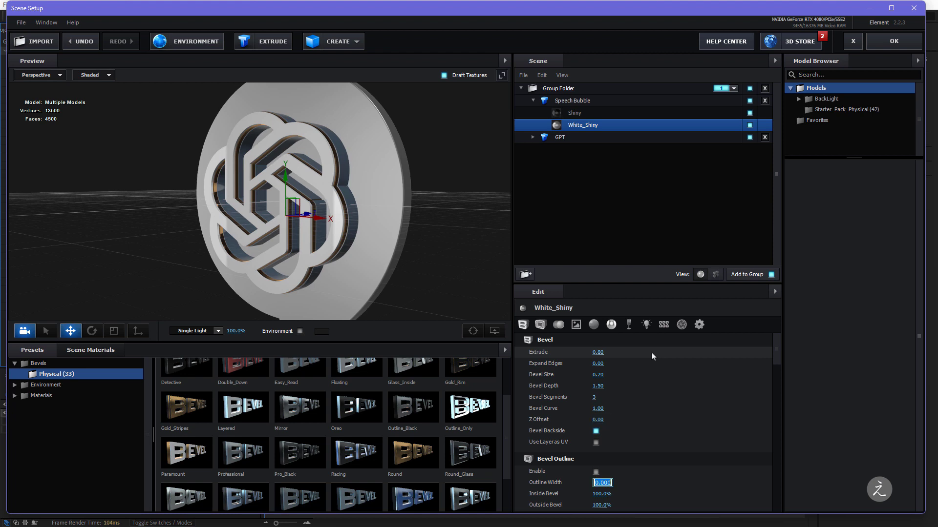
click(458, 216)
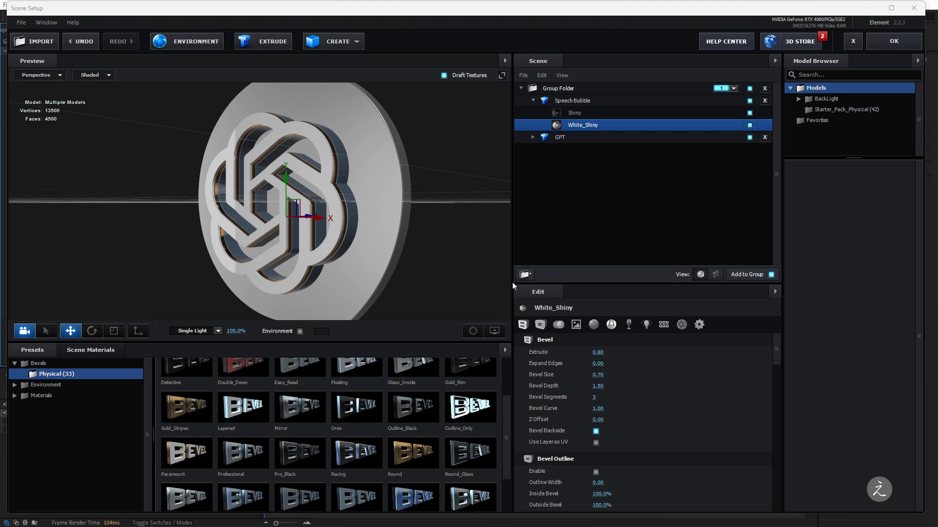
scroll(678, 414, down, 2)
scroll(677, 414, down, 1)
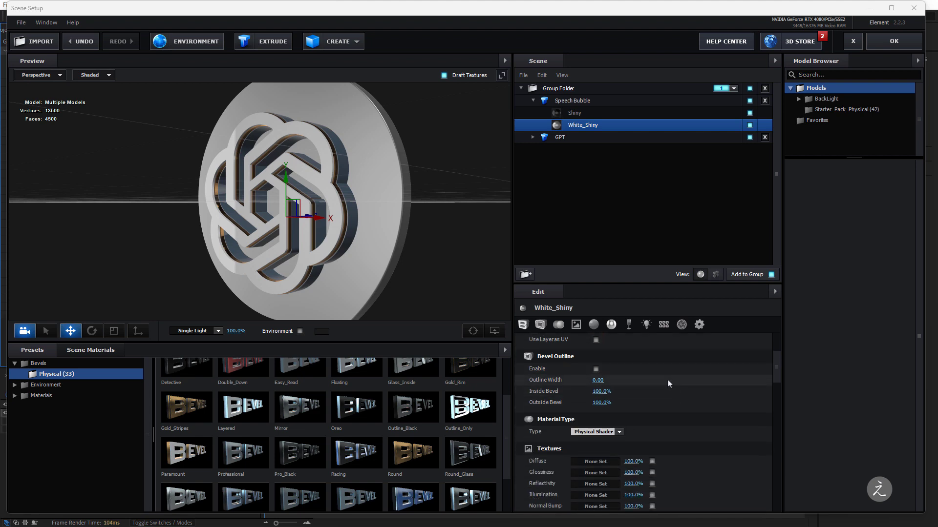
Enable White_Shiny's bevel outline and widen its Outline Width to 2.42
click(596, 370)
drag(488, 269, 470, 242)
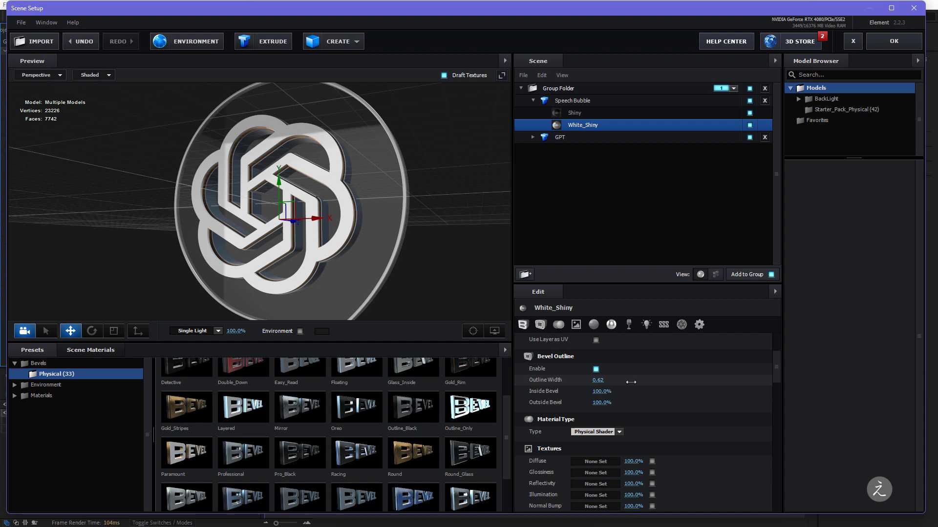
drag(630, 382, 720, 385)
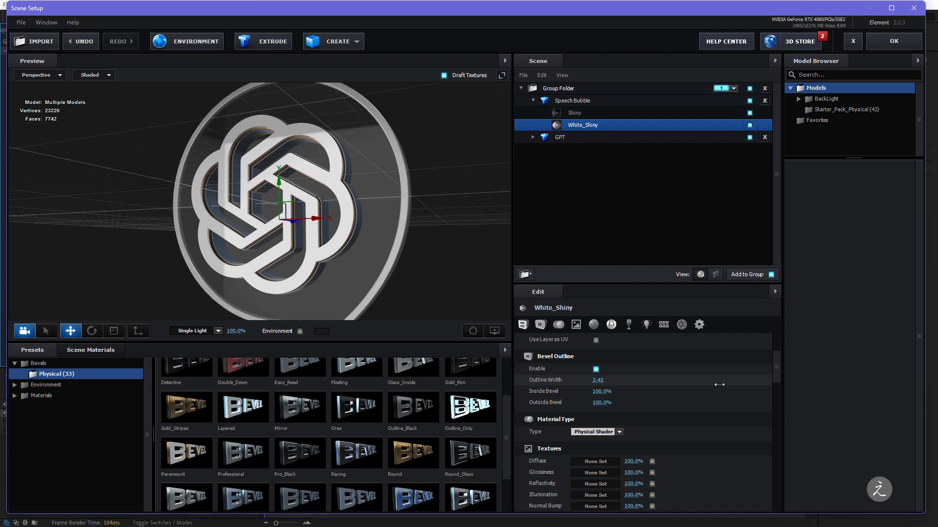
drag(438, 279, 421, 225)
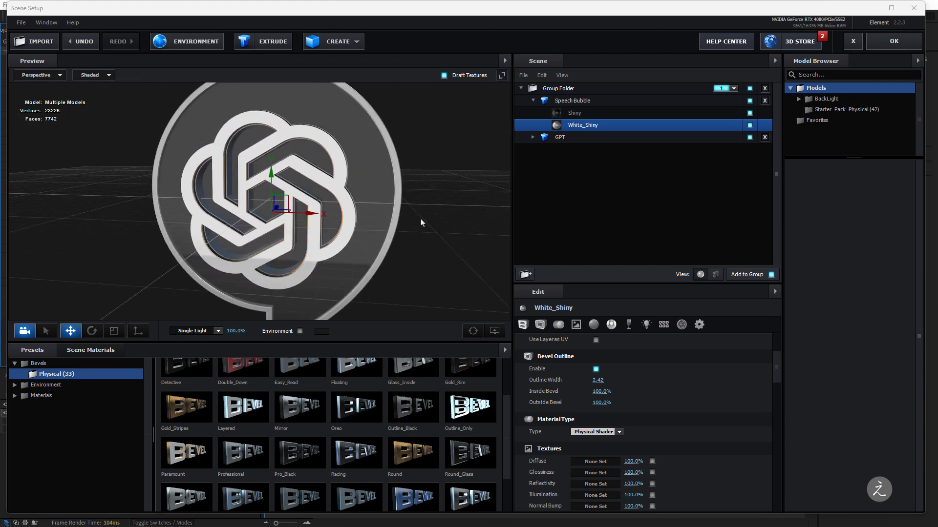
scroll(673, 391, down, 5)
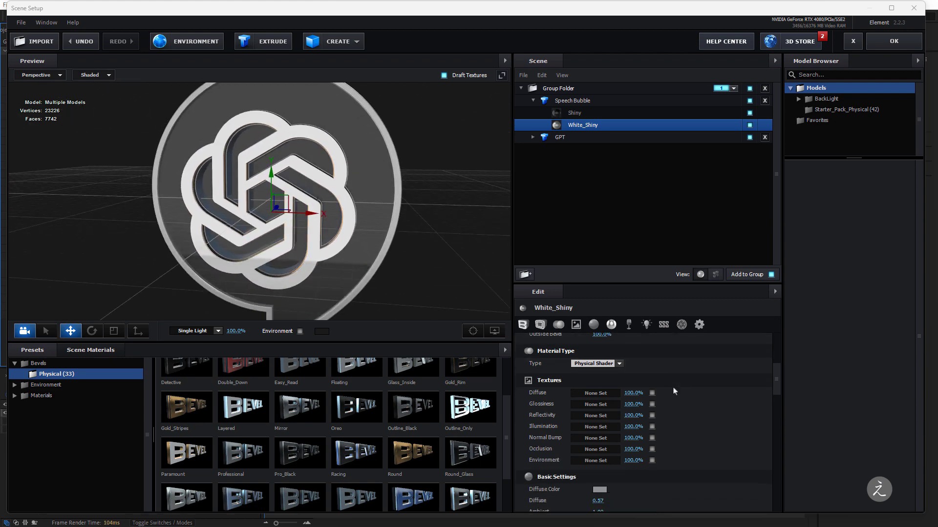
scroll(673, 391, down, 2)
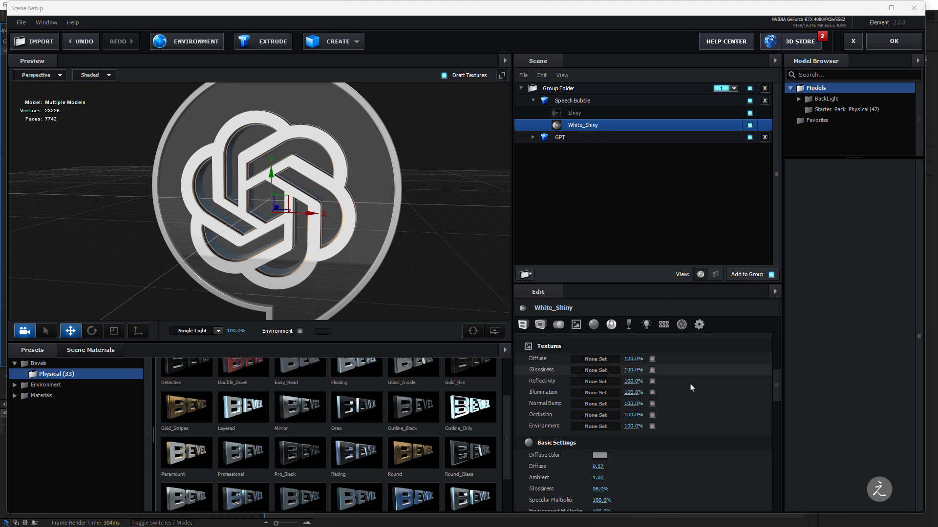
Paste a green hex value as White_Shiny's diffuse colour
scroll(690, 401, down, 3)
scroll(690, 408, down, 2)
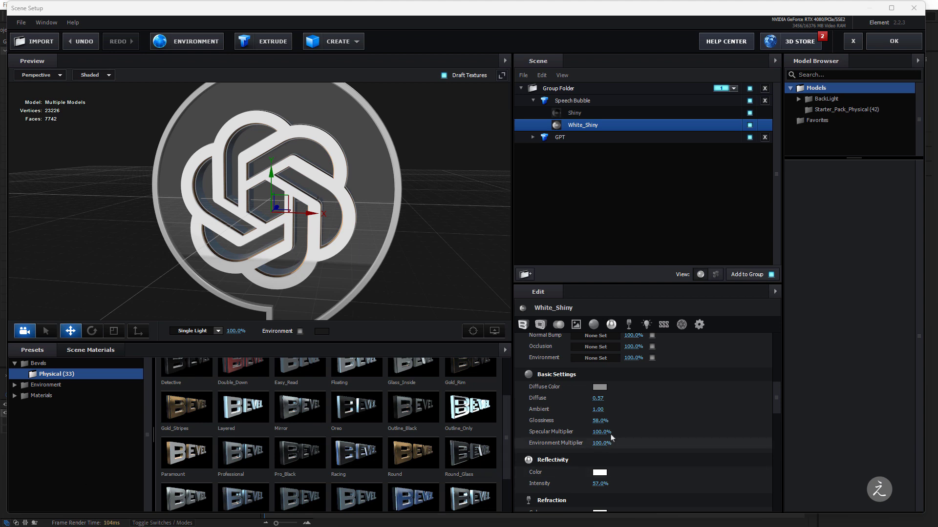
click(599, 389)
click(600, 388)
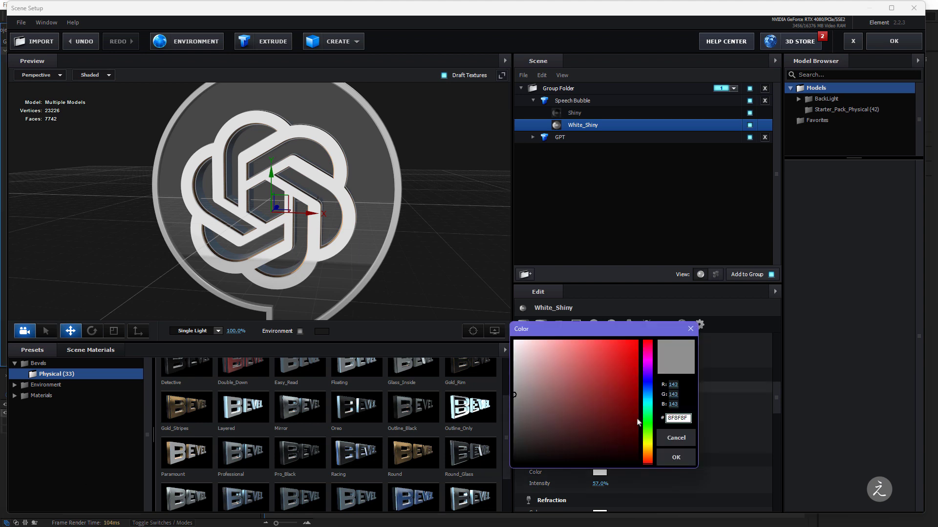
double_click(683, 418)
key(ctrl+v)
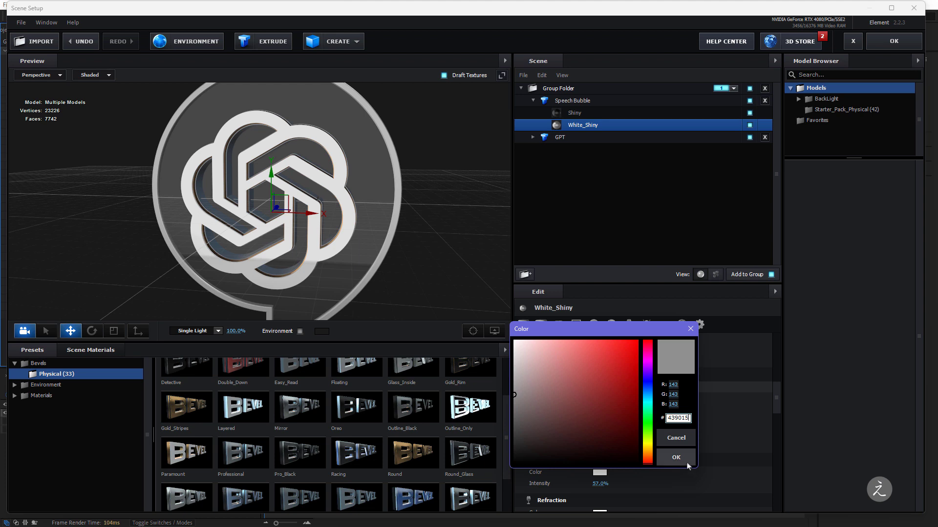
click(675, 457)
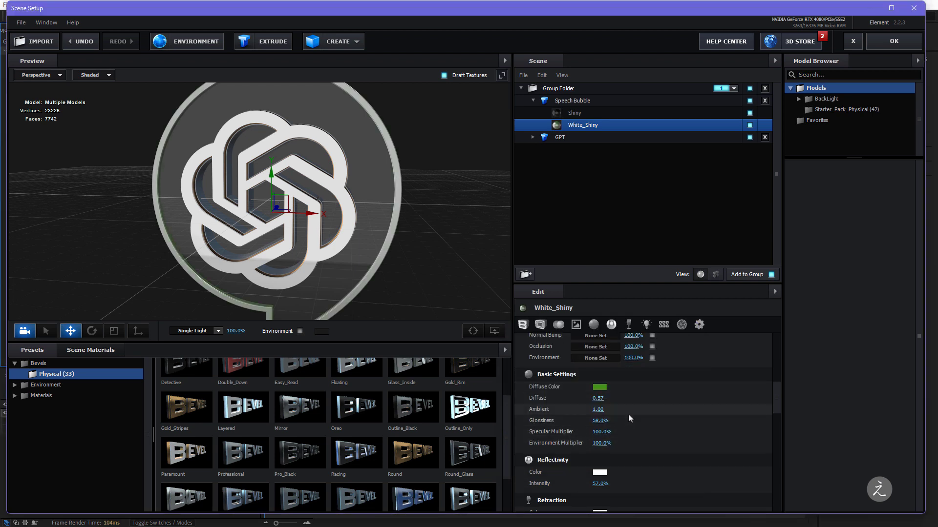
Set White_Shiny's glossiness to 70%, leaving the specular multiplier at 100%
mouse_move(640, 411)
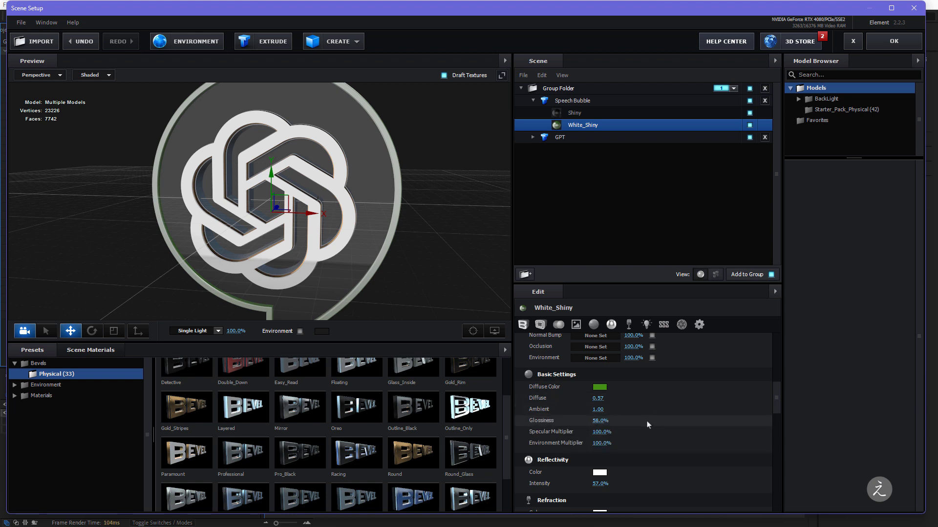
click(596, 421)
text(70)
key(Tab)
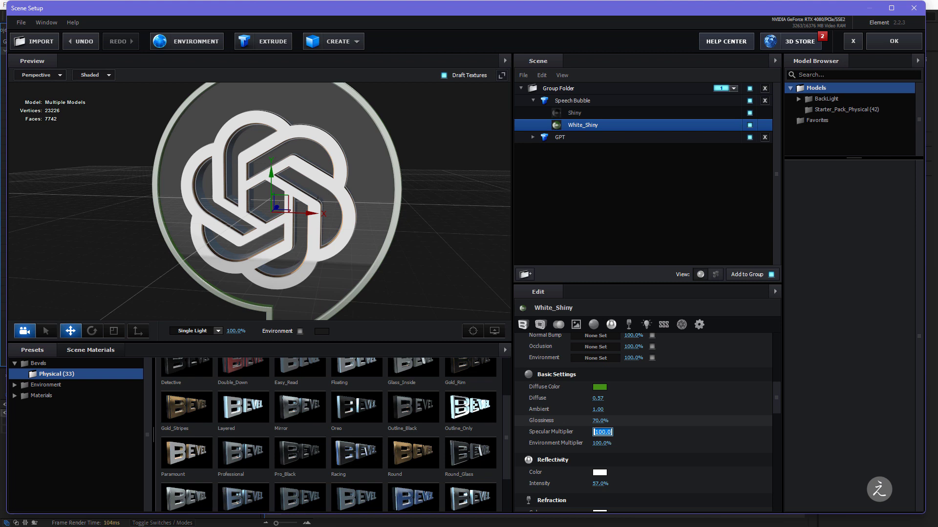
scroll(555, 444, down, 3)
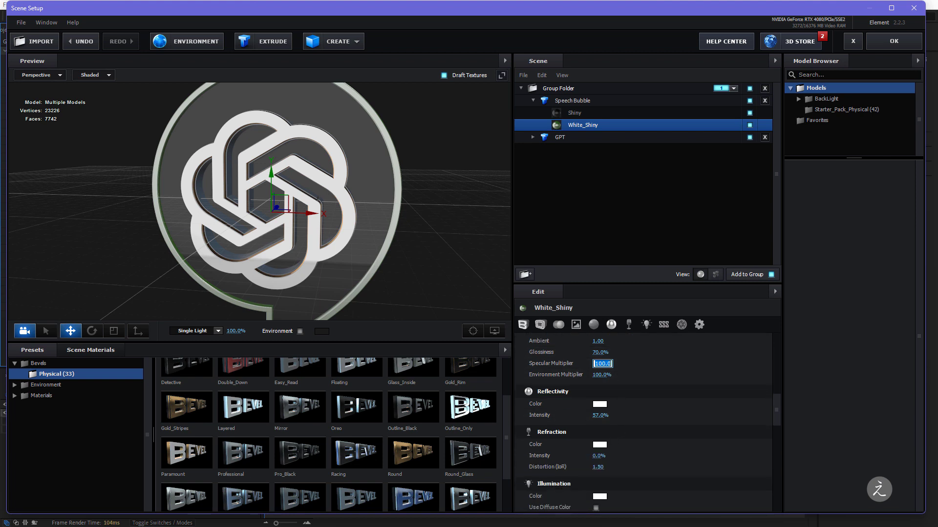
key(alt+Tab)
Give White_Shiny a peach reflectivity colour at 65% reflection intensity
click(598, 404)
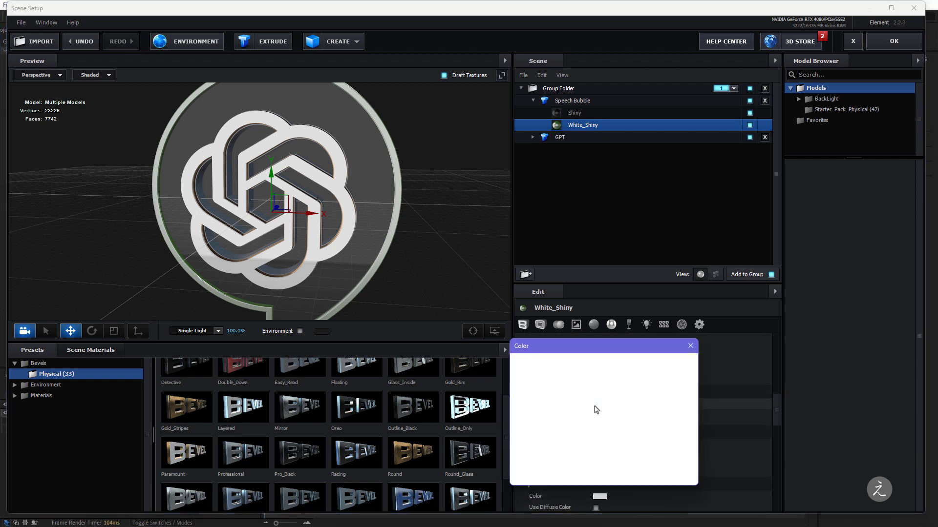
key(ctrl+v)
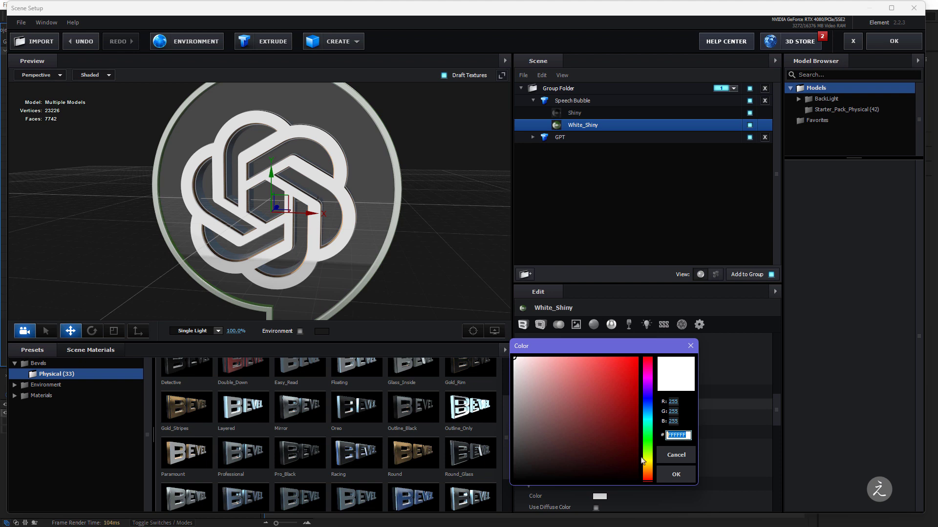
click(675, 474)
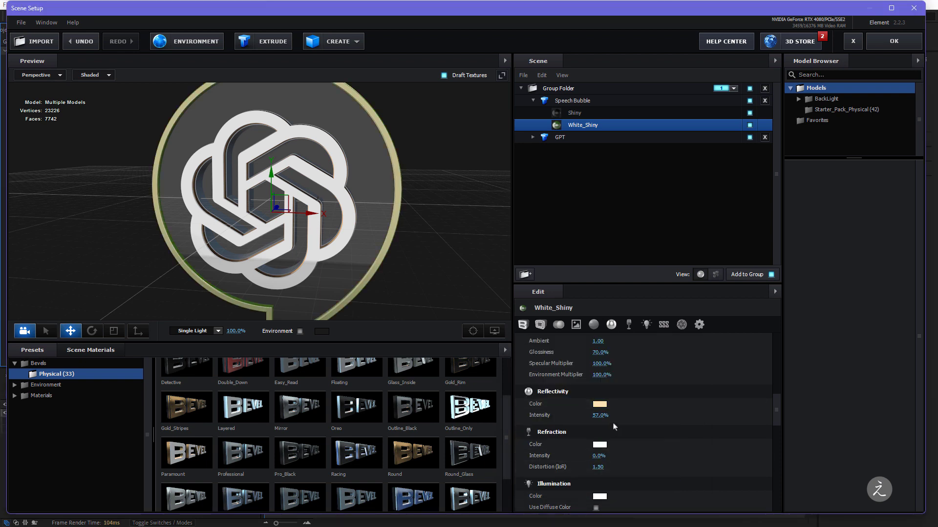
click(600, 416)
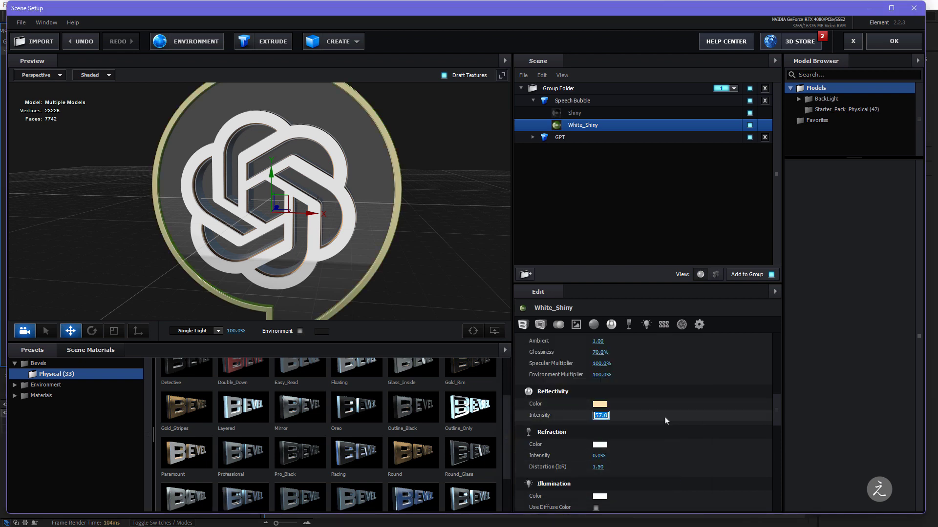
text(65)
key(Return)
Orbit to an angled side view, then show the Shiny material's empty texture slots
drag(425, 249, 406, 239)
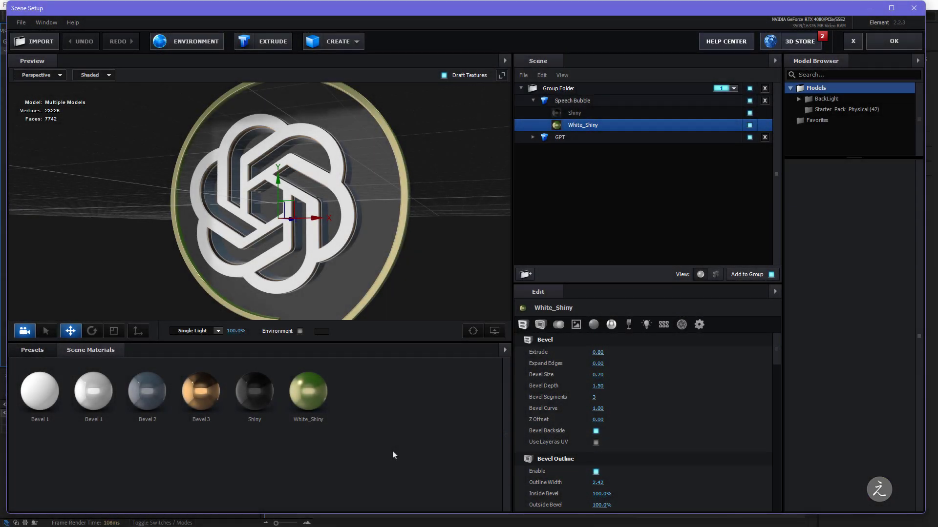
drag(442, 215, 415, 238)
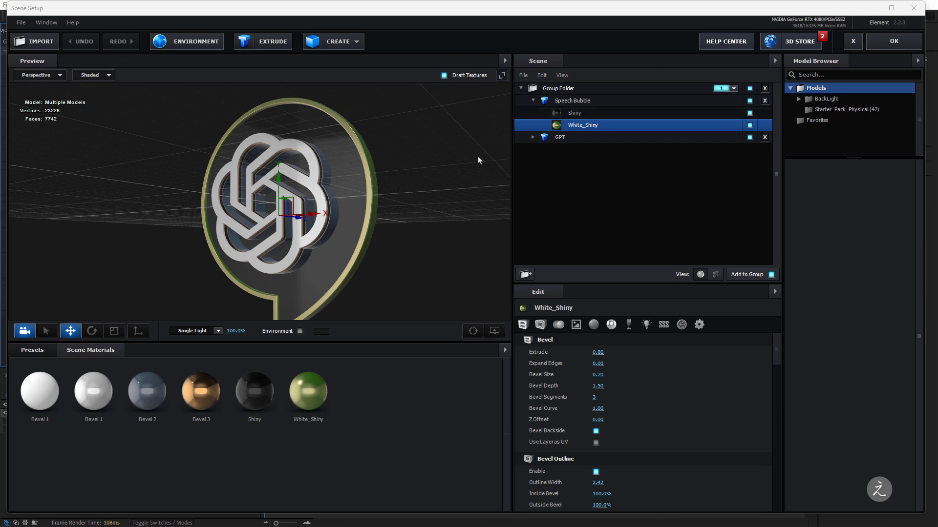
click(611, 118)
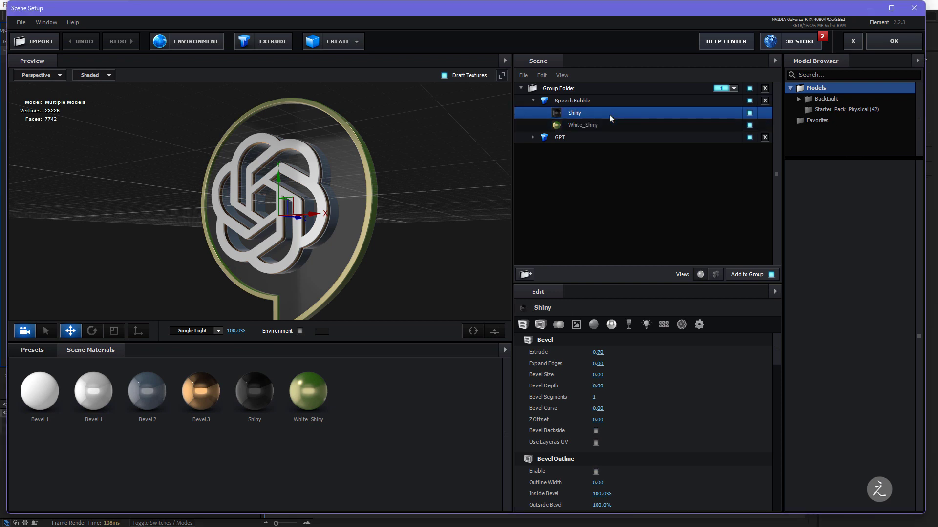
click(576, 325)
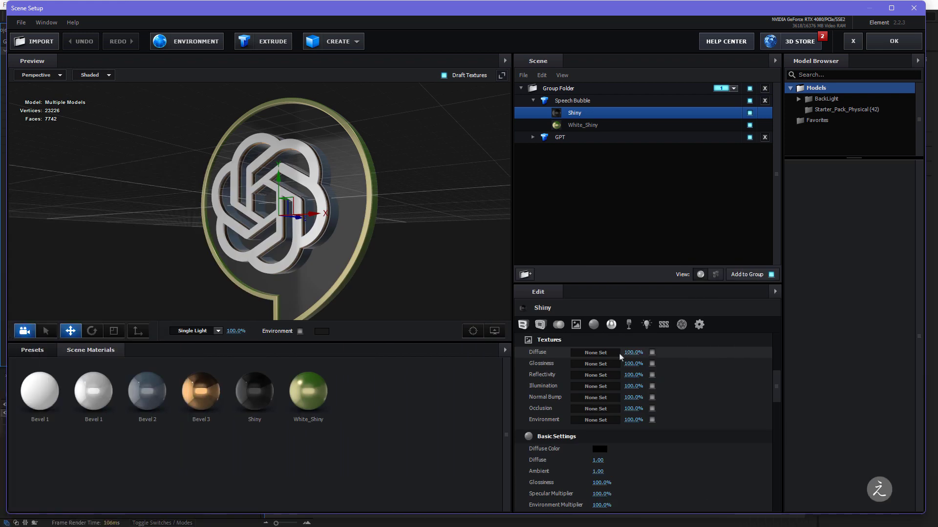
Load Dots_COLOR_COLOR.jpg from Desktop/GPT/Textures as Shiny's diffuse texture
click(595, 355)
drag(558, 260, 119, 54)
click(205, 91)
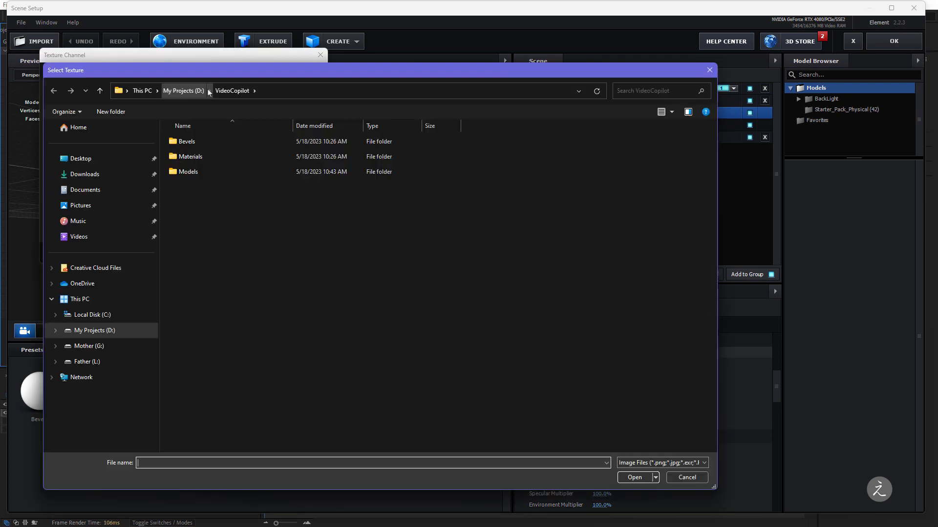
click(80, 159)
double_click(199, 146)
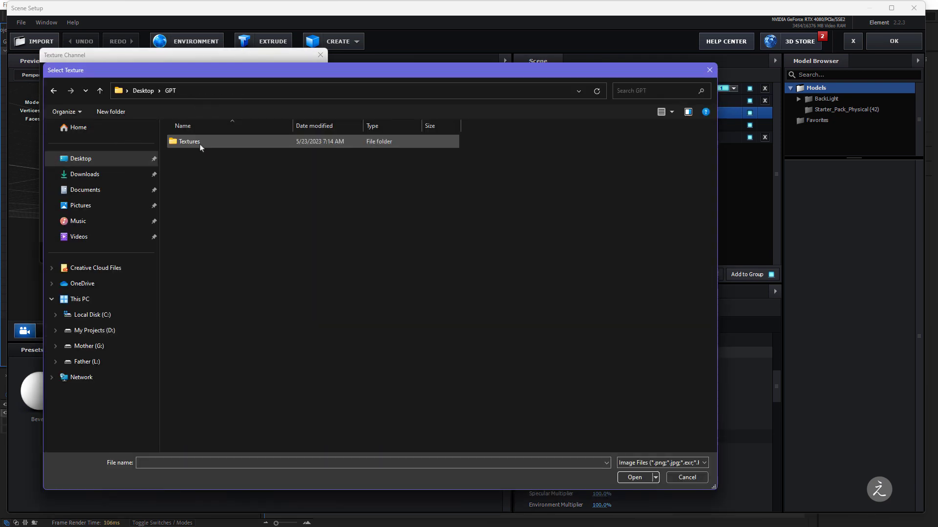
double_click(201, 145)
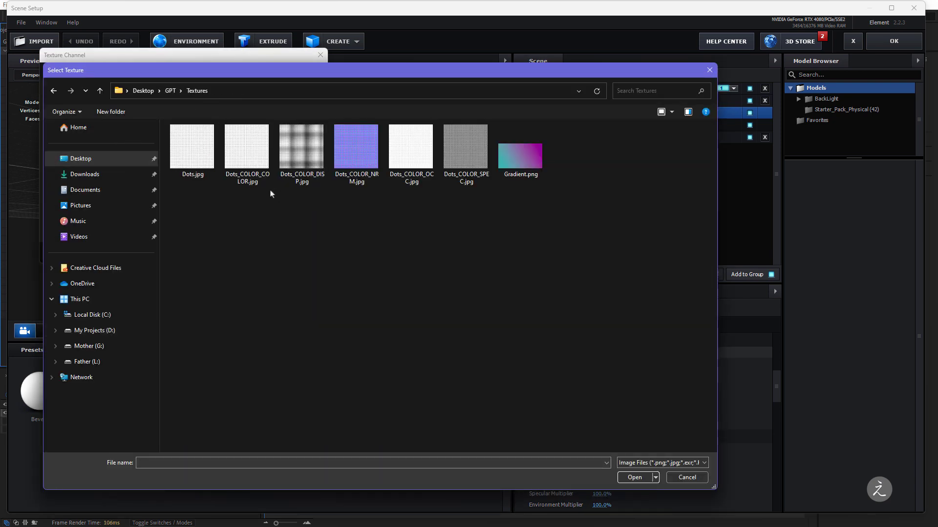
click(255, 154)
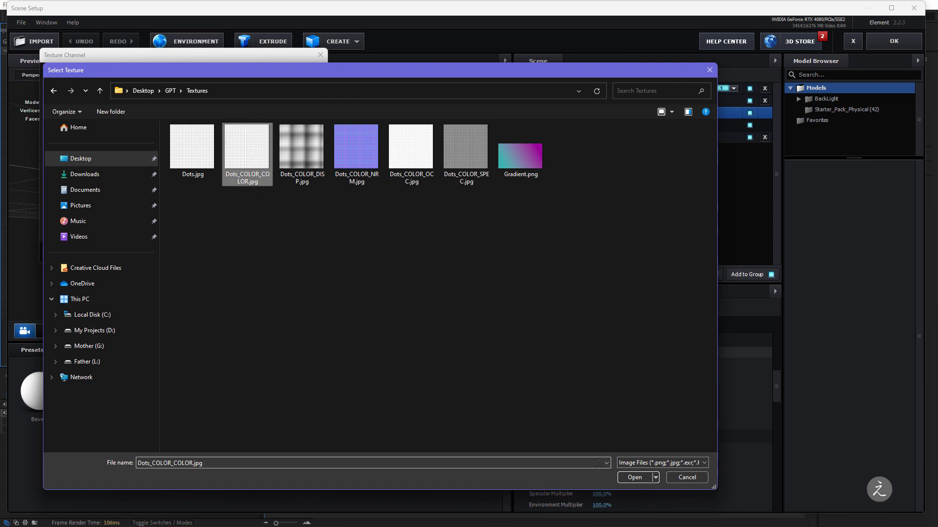
click(634, 477)
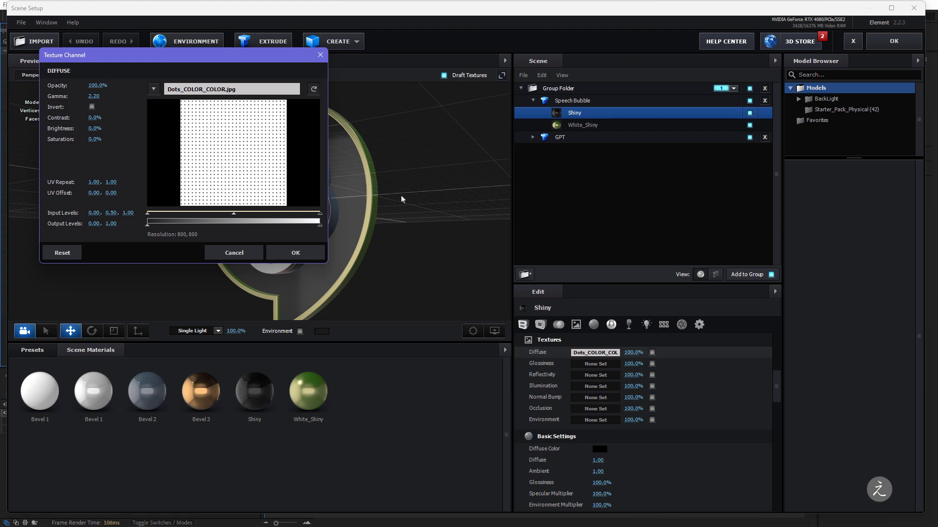
click(294, 253)
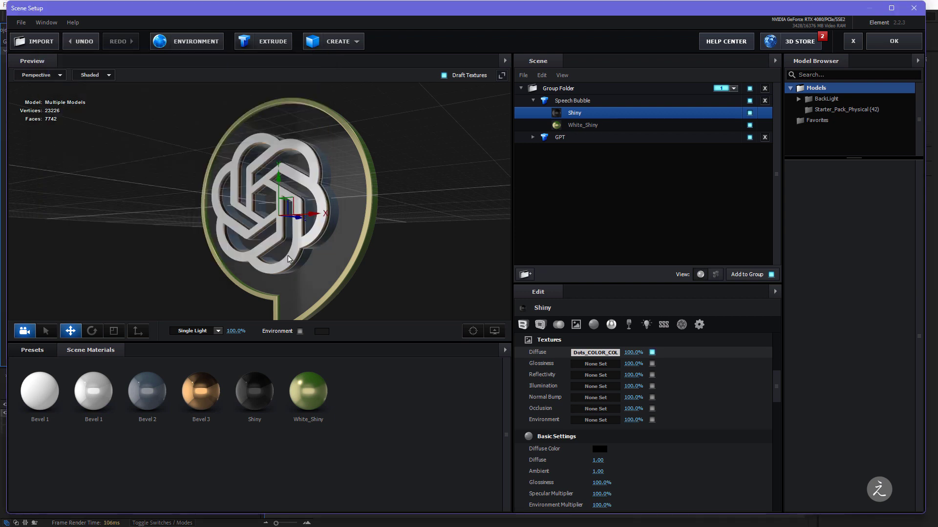
Load Dots_COLOR_SPEC.jpg as Shiny's glossiness texture
click(591, 366)
drag(563, 278, 171, 33)
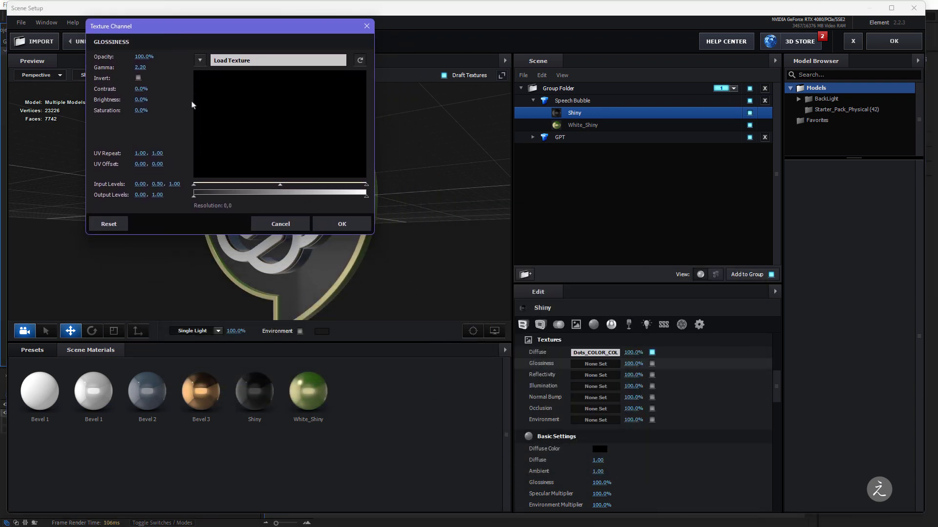
click(262, 61)
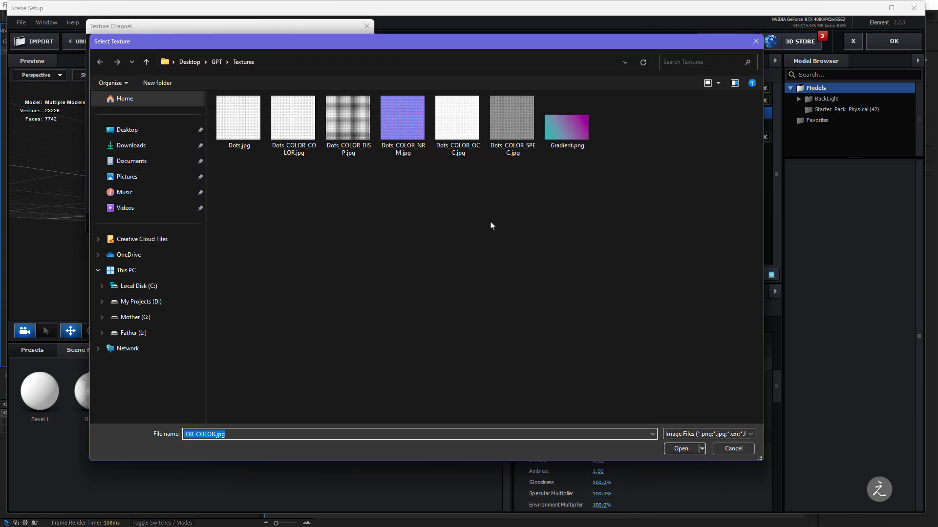
click(526, 155)
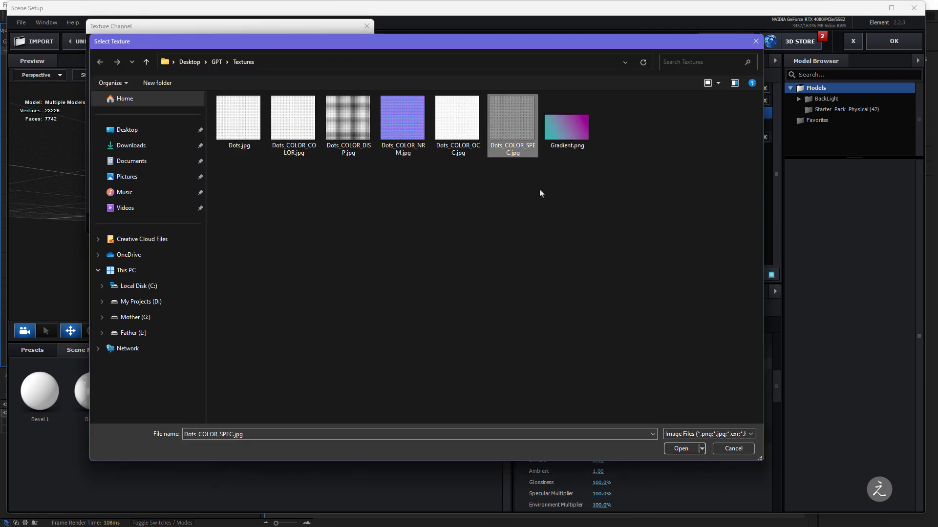
click(679, 449)
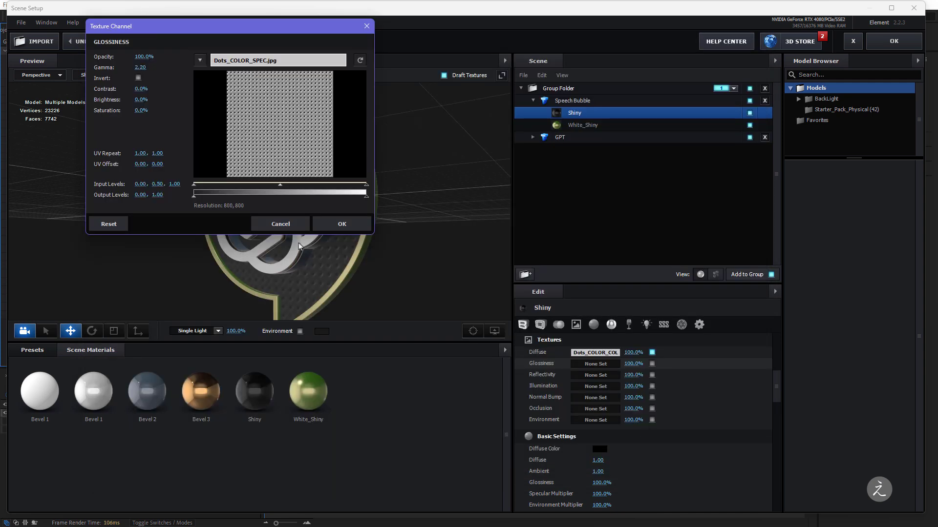
click(342, 223)
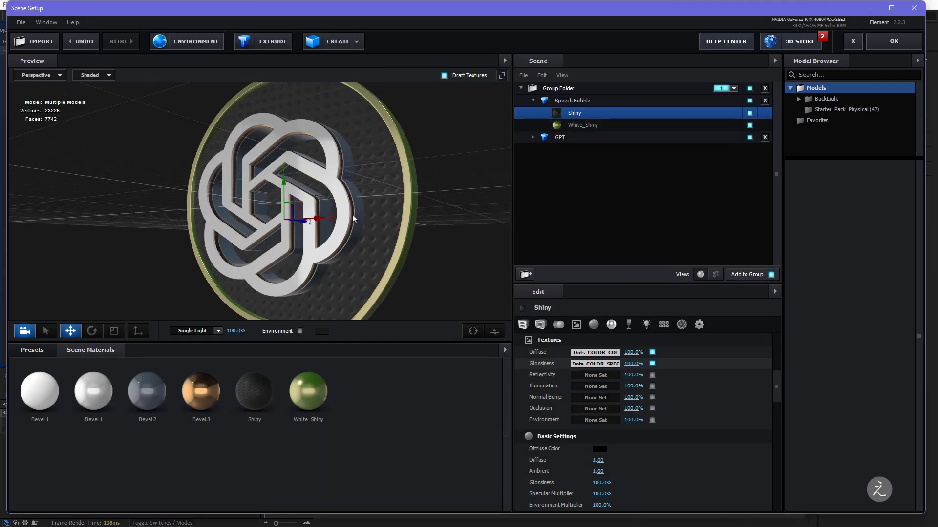
Load Dots_COLOR_NRM.jpg as Shiny's normal bump map
click(589, 399)
drag(593, 310, 206, 48)
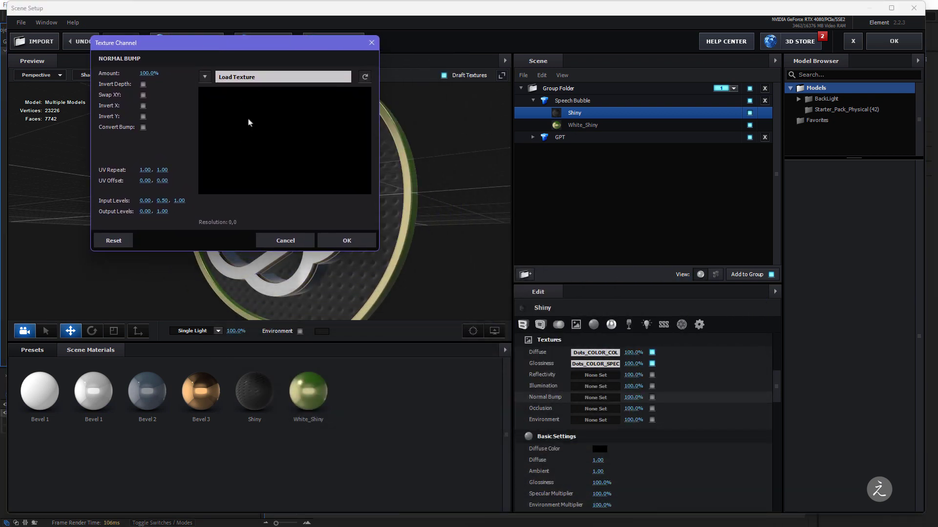
click(279, 82)
click(416, 148)
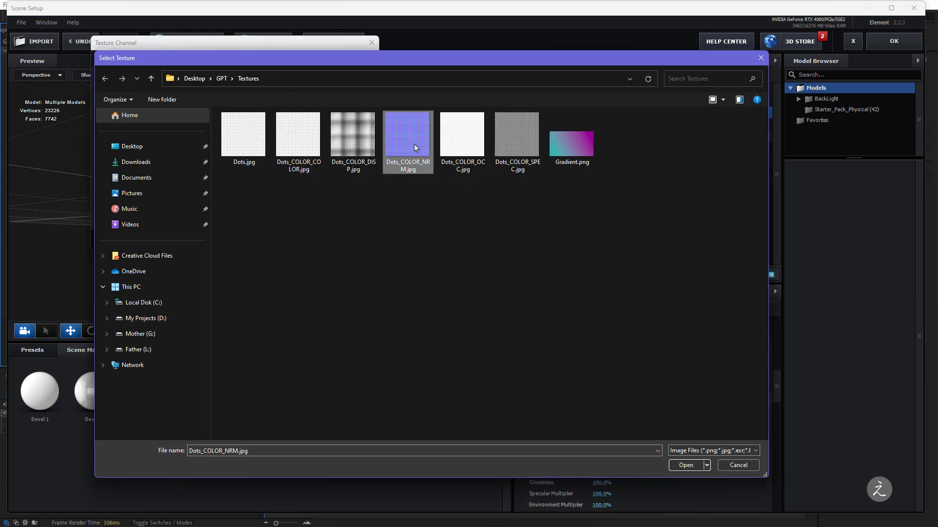
click(685, 465)
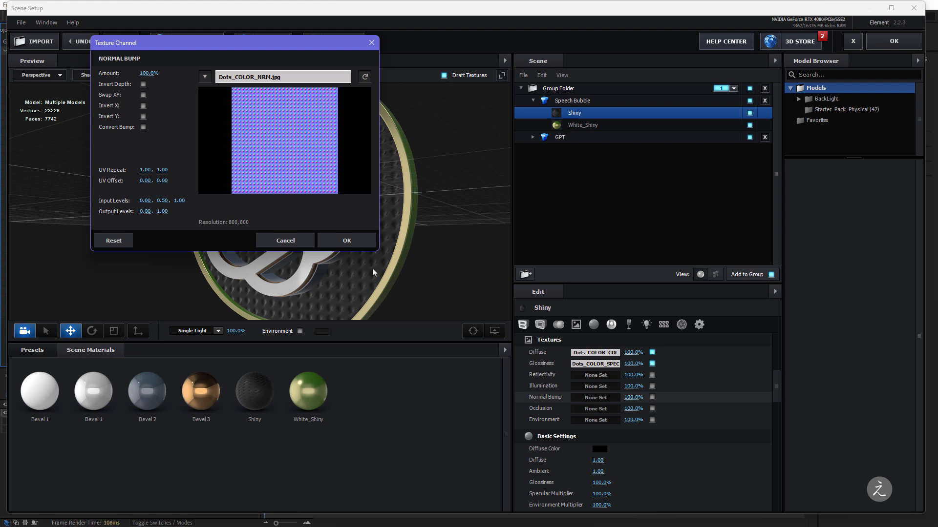
click(353, 241)
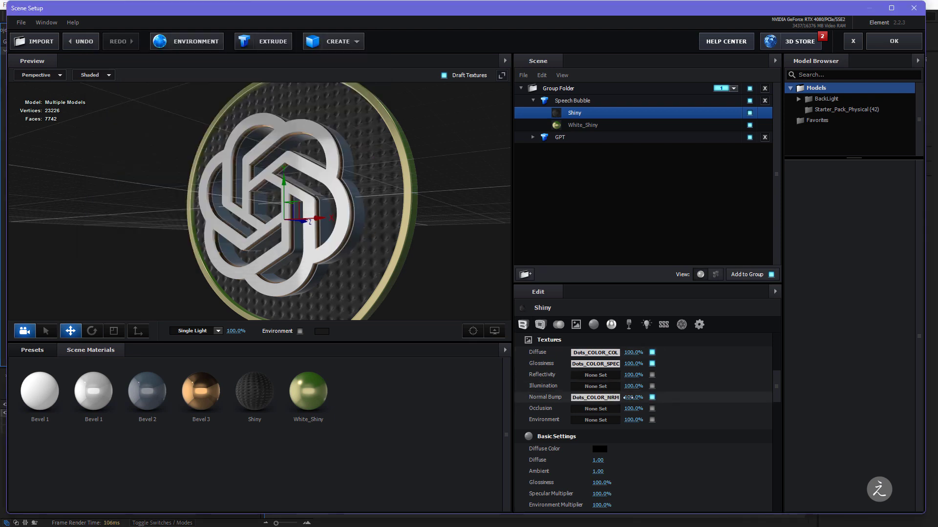
Load Dots_COLOR_OCC.jpg as Shiny's occlusion map
click(597, 413)
drag(585, 320, 210, 58)
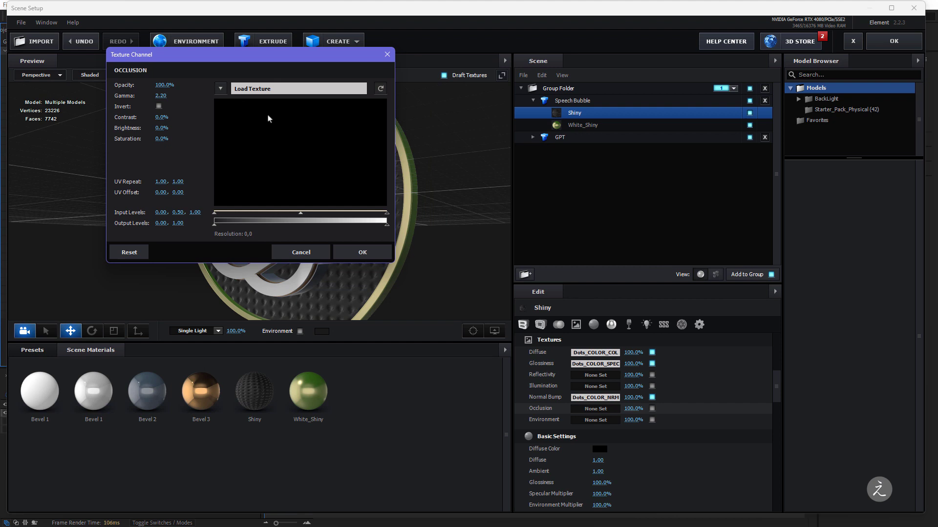
click(276, 93)
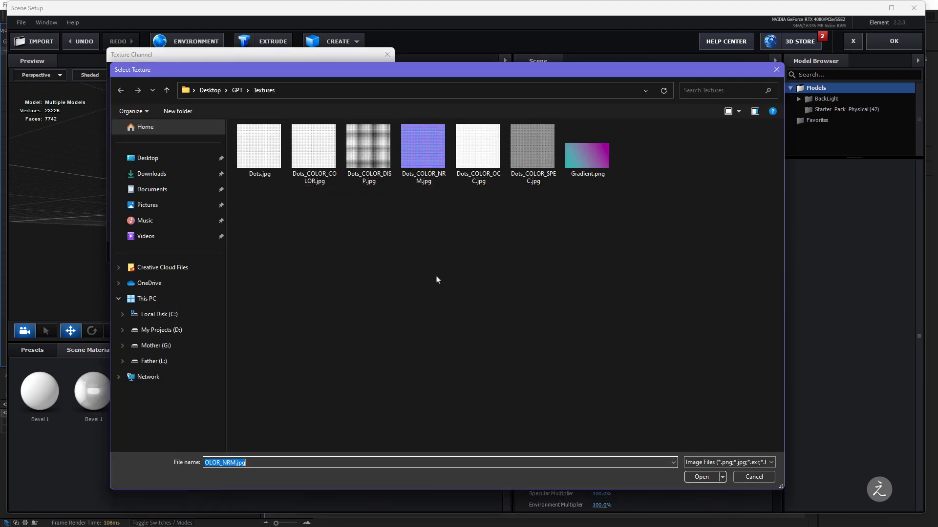
click(477, 147)
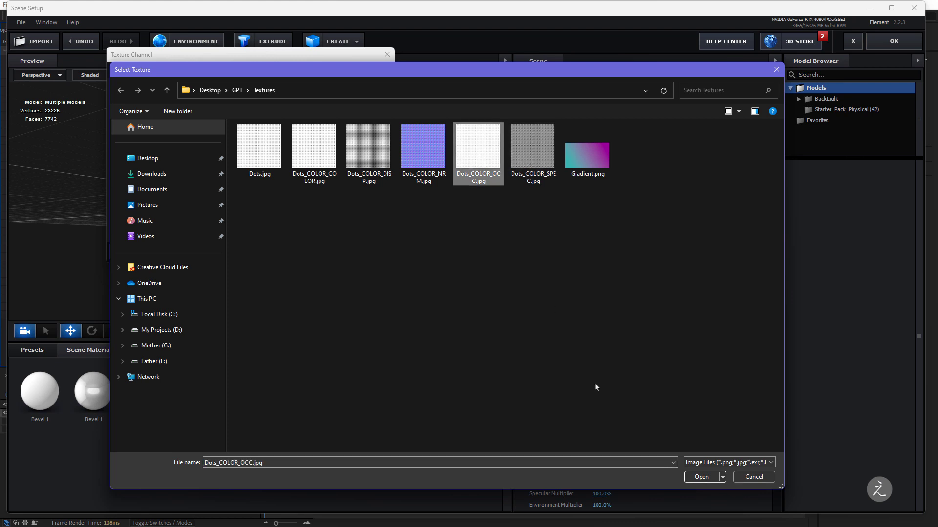
click(686, 477)
click(377, 255)
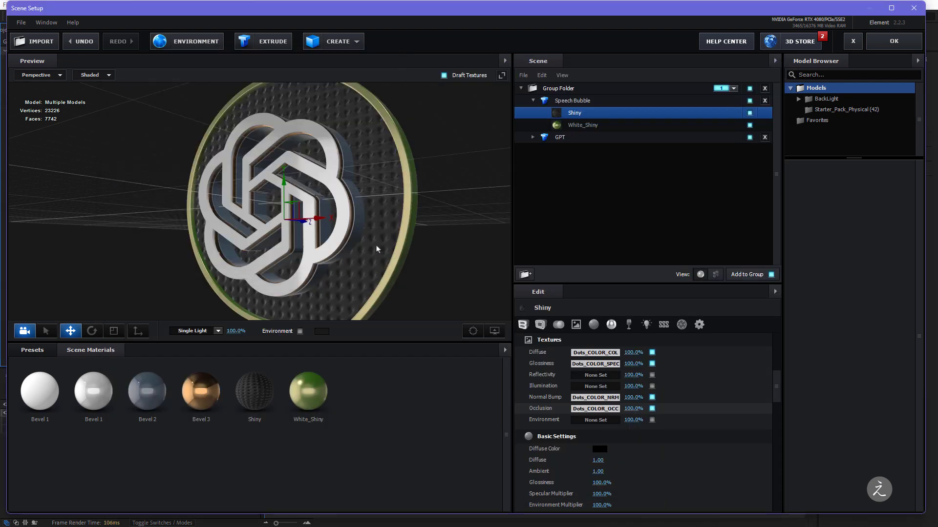
Lower Shiny's glossiness map to 81% and its normal bump strength to 79%
drag(389, 177, 405, 218)
drag(423, 181, 321, 174)
mouse_move(370, 195)
mouse_down()
mouse_move(386, 207)
mouse_move(368, 187)
mouse_move(345, 188)
mouse_move(388, 201)
mouse_up()
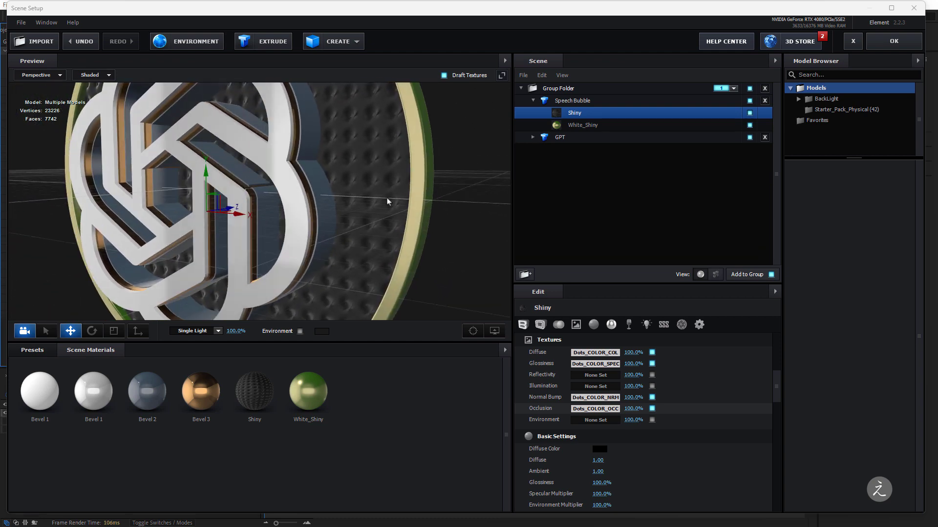
drag(630, 364, 623, 364)
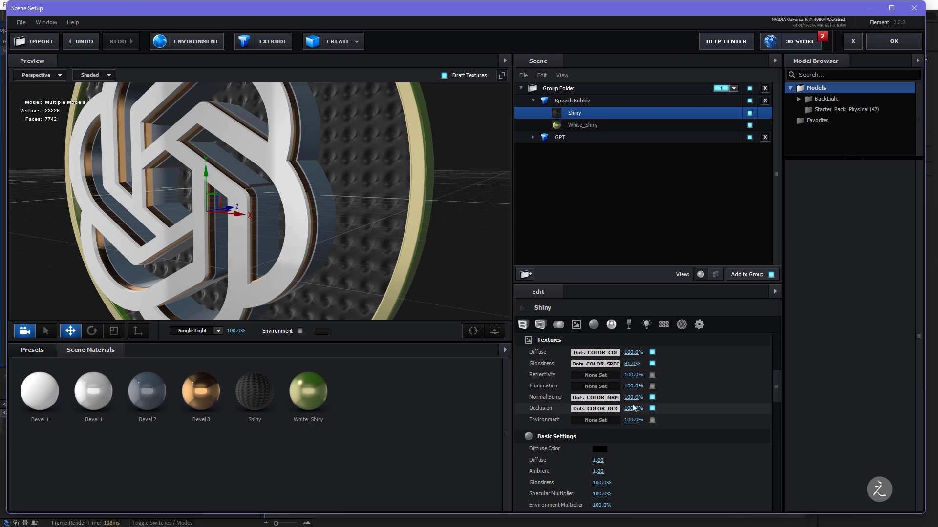
drag(633, 398, 630, 398)
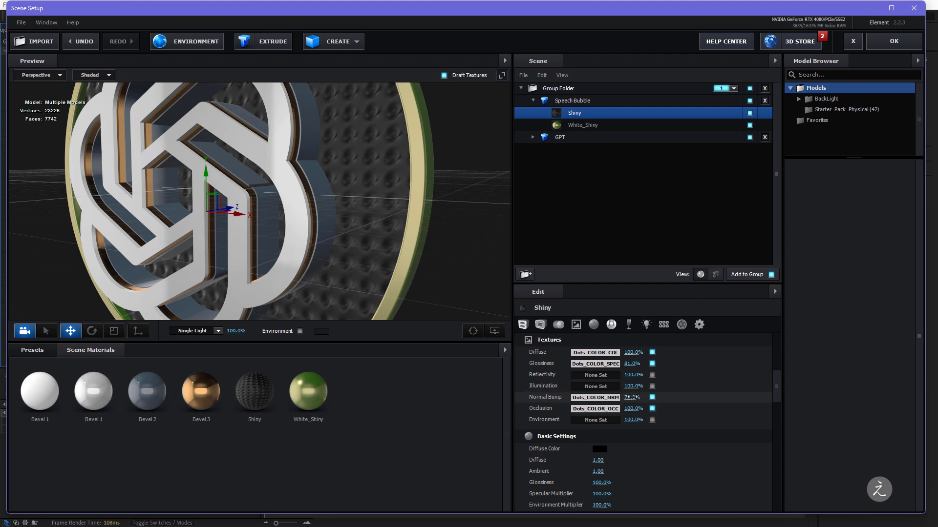
drag(632, 398, 633, 398)
drag(391, 212, 386, 230)
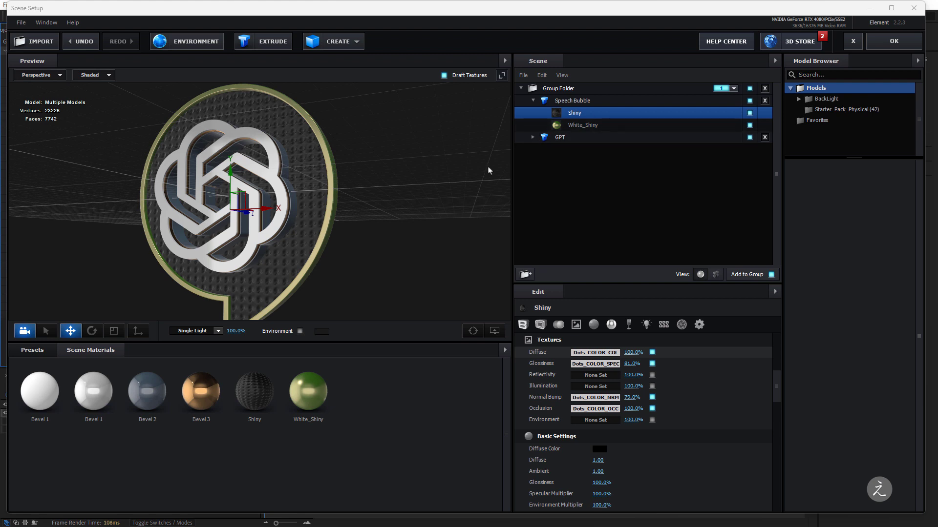
Bring up the BackLight_2K environment presets under Environment > BackLight_Environments in the preset library
click(34, 350)
click(48, 374)
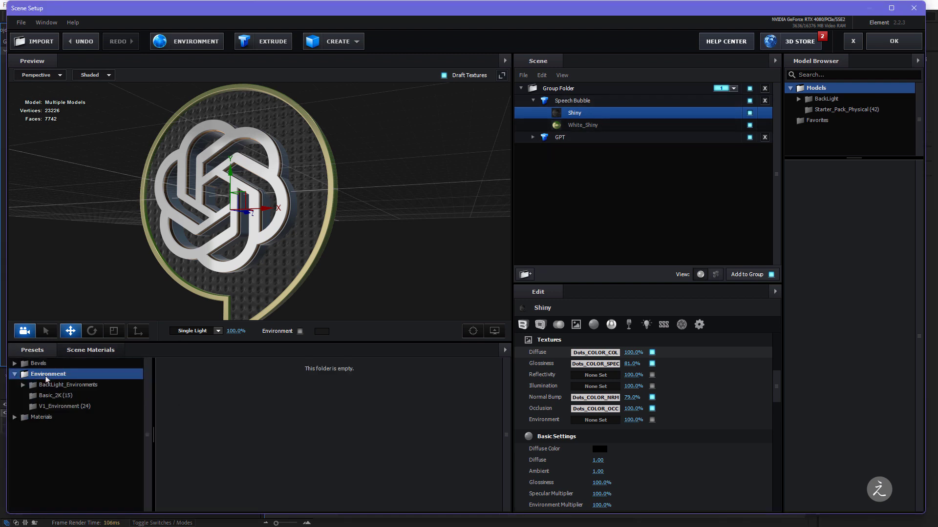
click(106, 386)
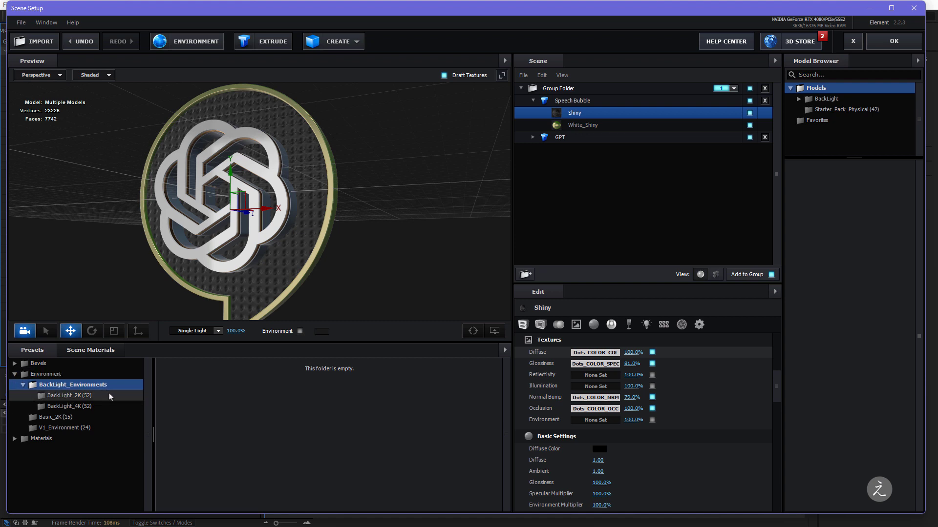
click(90, 399)
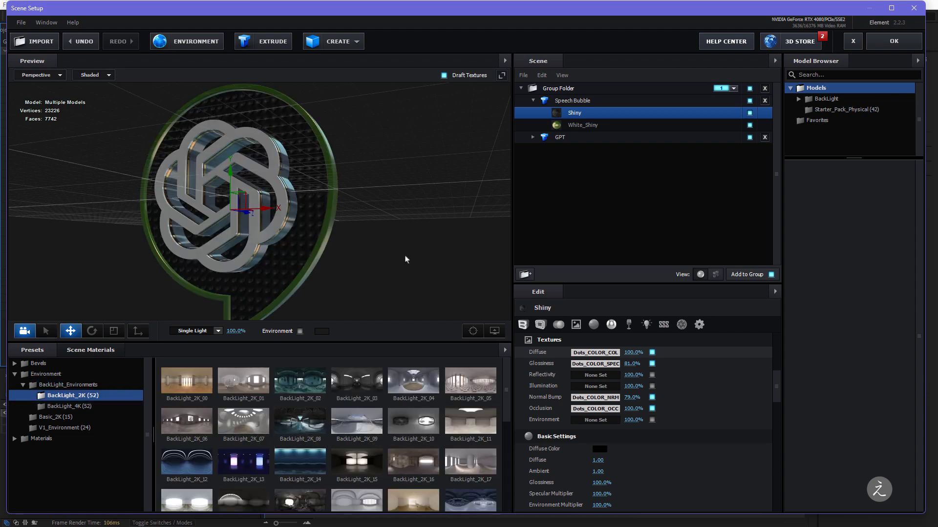
drag(481, 221, 403, 220)
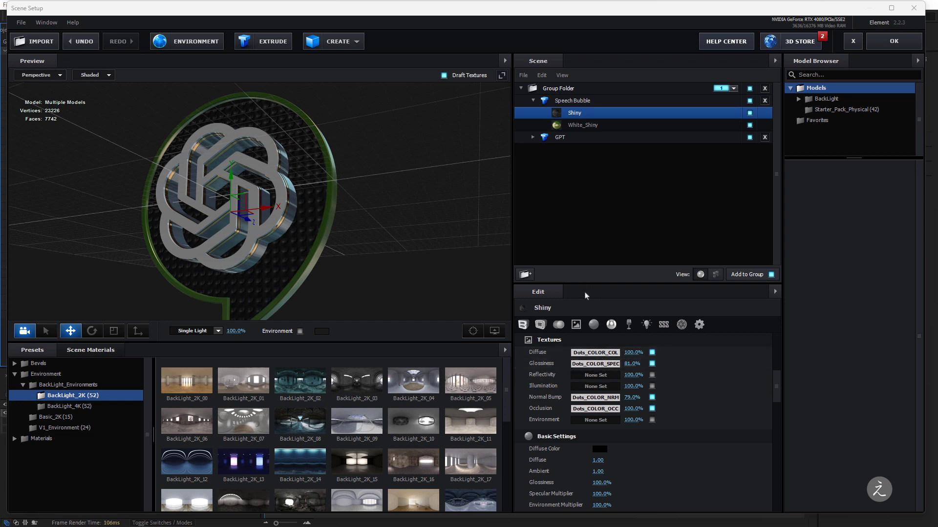
Load Gradient.png as the Shiny material's reflectivity texture
click(595, 377)
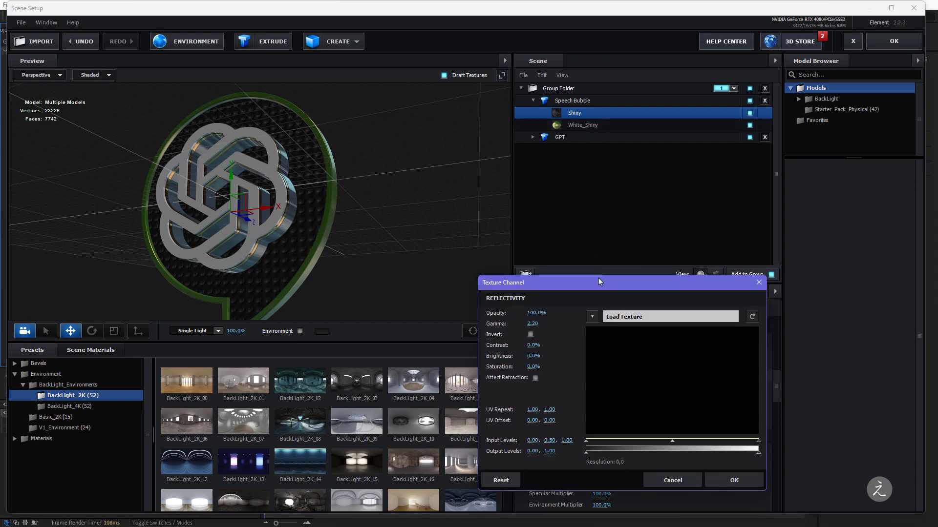
drag(599, 282, 179, 52)
click(226, 88)
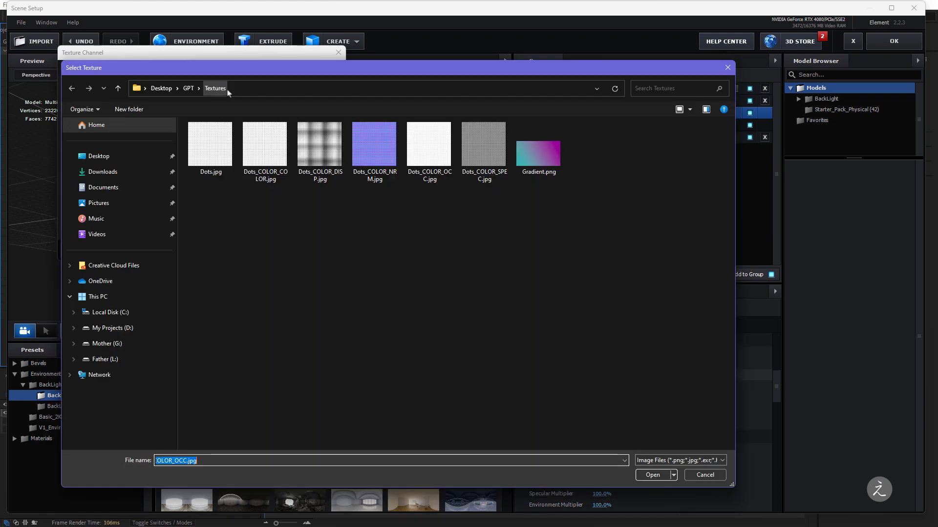
click(533, 153)
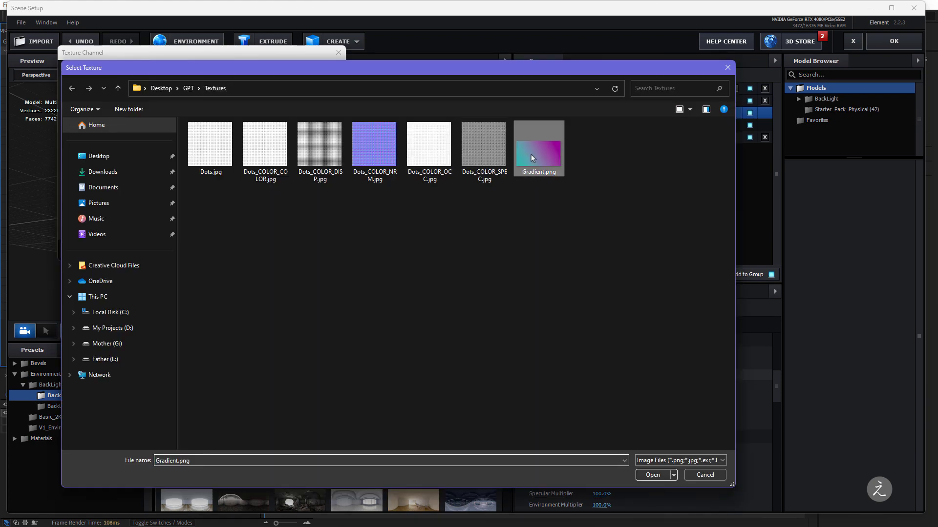
click(643, 473)
click(315, 251)
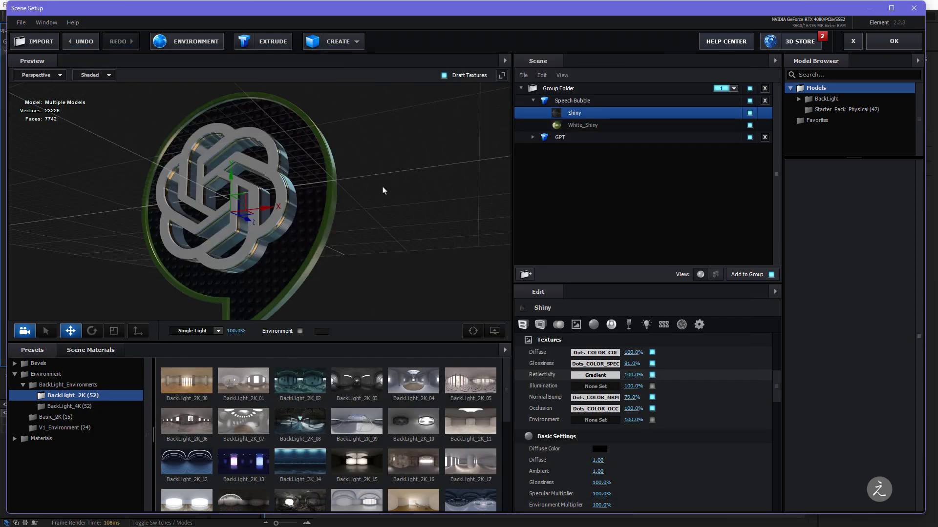
Raise the Shiny material's Reflectivity Intensity to 70%
drag(383, 190, 389, 216)
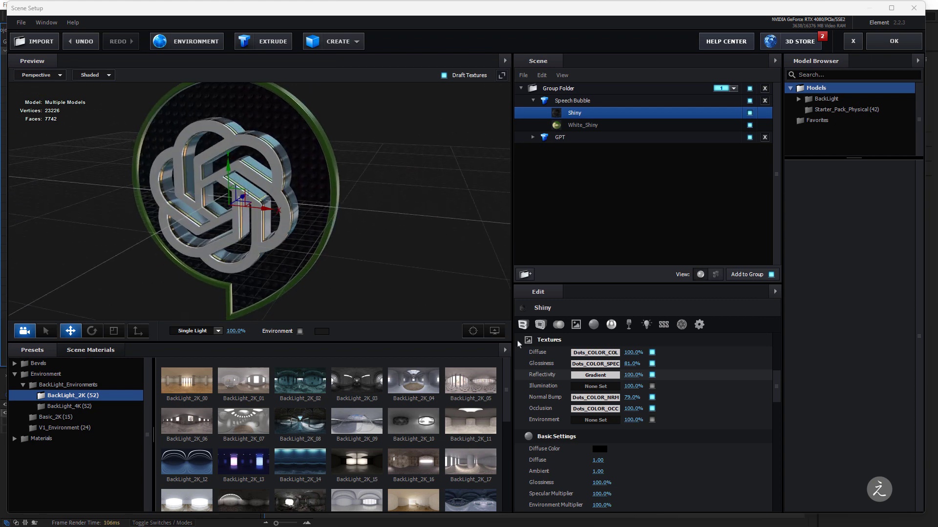
scroll(695, 429, down, 3)
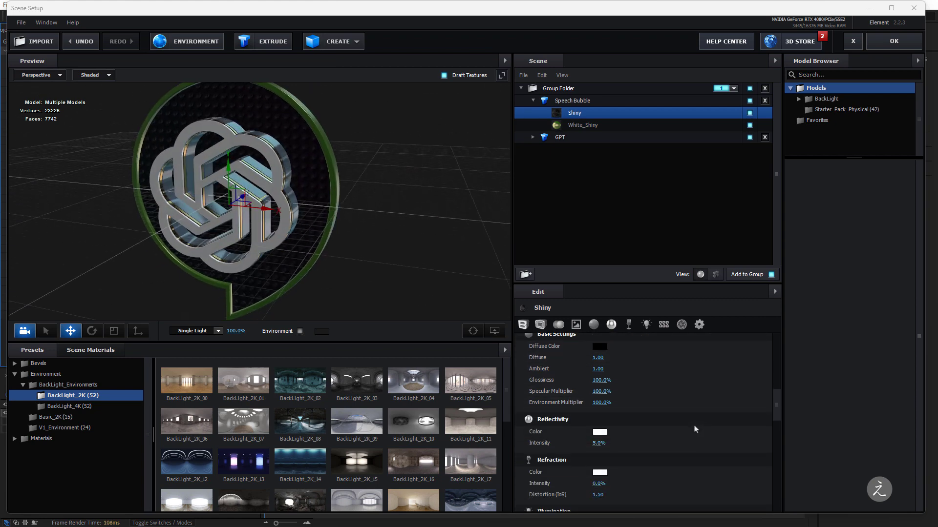
scroll(696, 429, down, 1)
drag(599, 410, 616, 410)
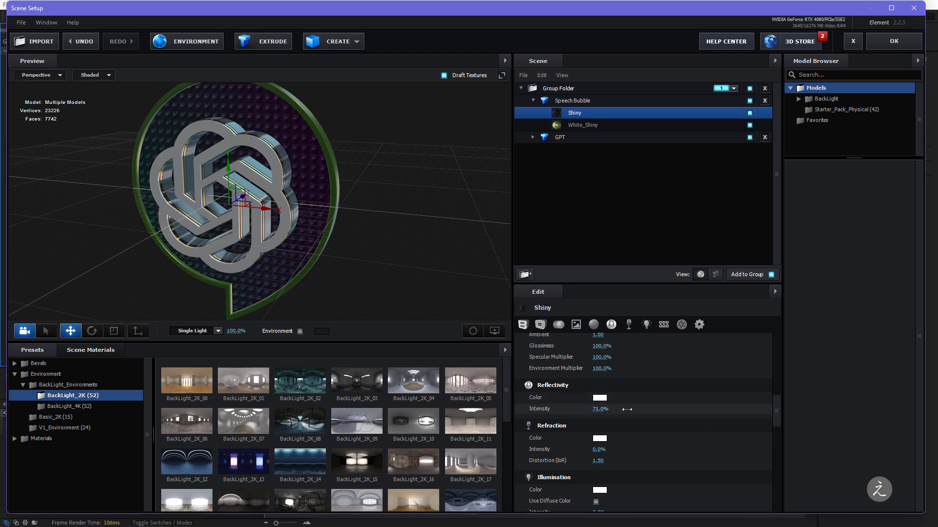
mouse_move(350, 218)
mouse_down()
mouse_move(305, 238)
mouse_move(347, 221)
mouse_move(370, 229)
mouse_move(347, 223)
mouse_up()
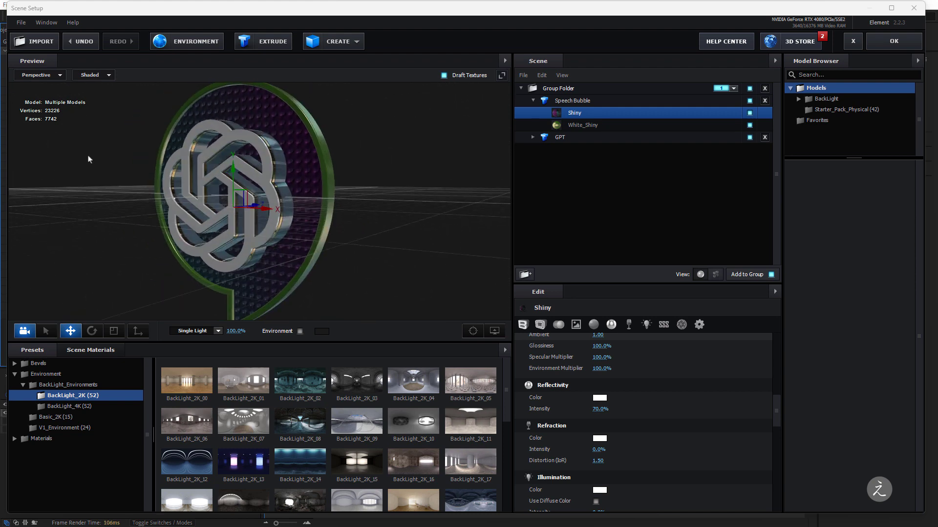
In Left view, nudge the speech bubble along the Z axis, then return the preview to Perspective
click(58, 78)
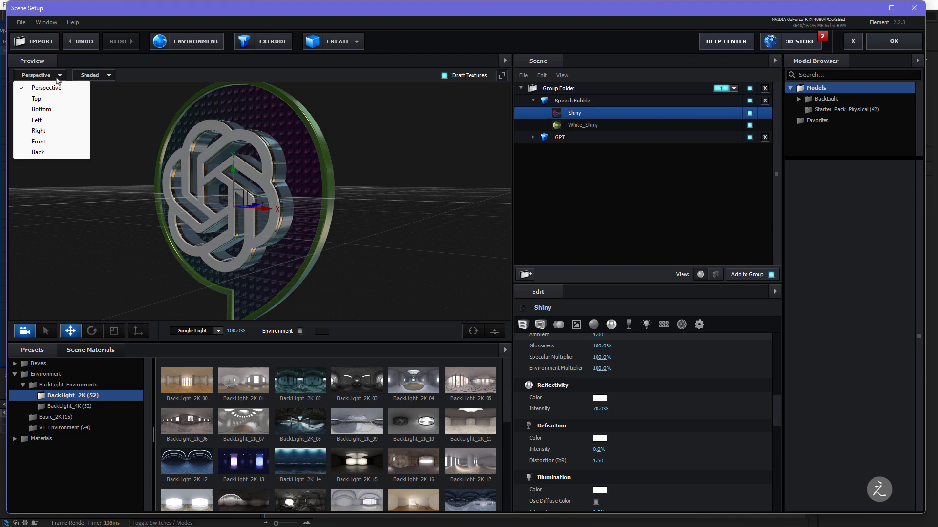
click(56, 120)
scroll(194, 221, up, 5)
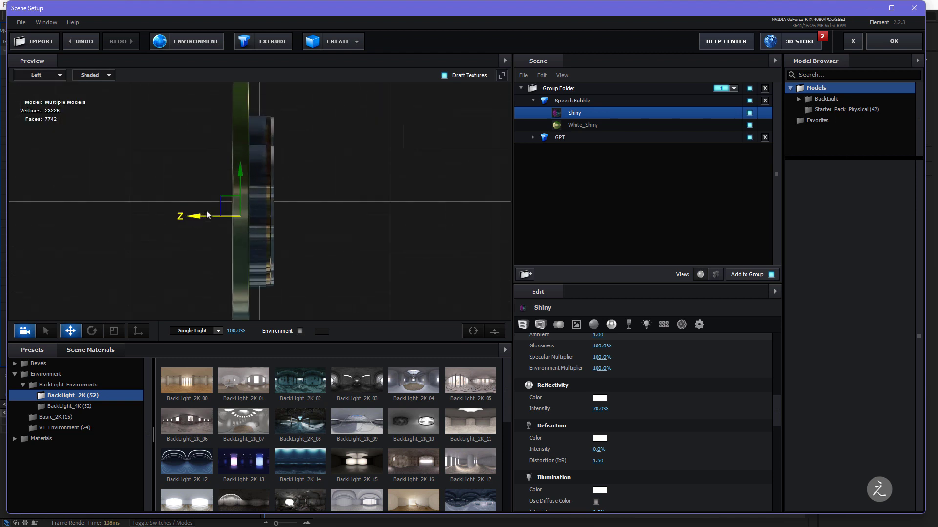
drag(186, 225, 182, 225)
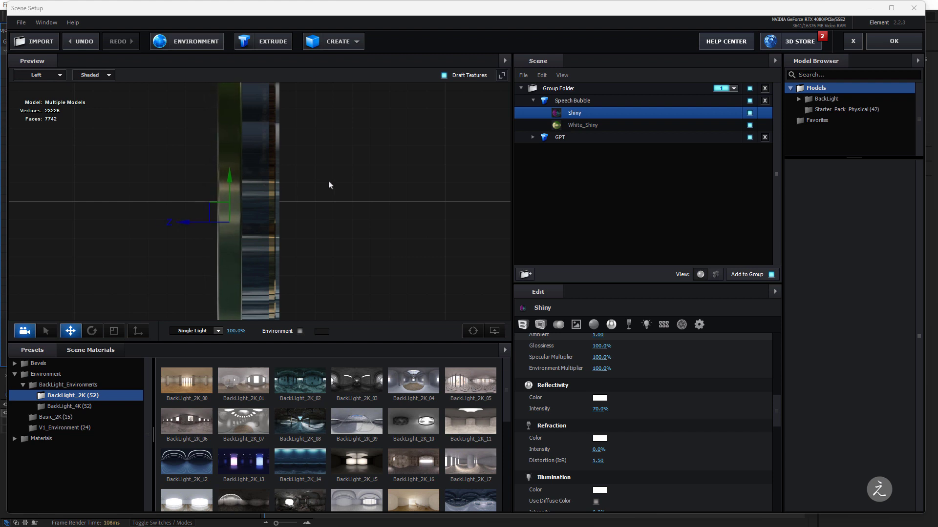
click(39, 75)
click(35, 86)
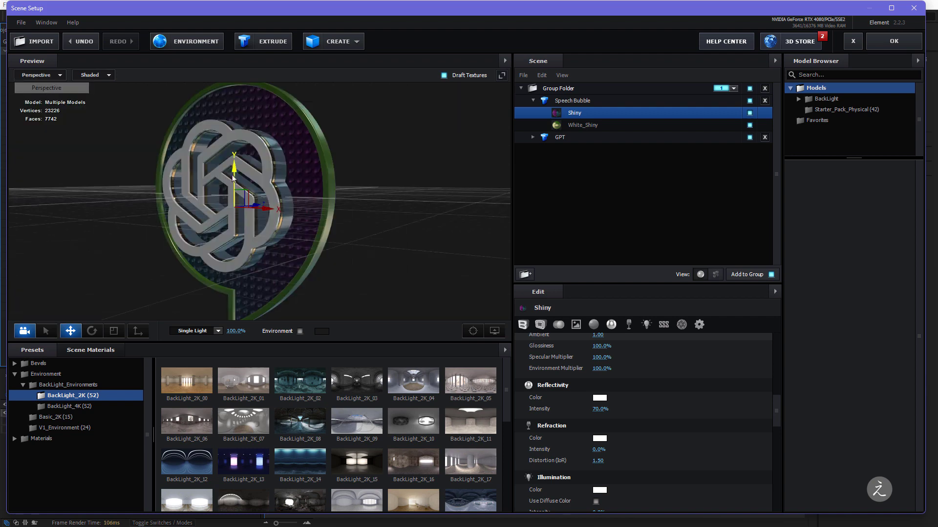
drag(393, 234, 362, 220)
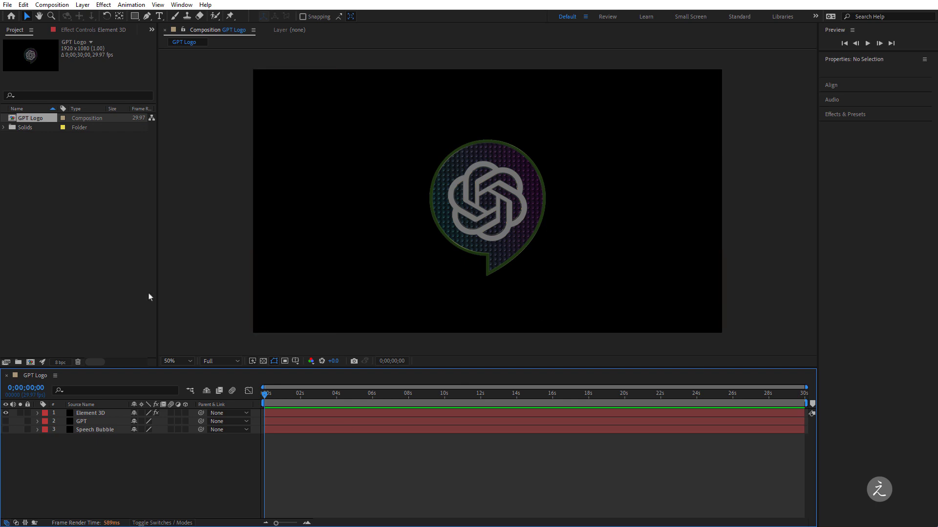
Create Camera 1 as a Two-Node Camera with the 20mm lens preset via Layer > New > Camera
click(82, 4)
mouse_move(97, 16)
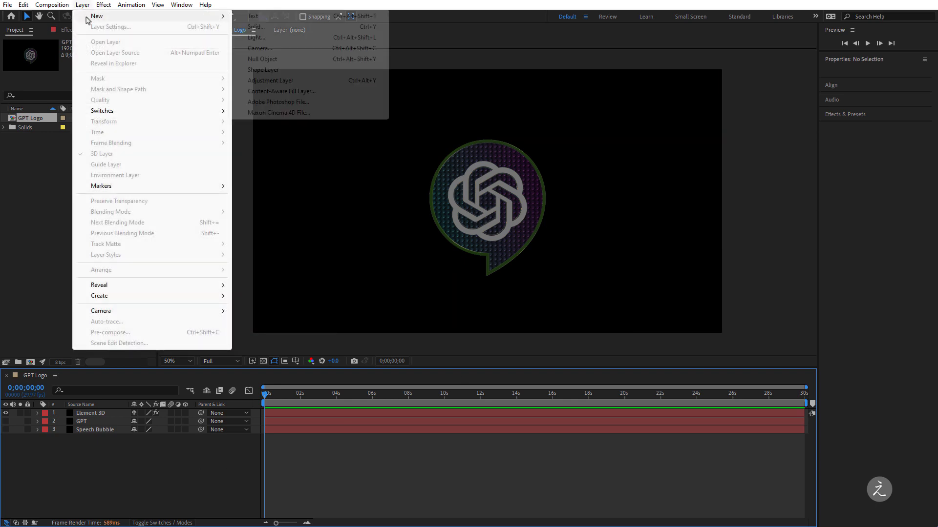
click(312, 49)
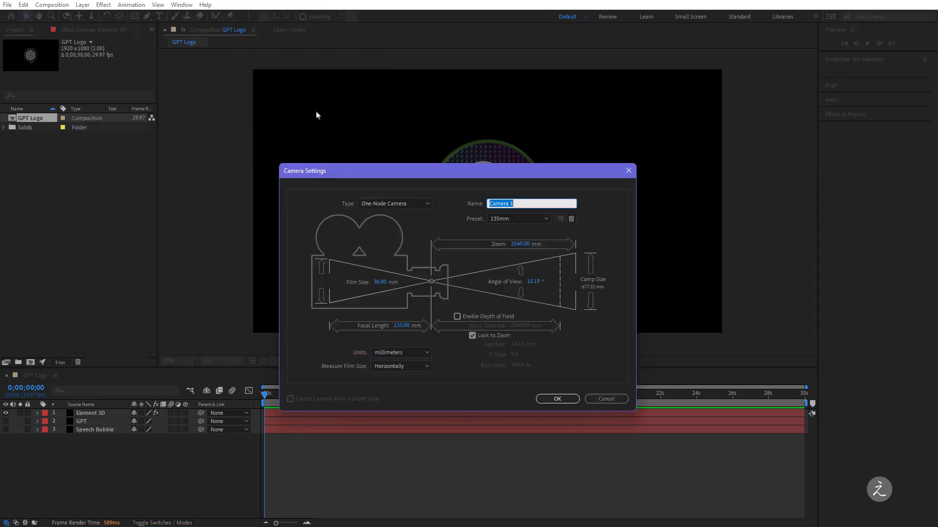
click(431, 208)
click(422, 226)
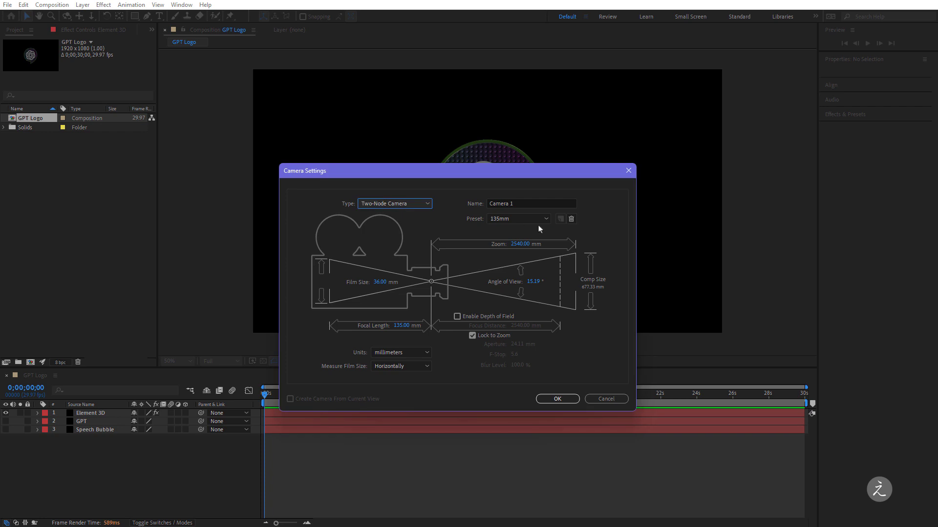
click(546, 220)
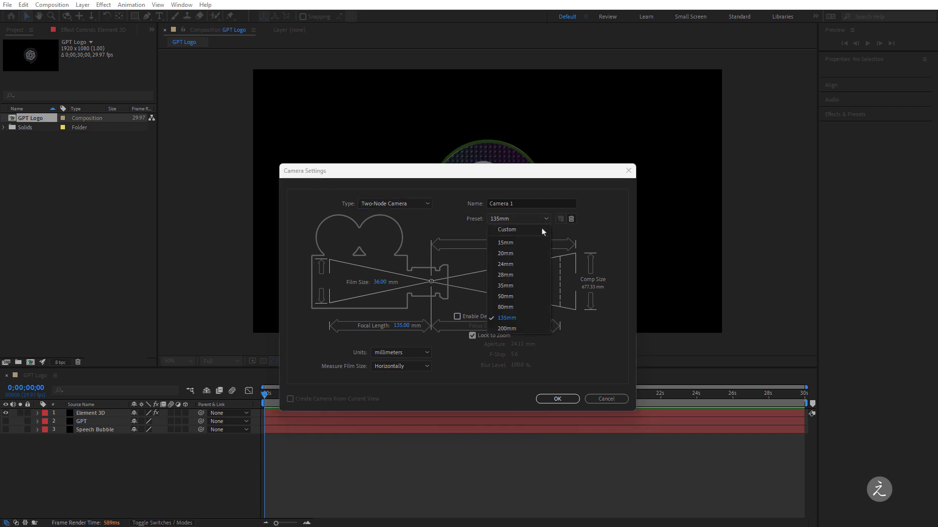
click(533, 258)
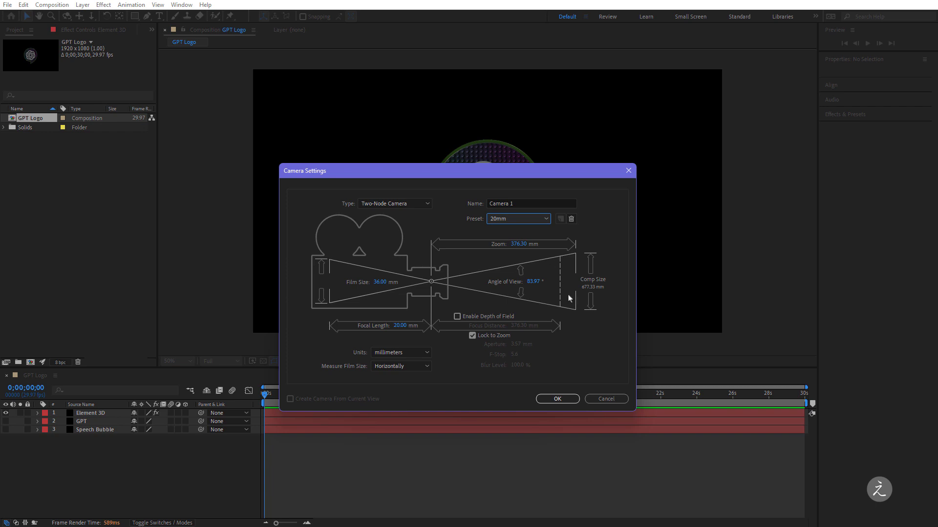
click(557, 399)
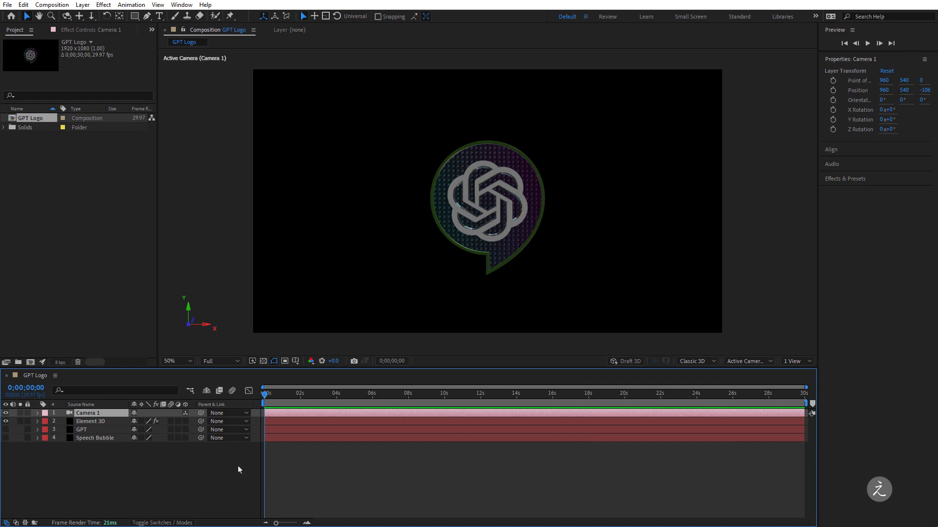
Keyframe Camera 1's Position at 0s and move it to a close, tilted view (856.2, 700.8, -106.6)
key(p)
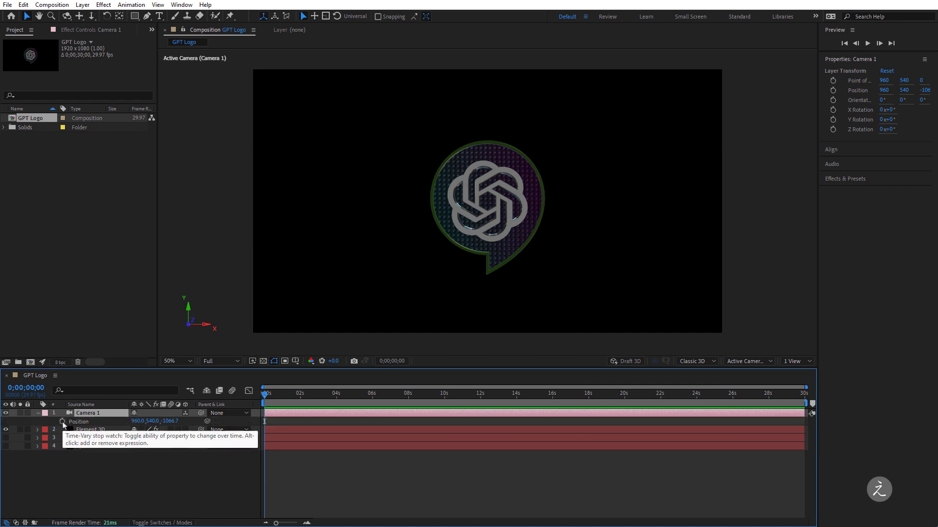
click(62, 421)
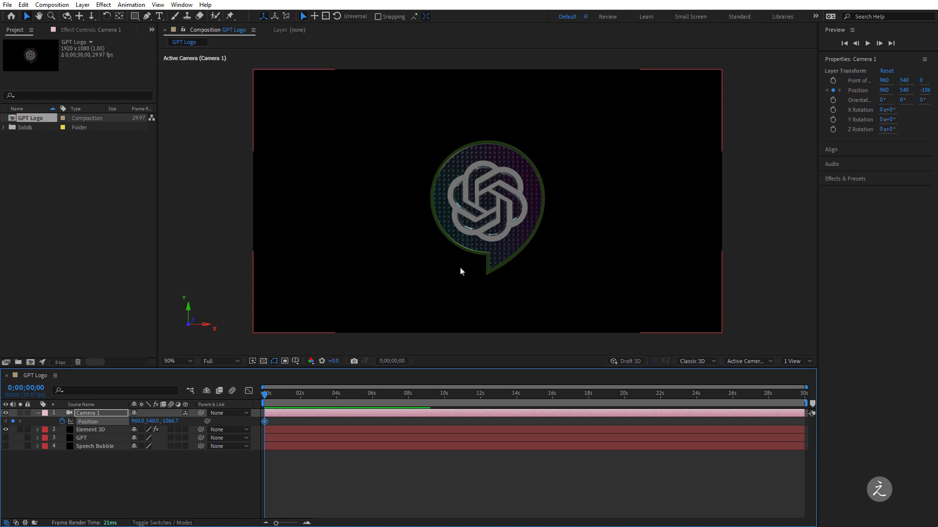
key(c)
drag(478, 223, 503, 142)
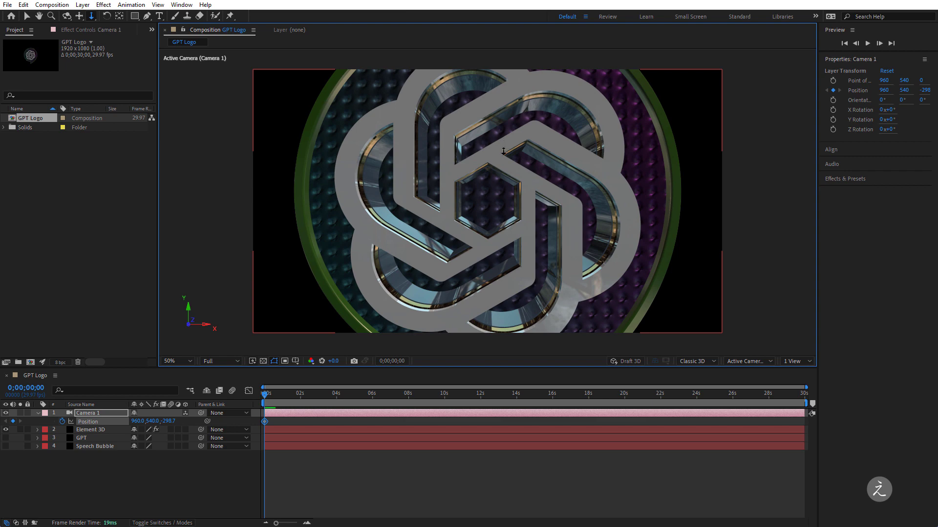
key(c)
drag(482, 218, 538, 179)
key(c)
key(c)
key(c)
key(c)
key(c)
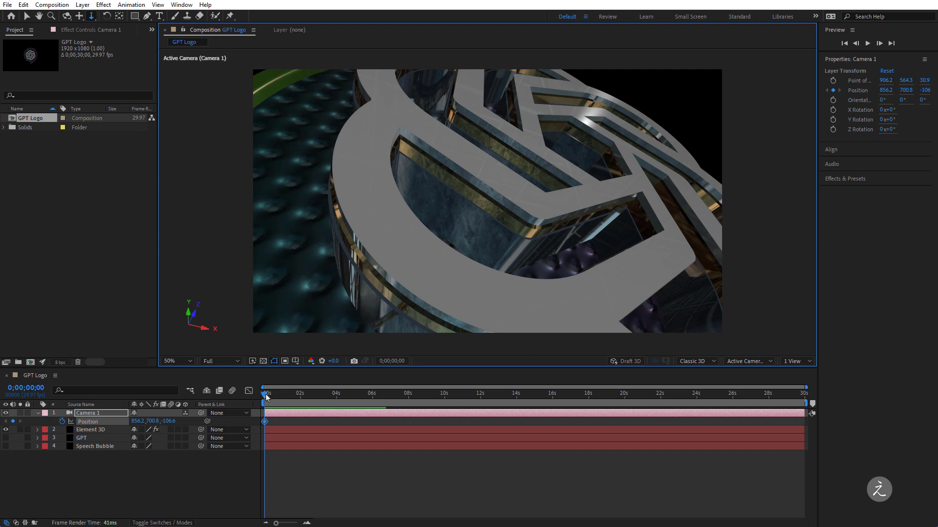
At 2 seconds, orbit Camera 1 to a low, close angle, keyframing Position at 999.5, 733.6, -169.1
drag(266, 394, 303, 395)
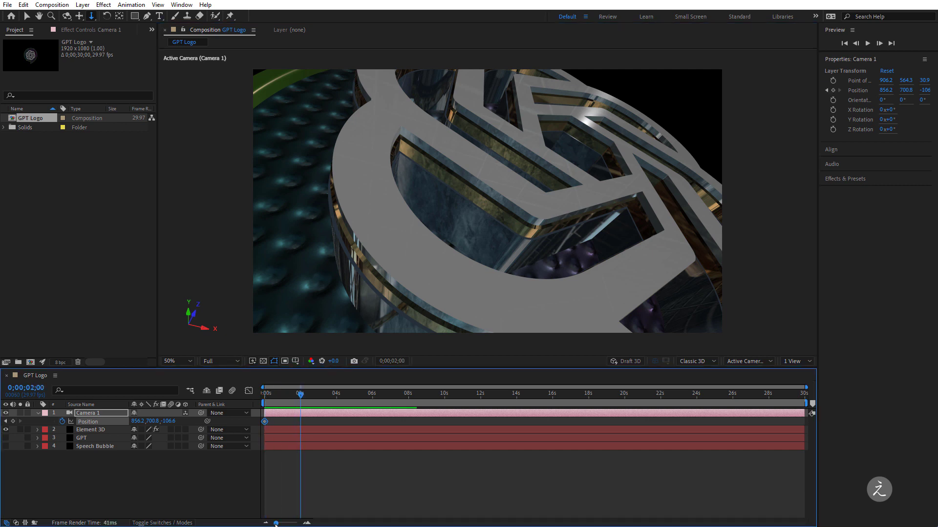
drag(276, 524, 283, 523)
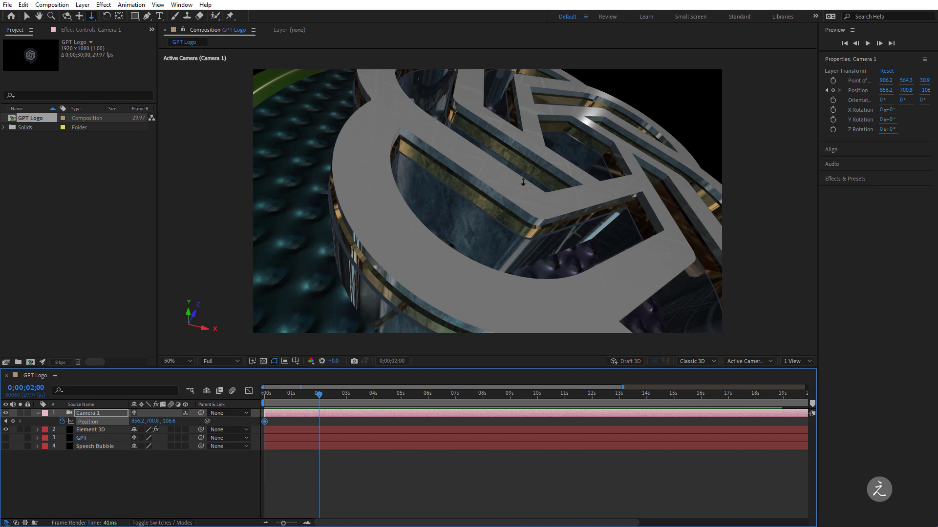
key(c)
drag(551, 169, 549, 261)
key(c)
key(c)
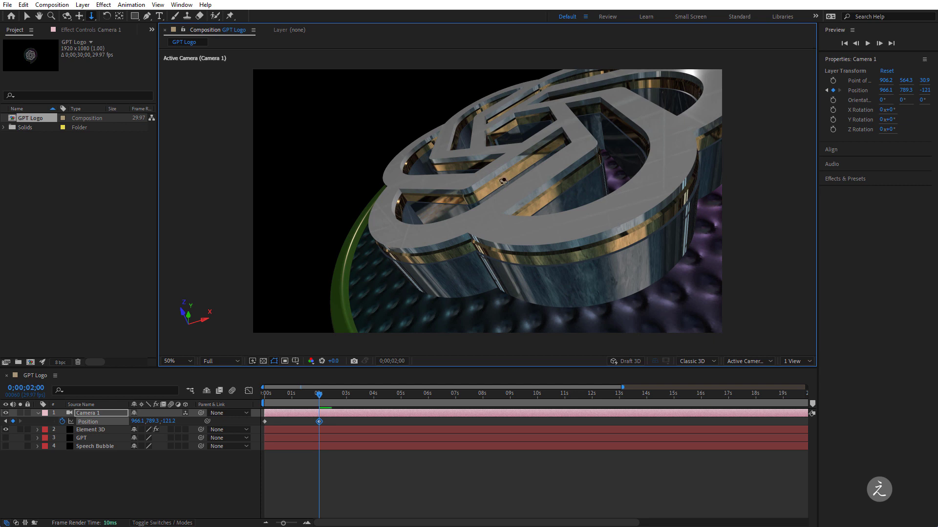
key(c)
drag(542, 165, 538, 182)
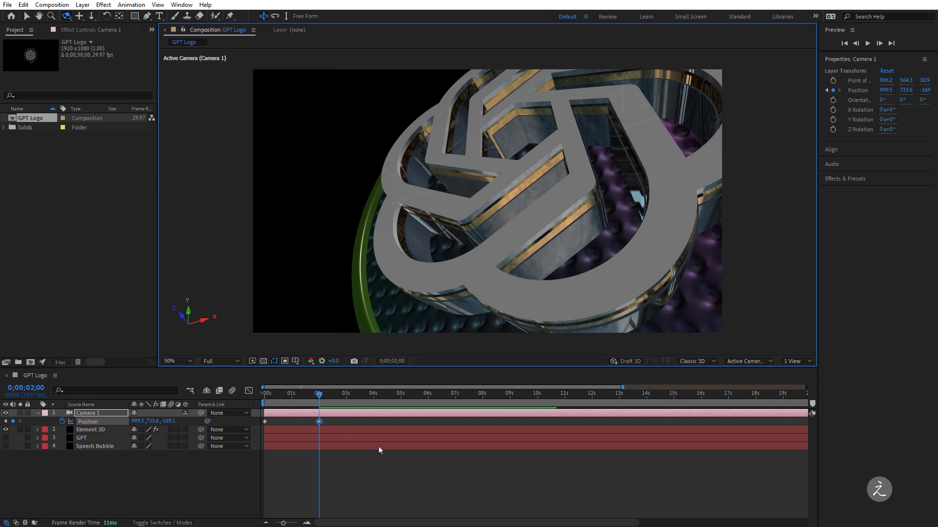
Add a Camera 1 Position keyframe at 0;00;02;07
drag(323, 396, 366, 400)
key(alt+shift+p)
key(alt+shift+p)
key(alt+shift+p)
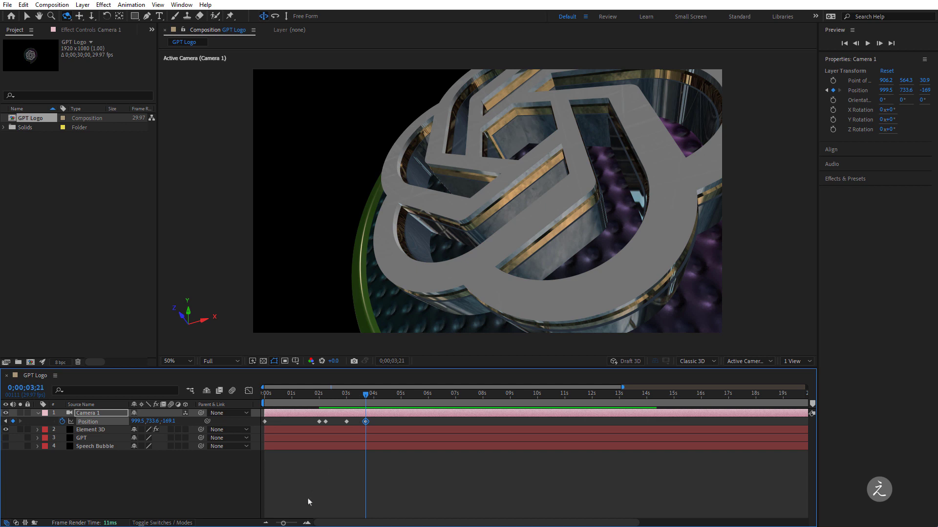
drag(286, 524, 290, 524)
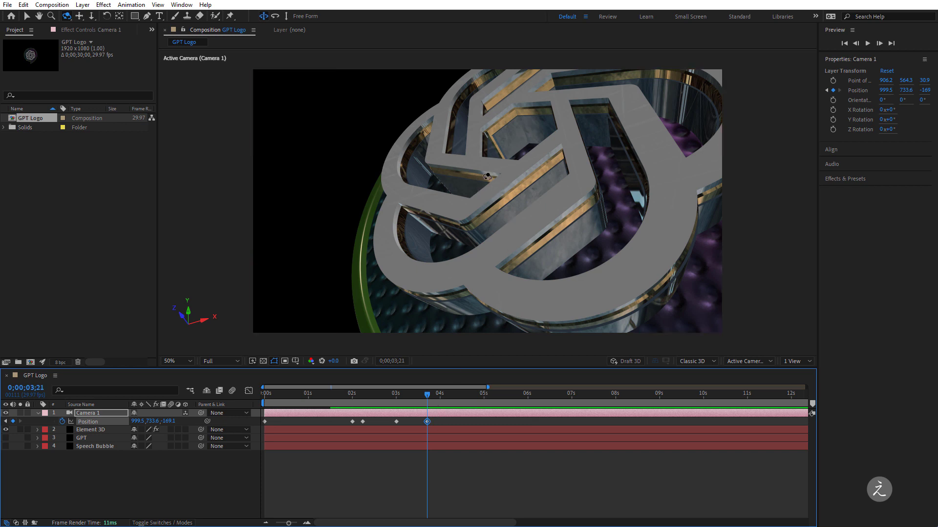
Orbit, dolly and pan the camera until the whole logo faces front (946.0, 589.4, -624.5)
drag(506, 174, 526, 203)
key(3)
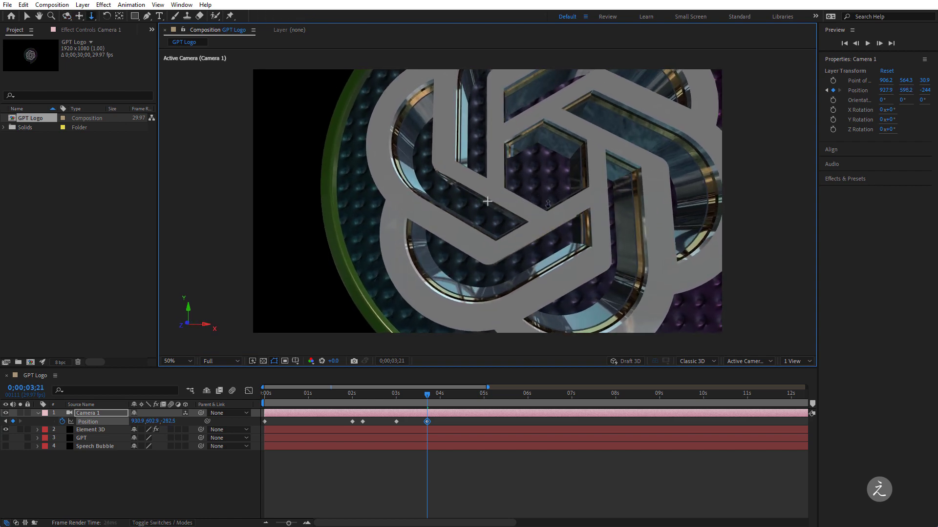
drag(547, 244, 560, 297)
scroll(522, 205, down, 3)
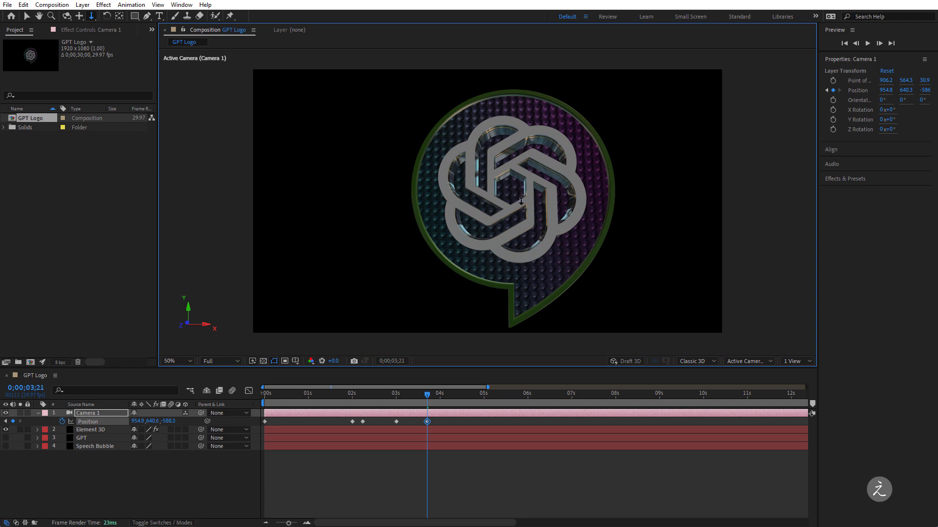
key(2)
drag(522, 209, 493, 183)
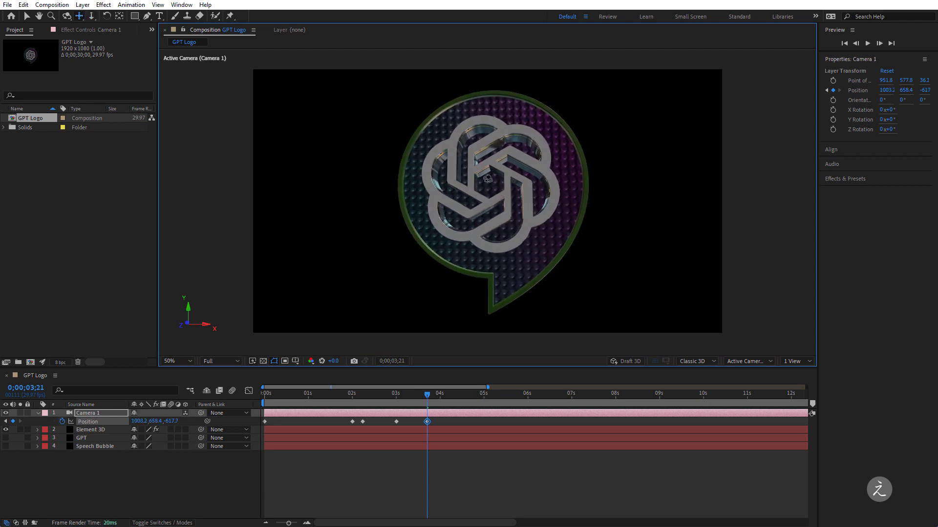
key(1)
drag(290, 523, 291, 523)
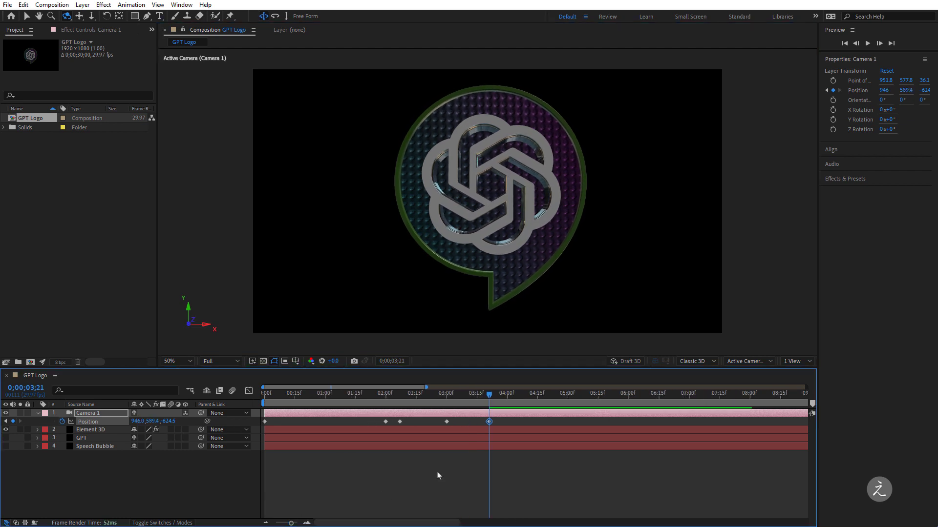
Preview the camera move, then turn the 0;00;02;07 Position keyframe into a hold keyframe
key(space)
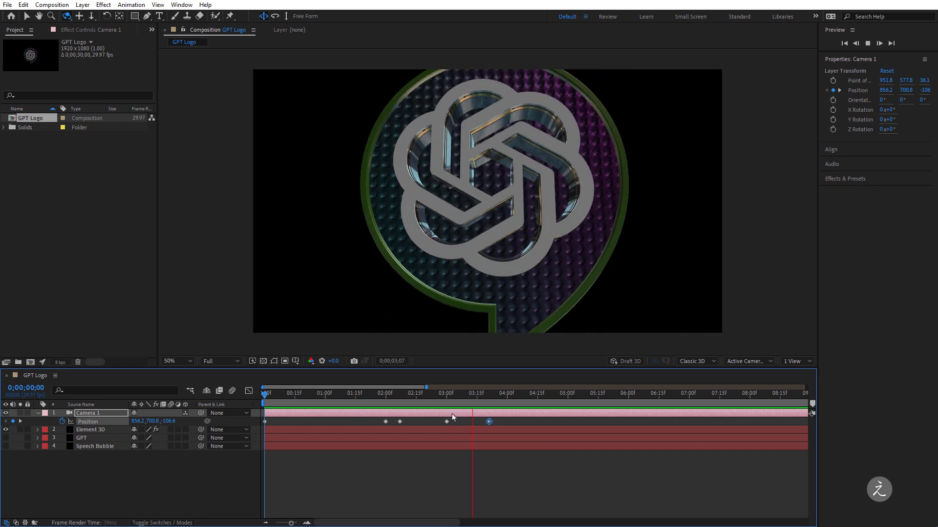
key(space)
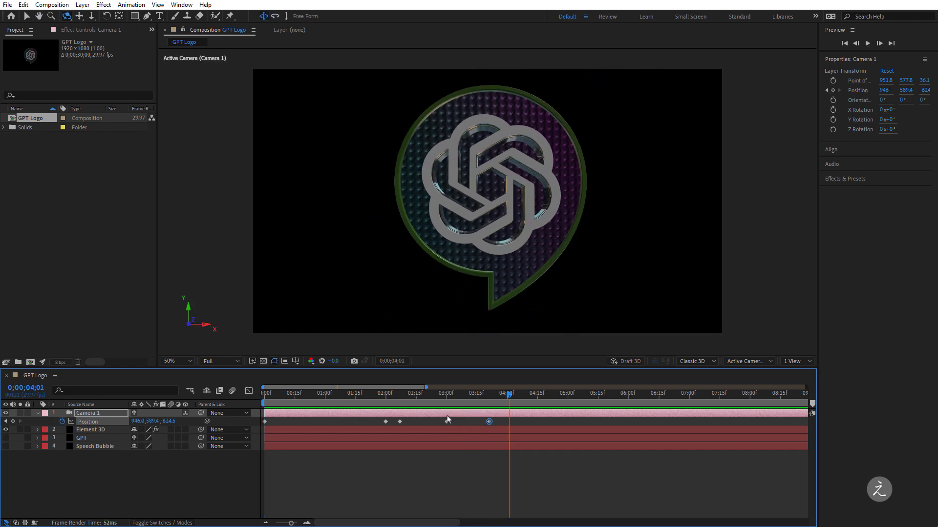
click(400, 422)
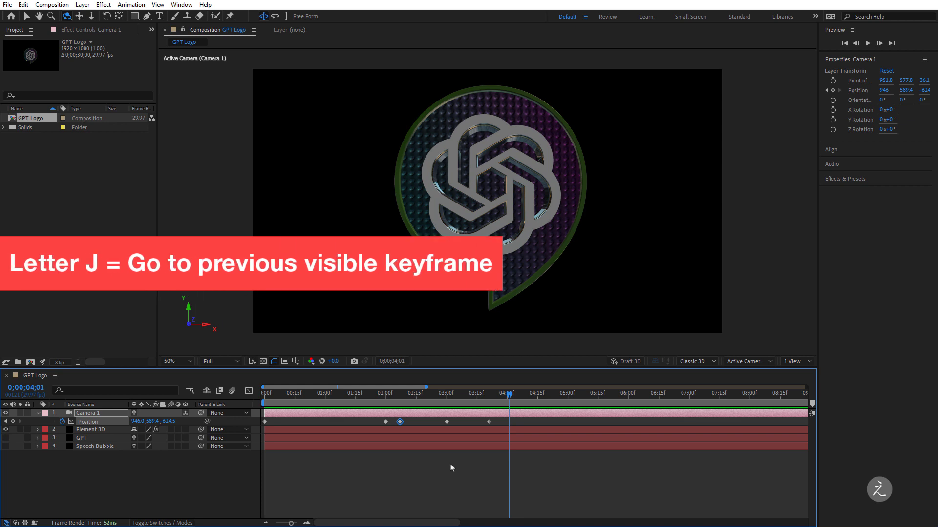
key(j)
key(j)
key(j)
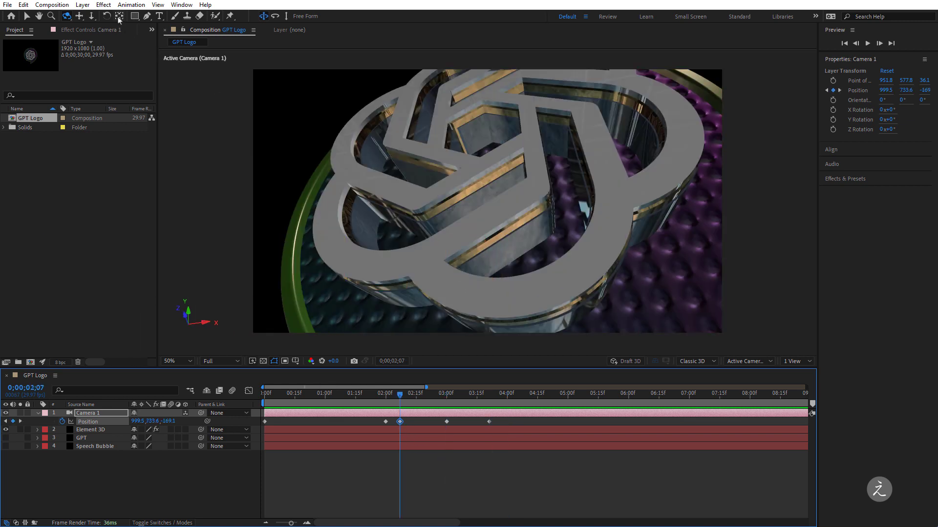
click(131, 5)
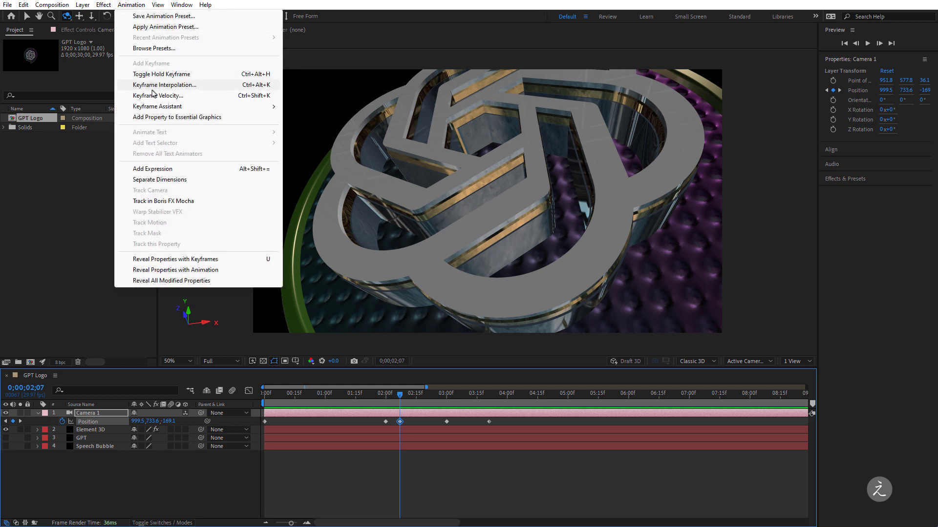
click(221, 78)
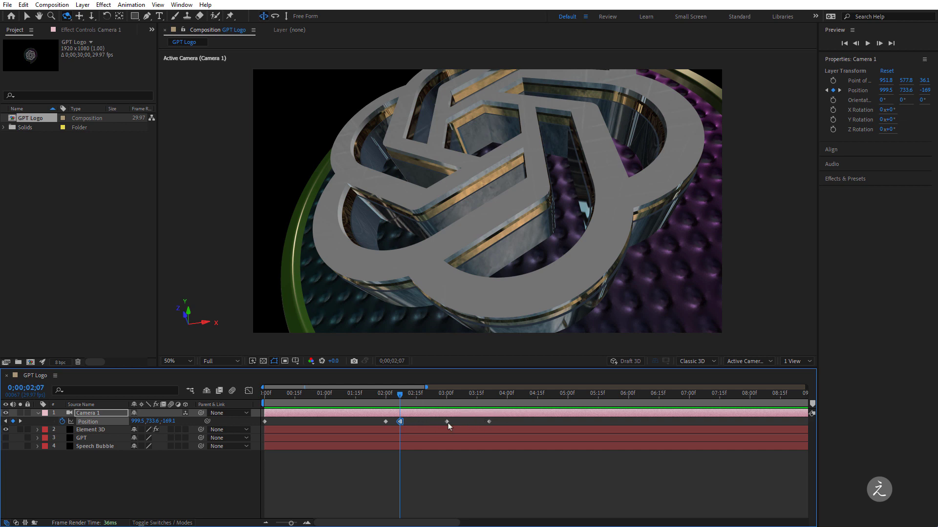
Shift the last two camera keyframes later, to about 4;24 and 5;14, and preview
click(447, 422)
drag(488, 423, 596, 424)
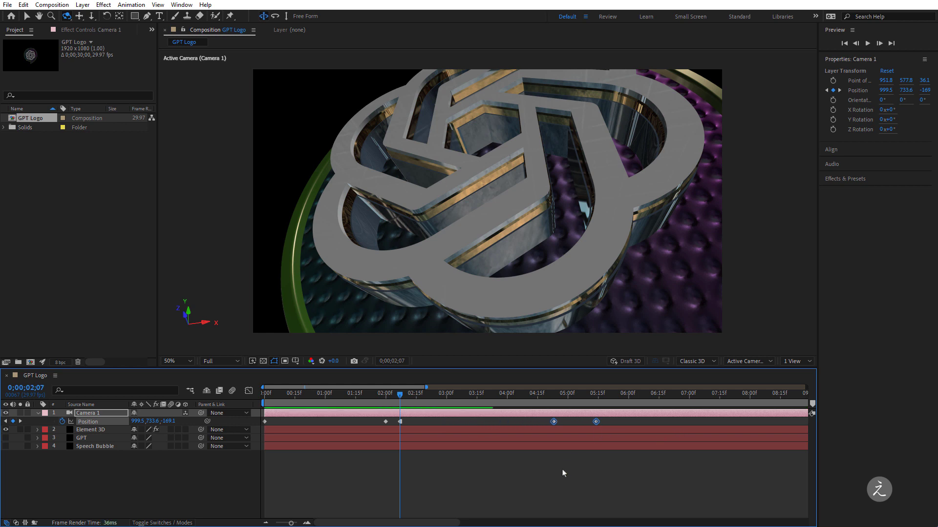
key(space)
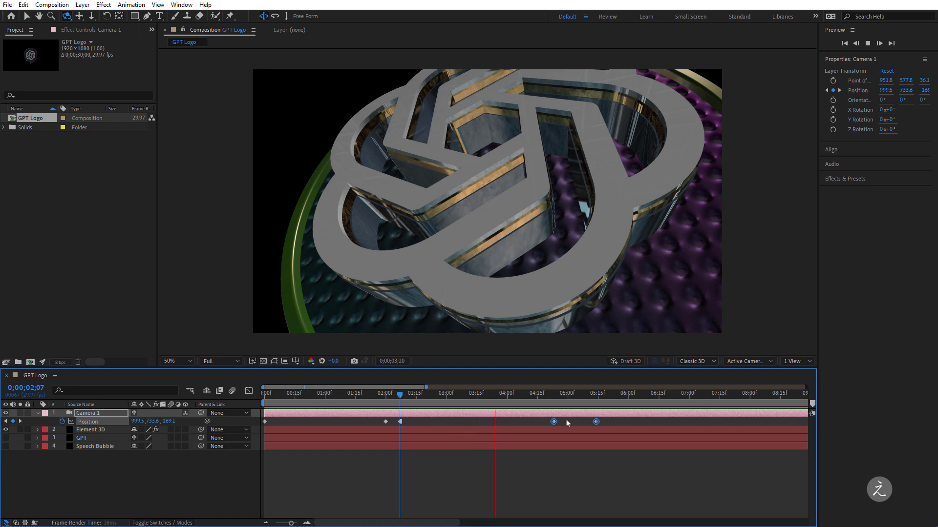
key(space)
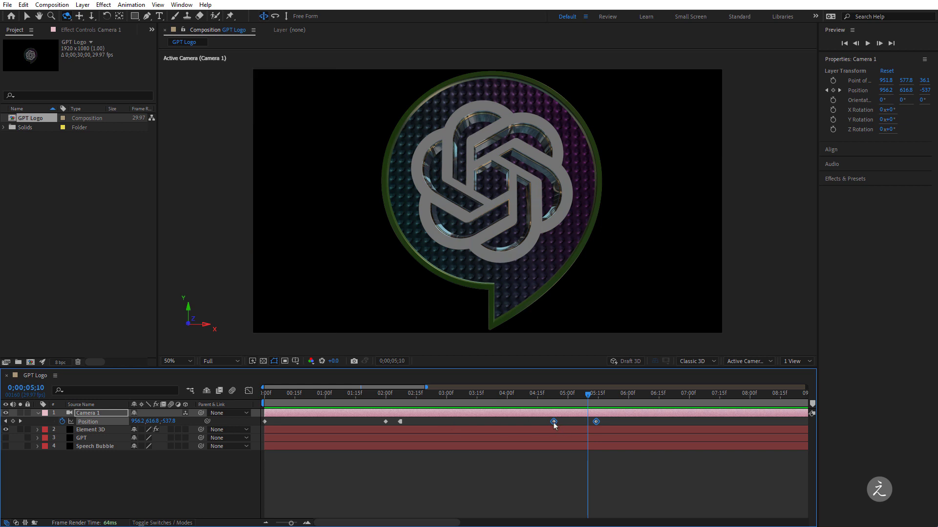
Move the two keyframes back to just before 3;00 and 4;00, replay, and reselect them
drag(555, 425, 438, 426)
drag(380, 397, 360, 397)
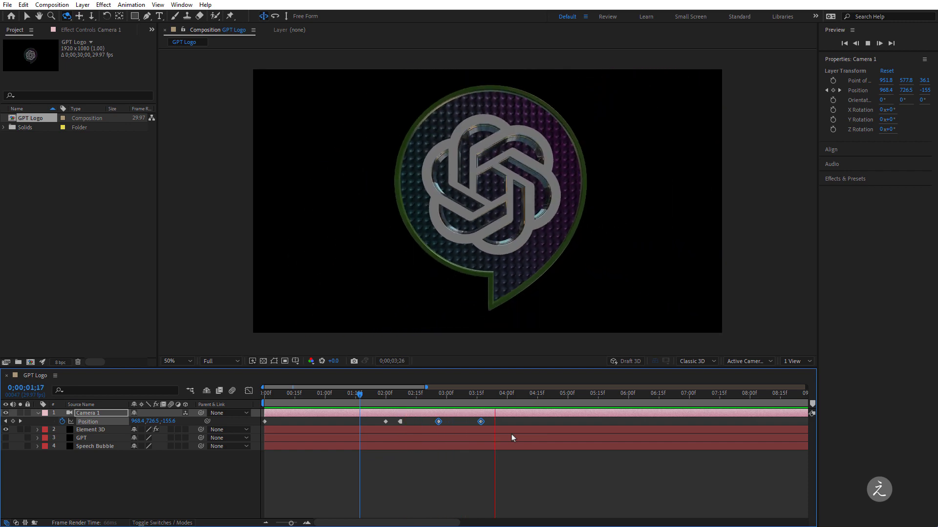
key(space)
key(Home)
key(space)
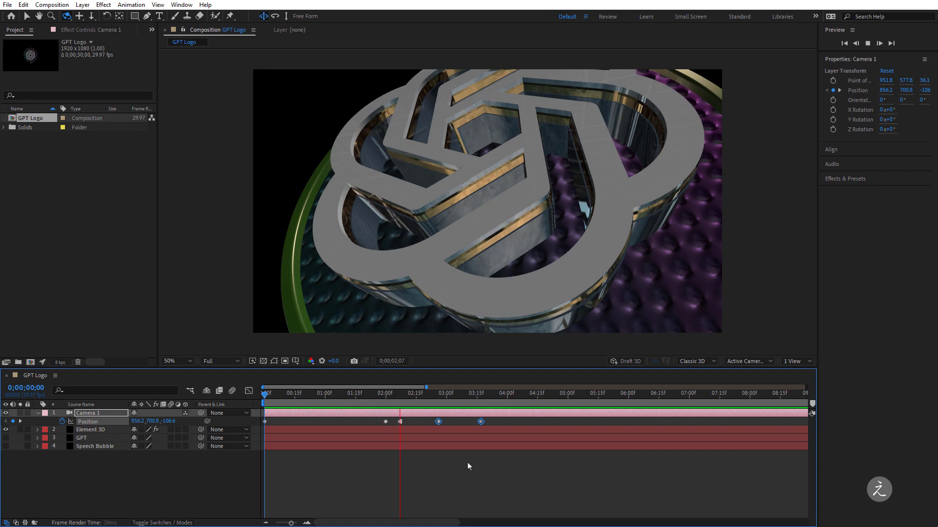
click(471, 422)
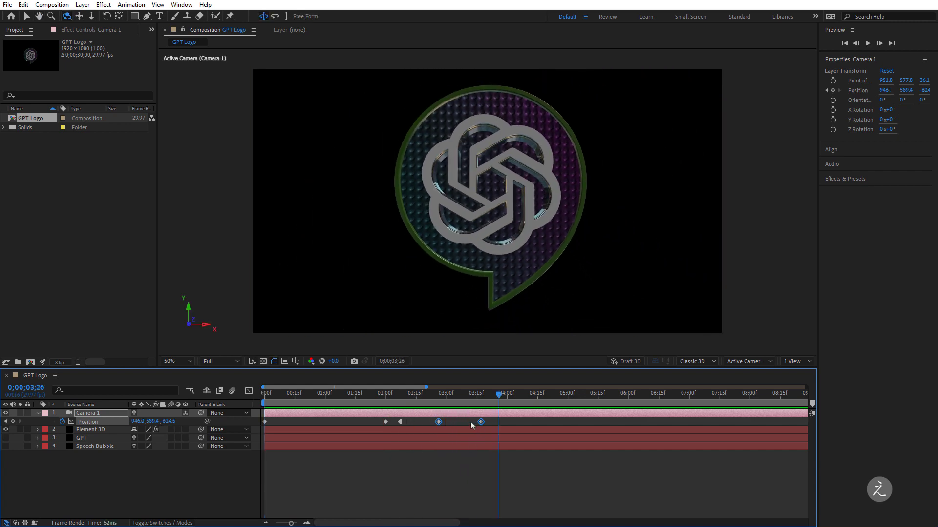
drag(480, 422, 487, 424)
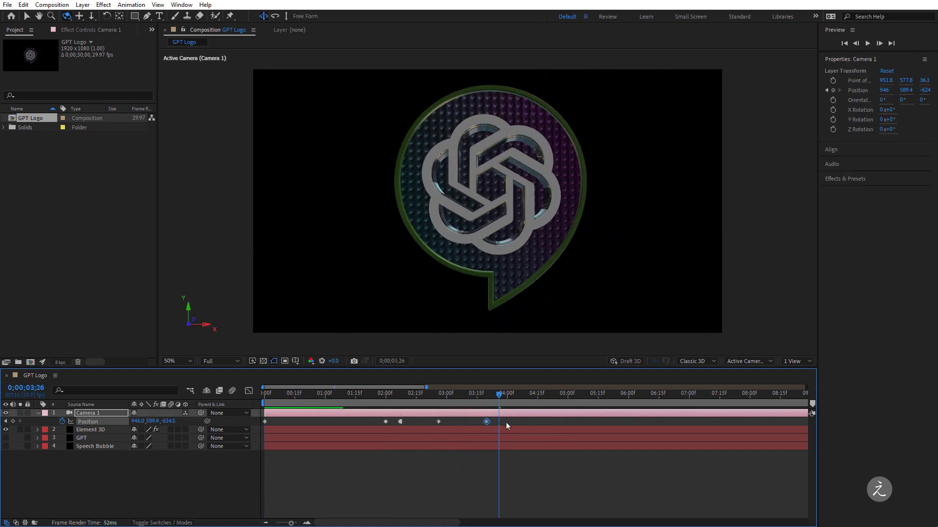
shift+click(438, 422)
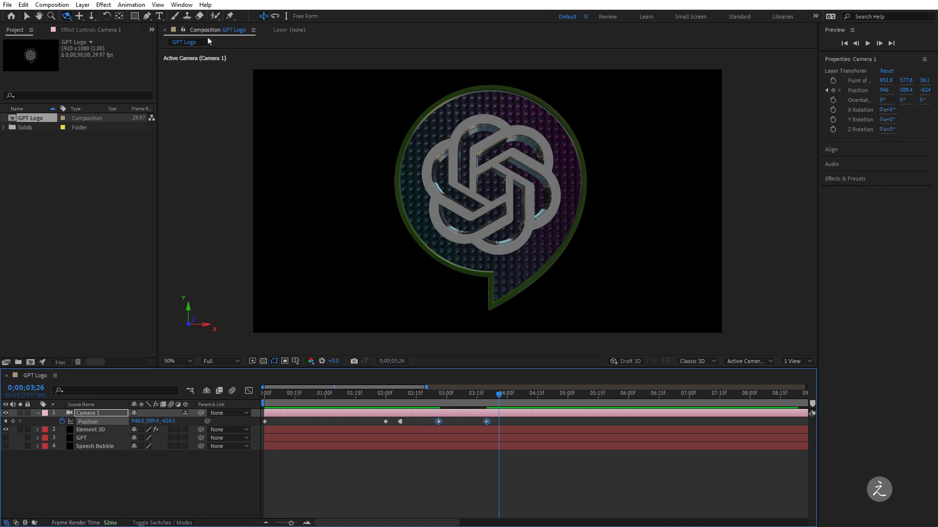
Apply Easy Ease to the last two camera Position keyframes
click(131, 5)
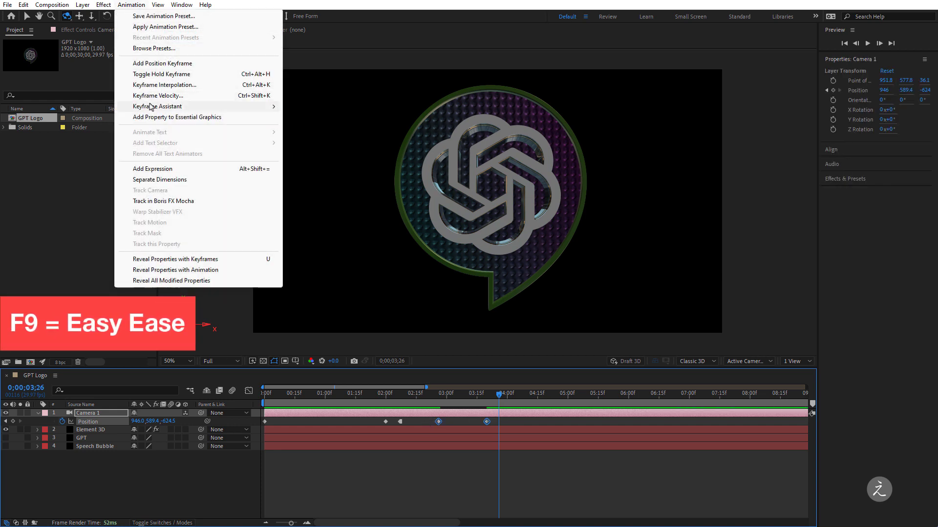
mouse_move(150, 106)
click(331, 131)
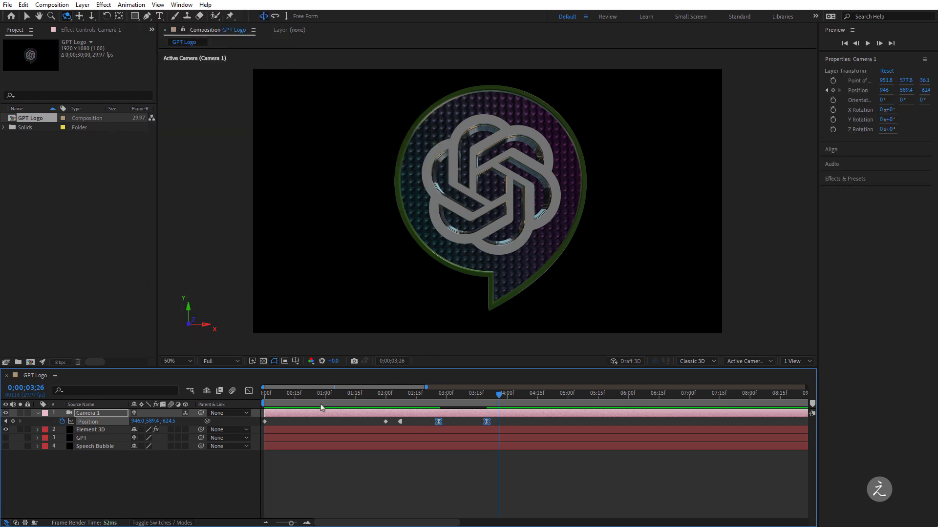
Apply Easy Ease to the 0;00 and 2;00 keyframes and preview the camera move
drag(391, 427, 262, 423)
click(131, 5)
mouse_move(172, 111)
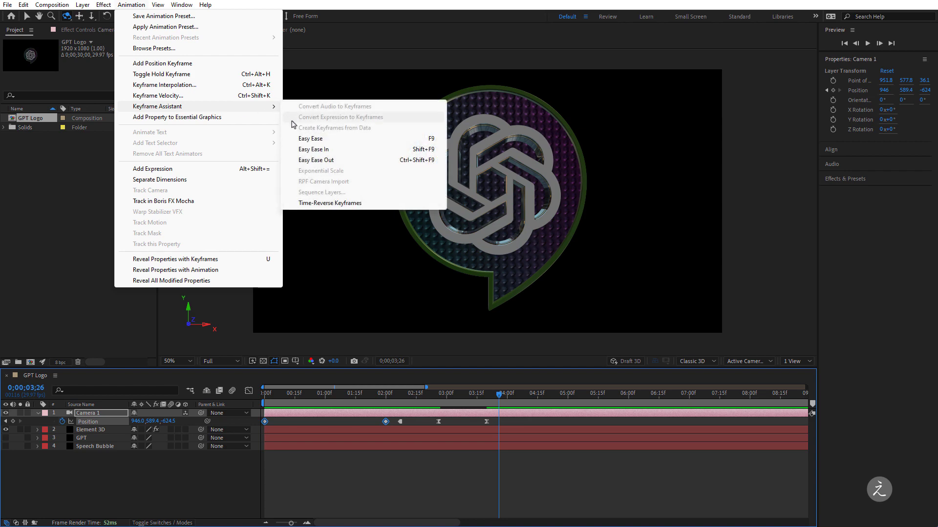
click(323, 128)
key(Home)
key(space)
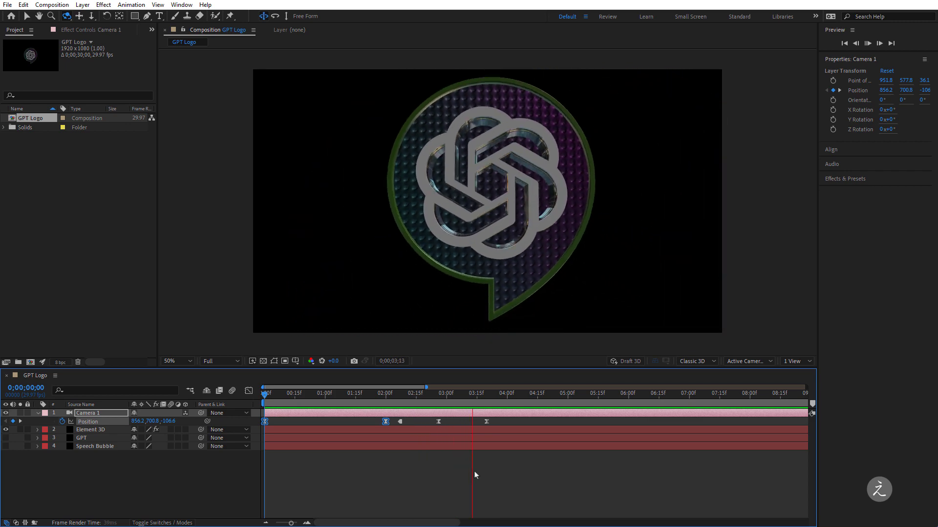
key(space)
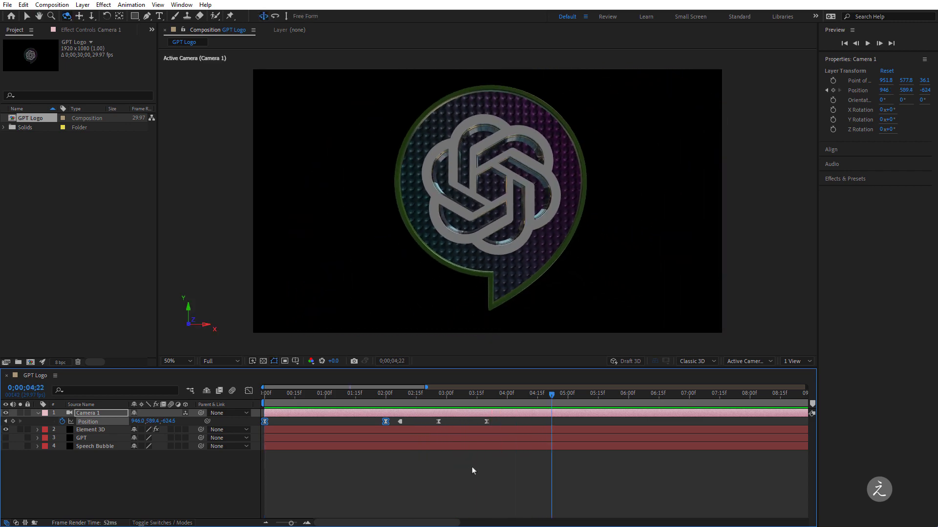